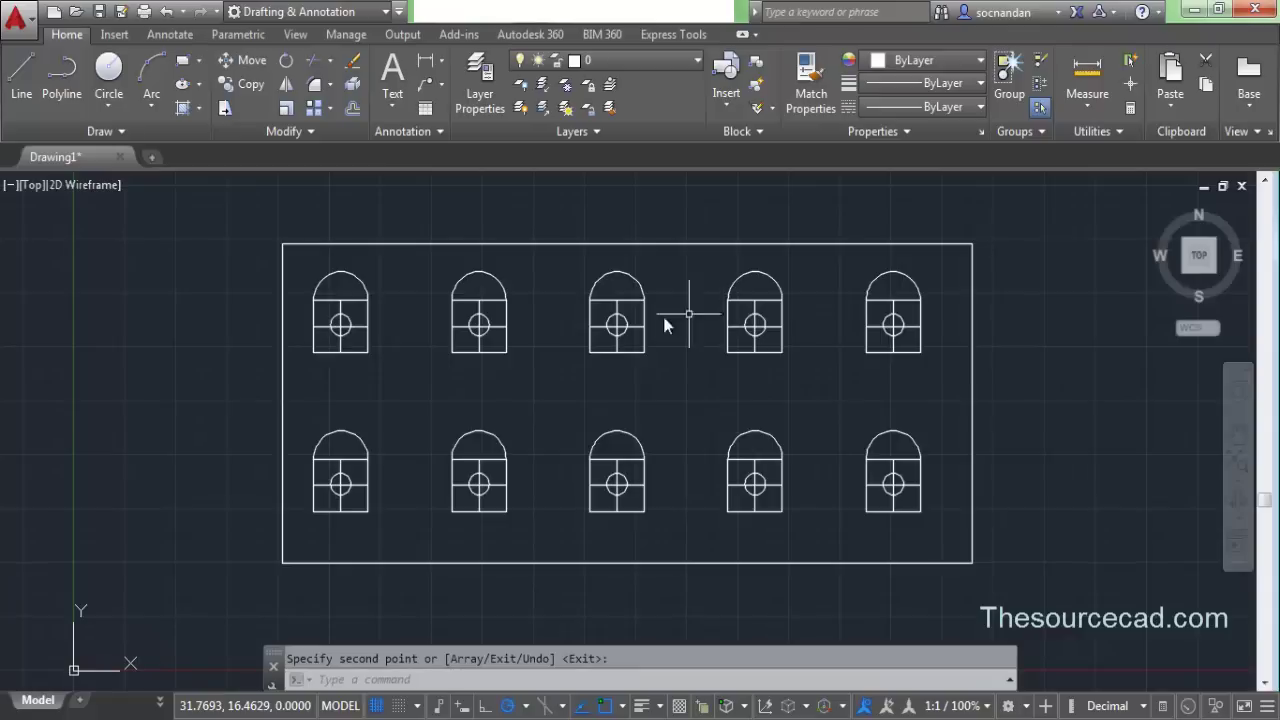
Create a new blank drawing and draw a small horizontal rectangle in it
left_click(152, 157)
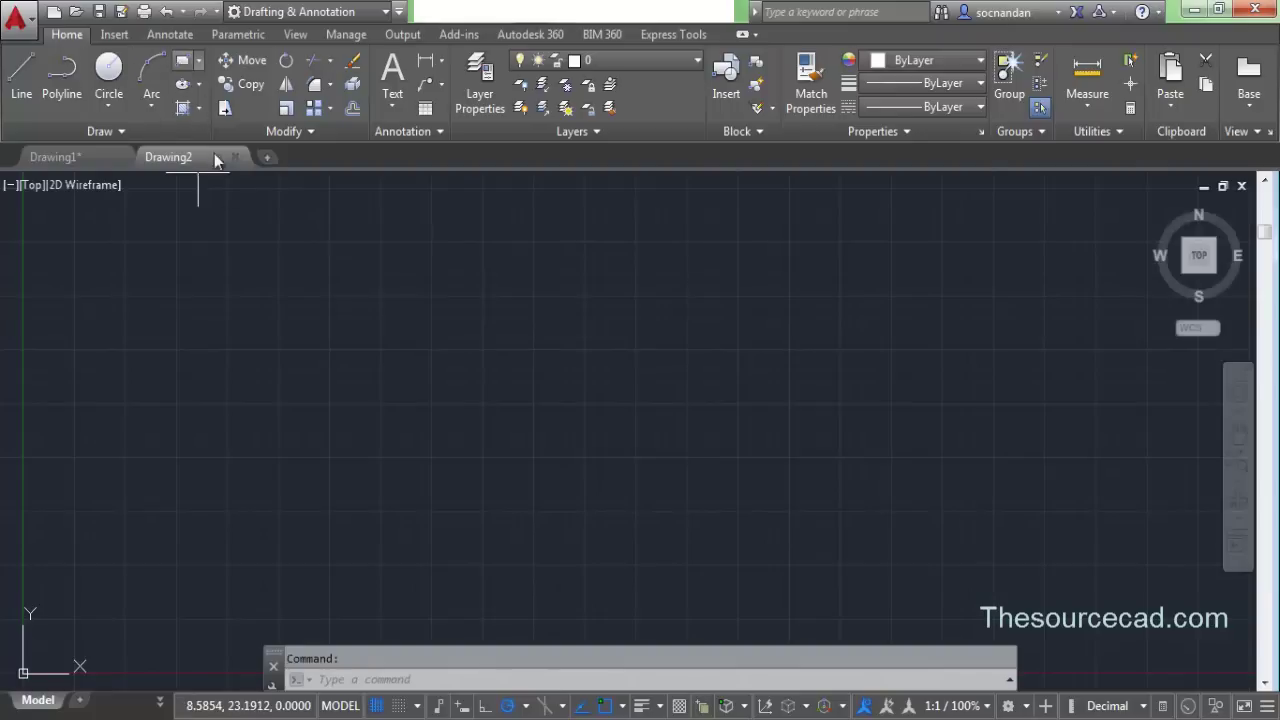
left_click(182, 60)
left_click(451, 428)
left_click(572, 350)
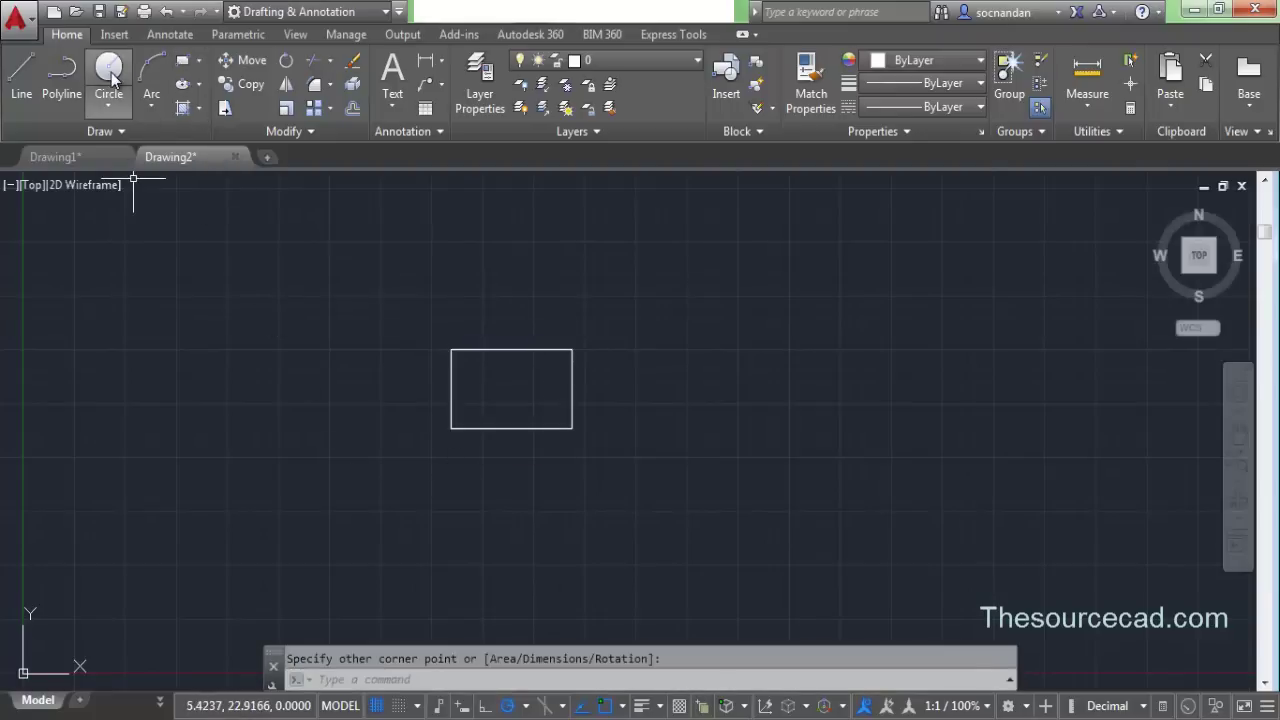
Draw a circle centred on the rectangle's upper-right corner, small enough to overlap only that corner
left_click(110, 72)
left_click(572, 350)
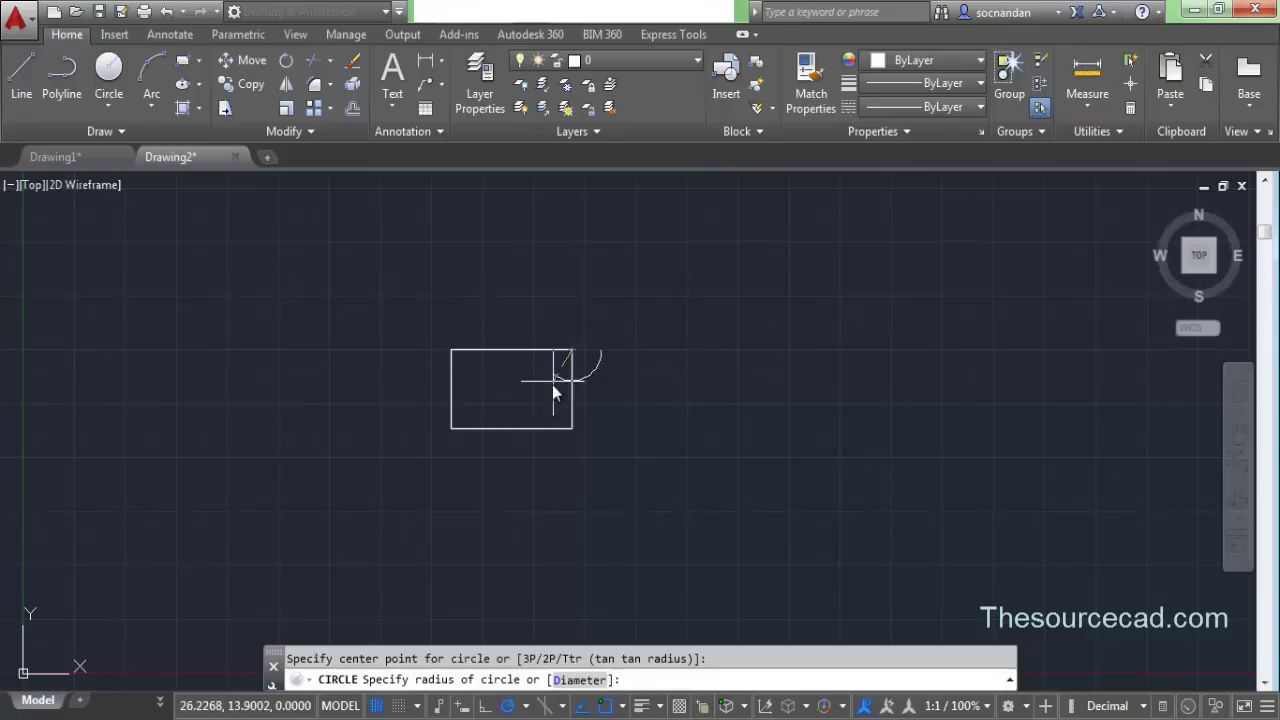
left_click(546, 384)
middle_click_drag(546, 406, 405, 433)
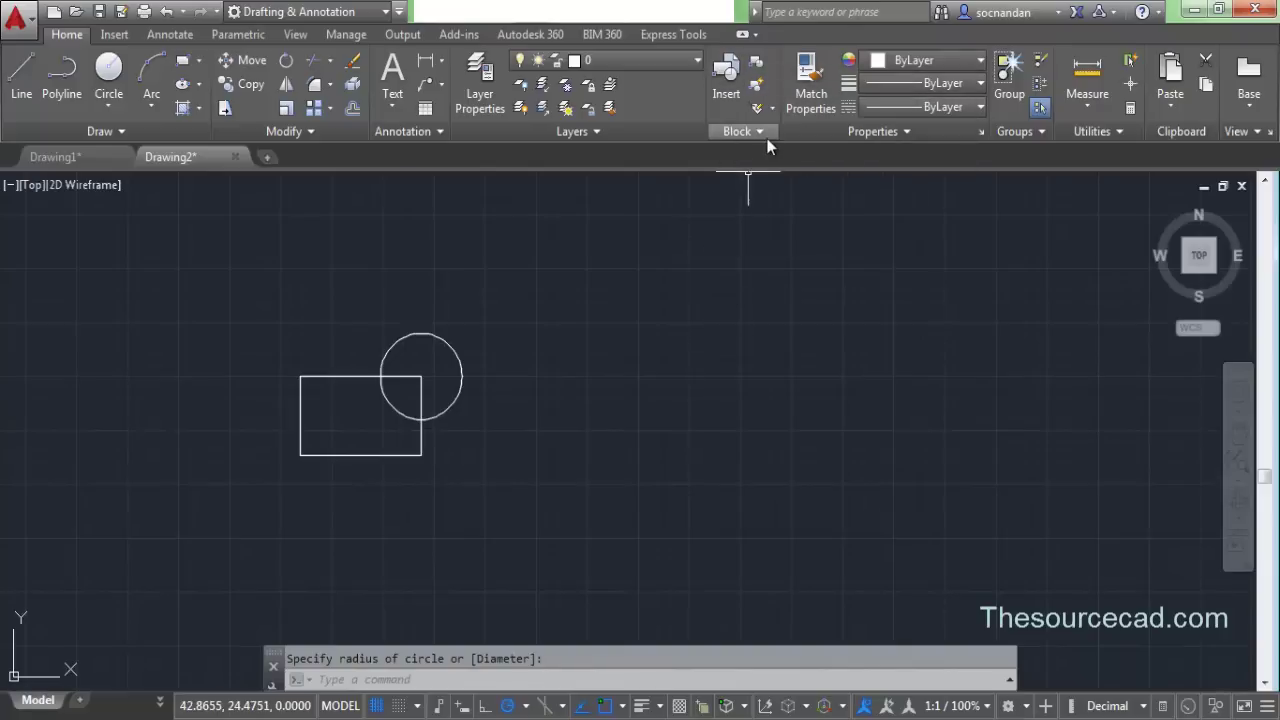
Start a new block definition and name the block a
left_click(114, 35)
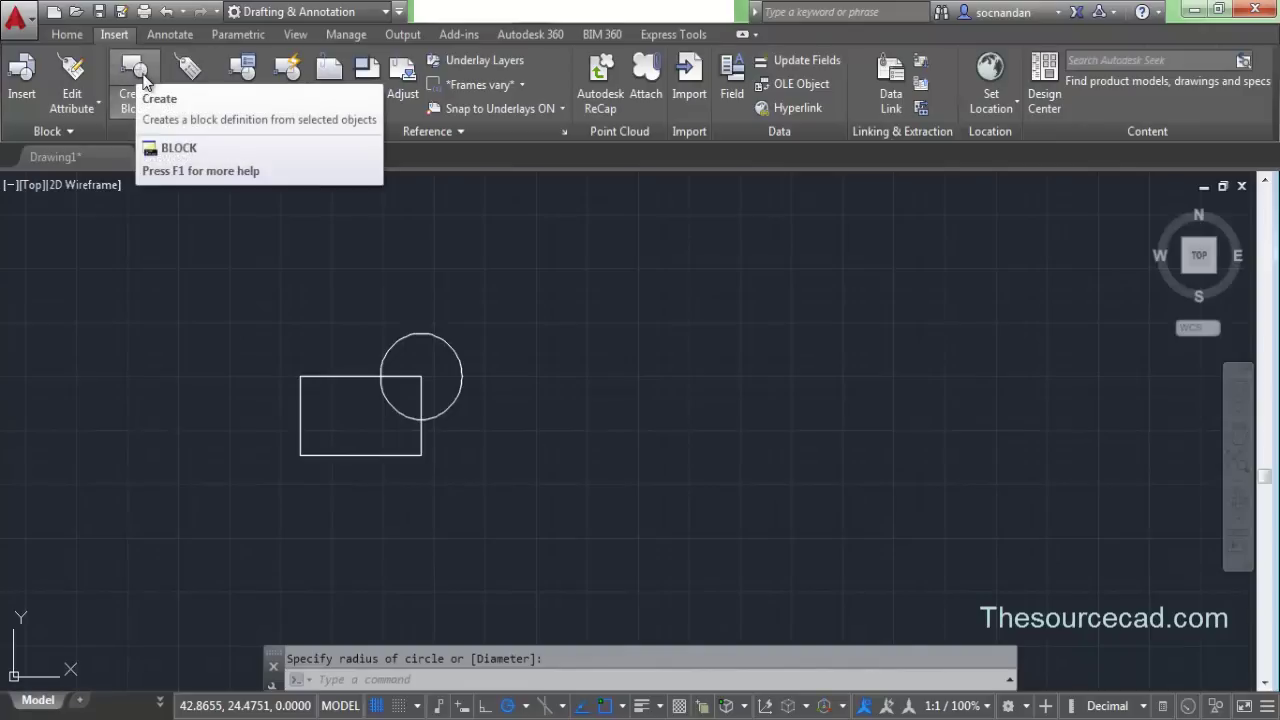
left_click(67, 34)
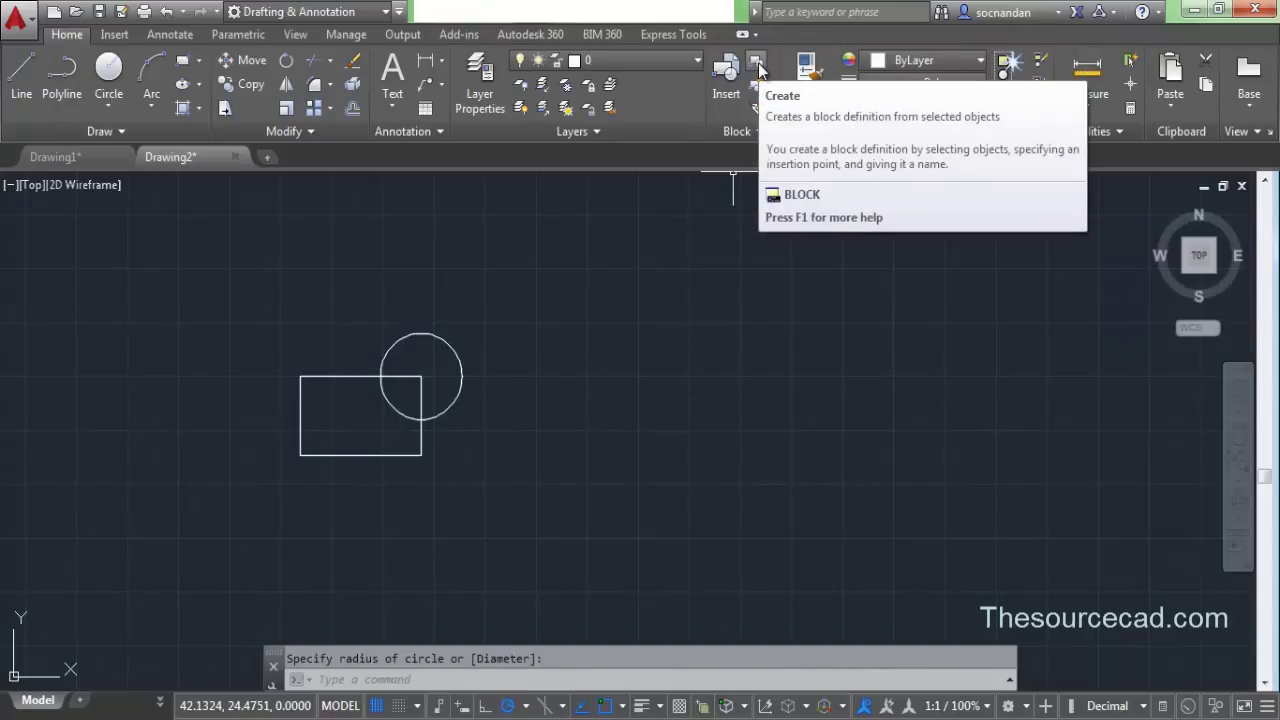
type("b")
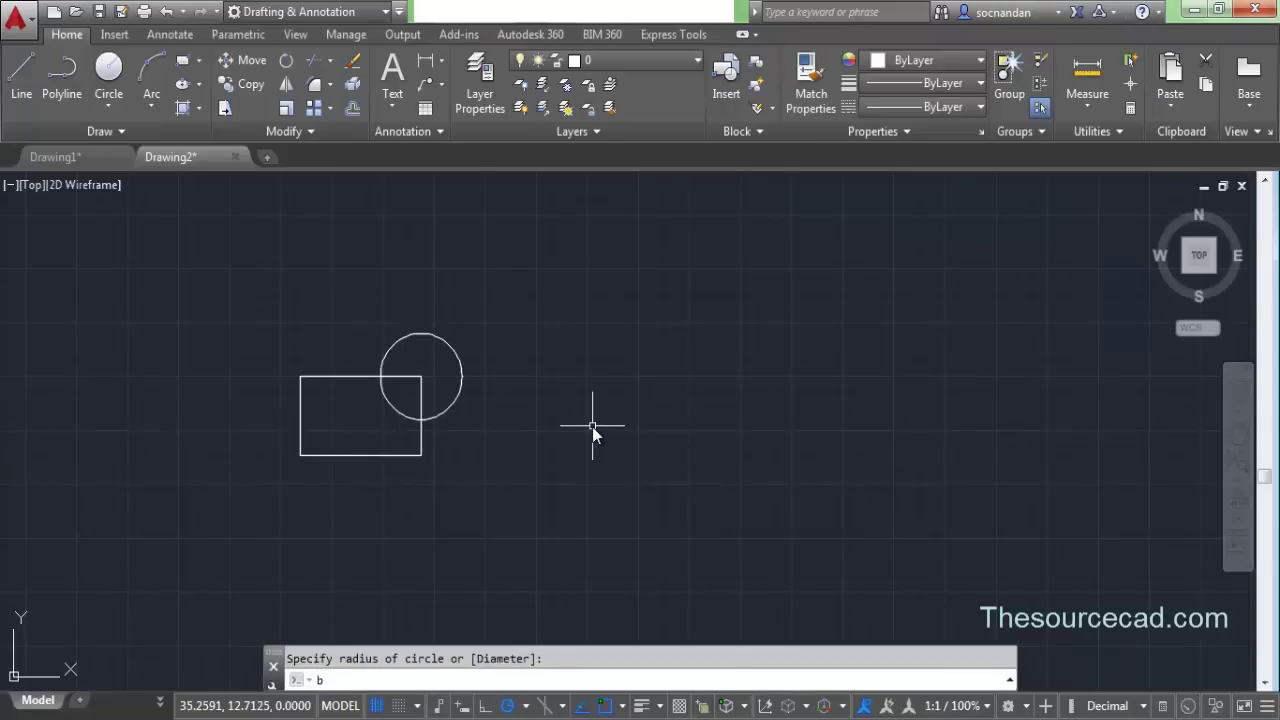
key("Return")
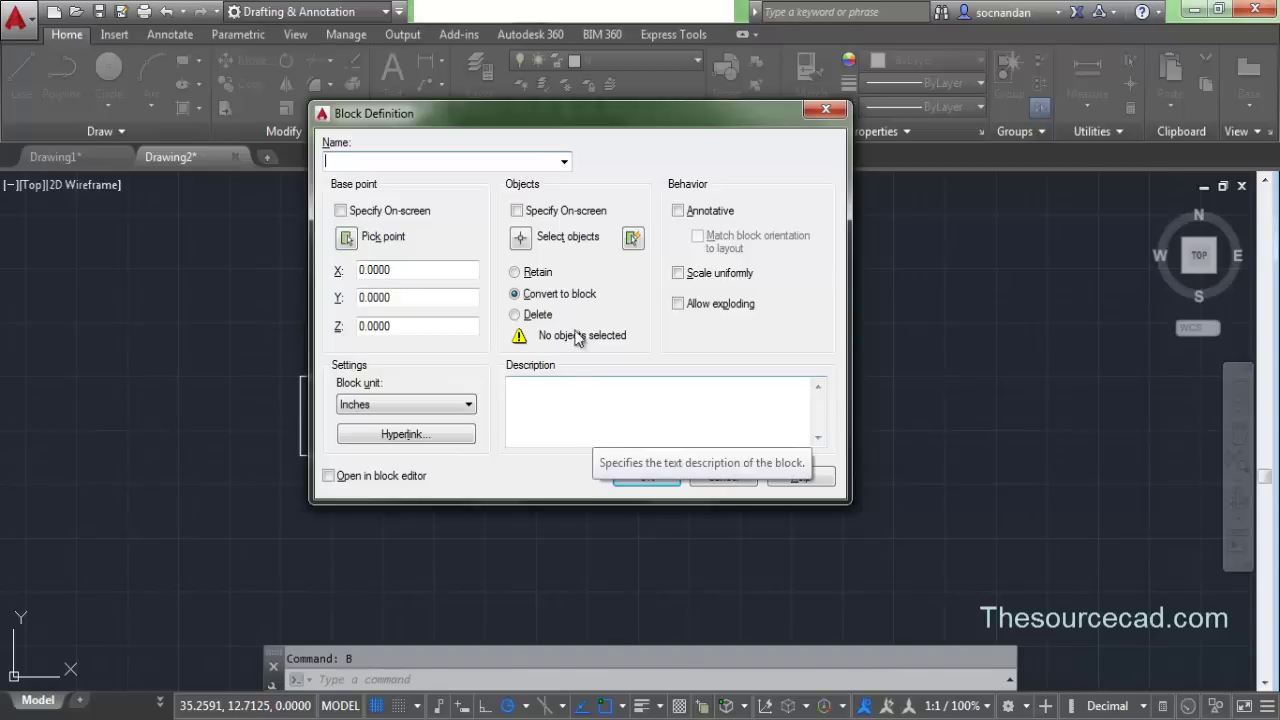
left_click_drag(562, 128, 625, 199)
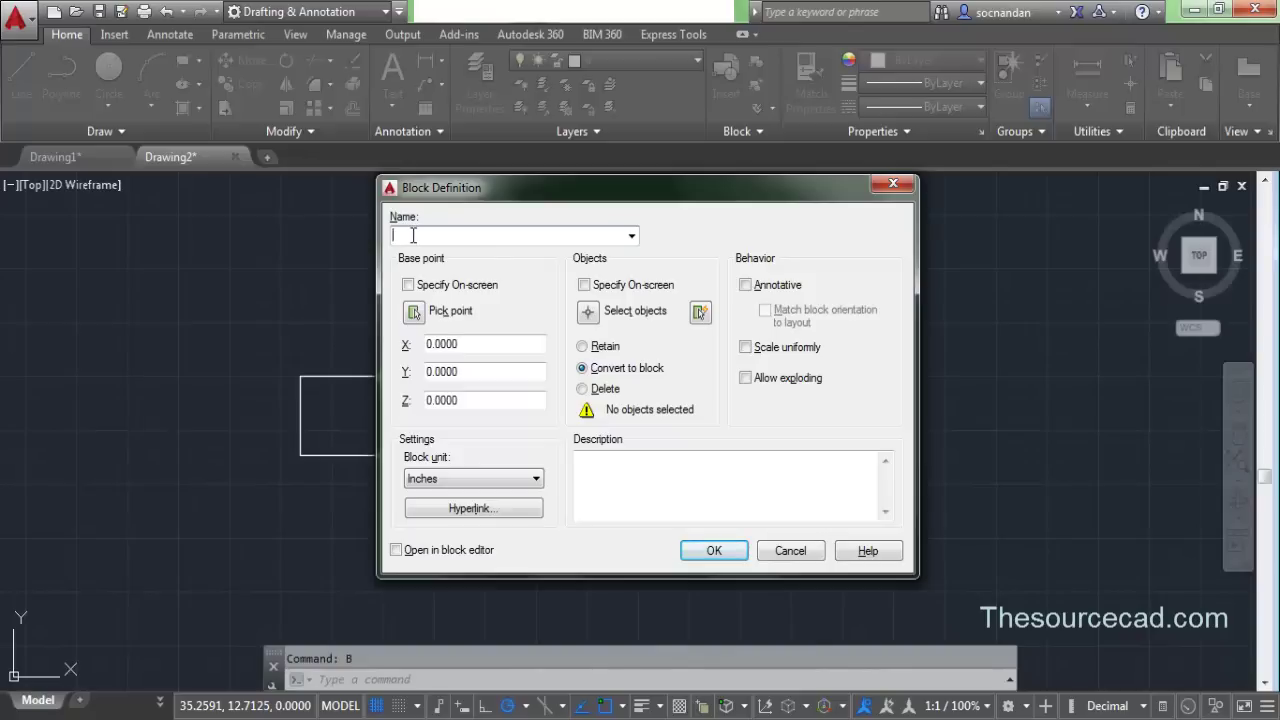
type("a")
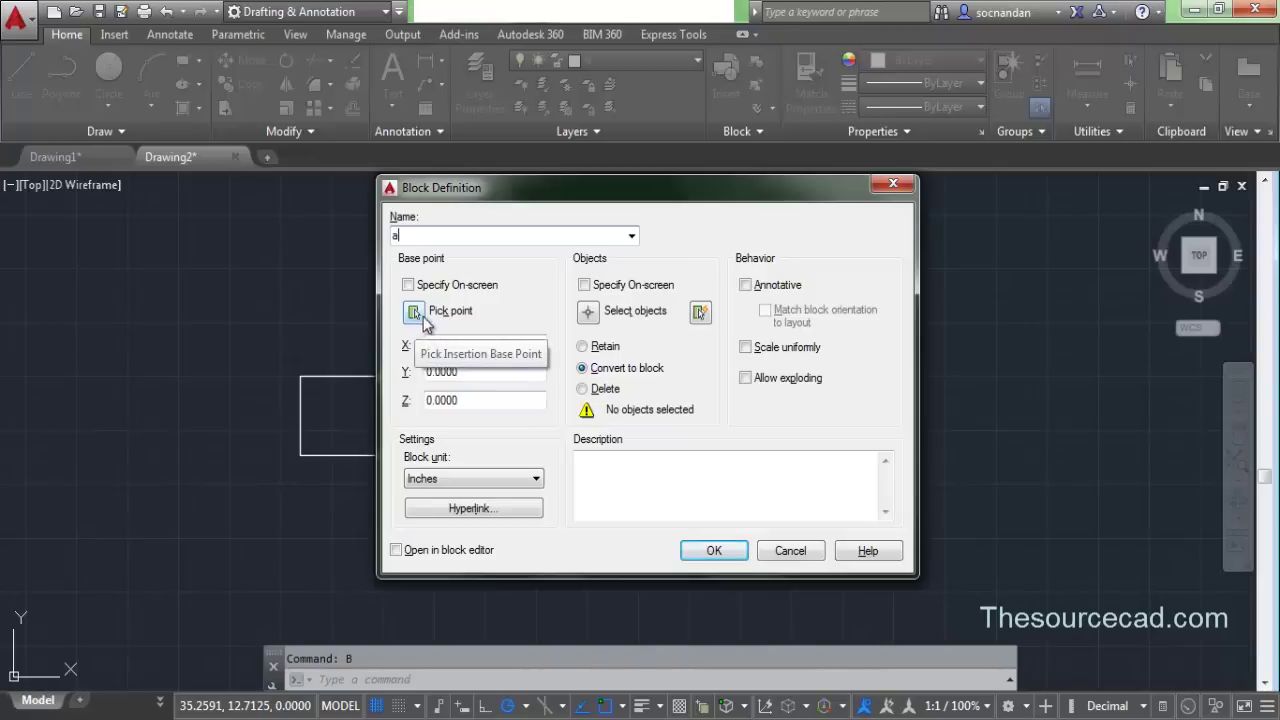
left_click_drag(642, 183, 758, 176)
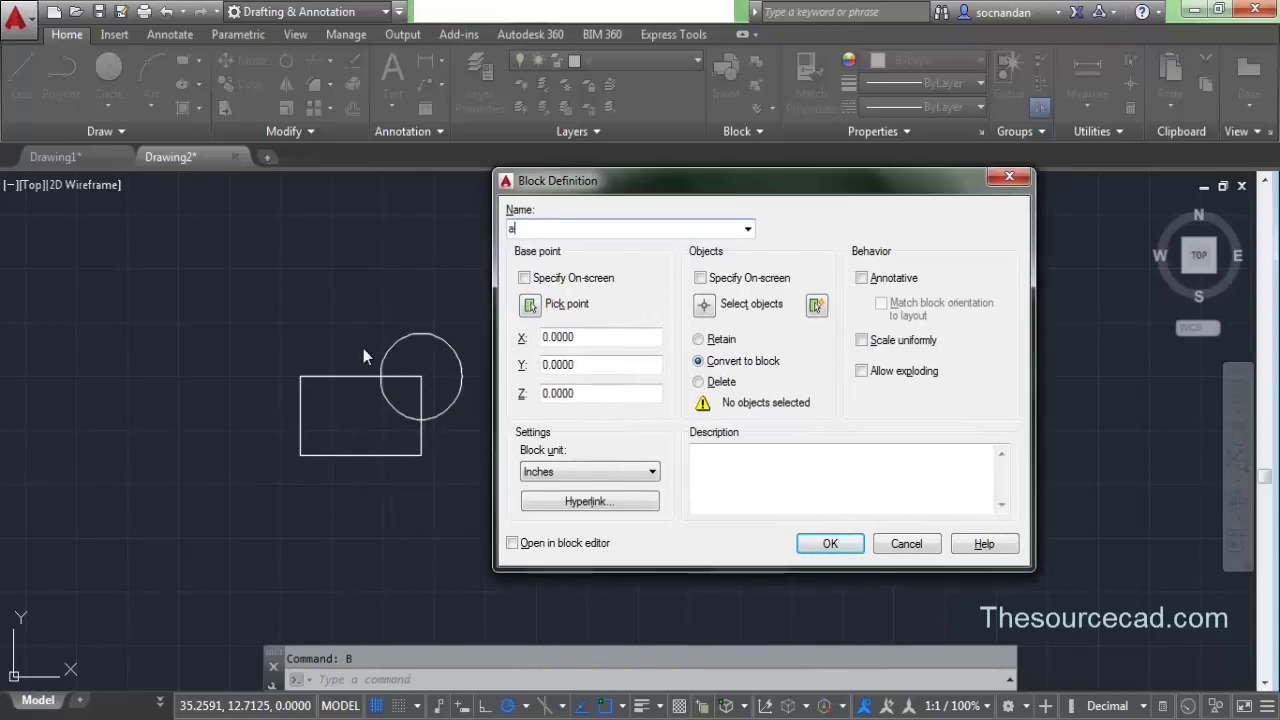
Set the block's base point at the rectangle's lower-left corner and select the circle and rectangle as its objects
left_click(531, 307)
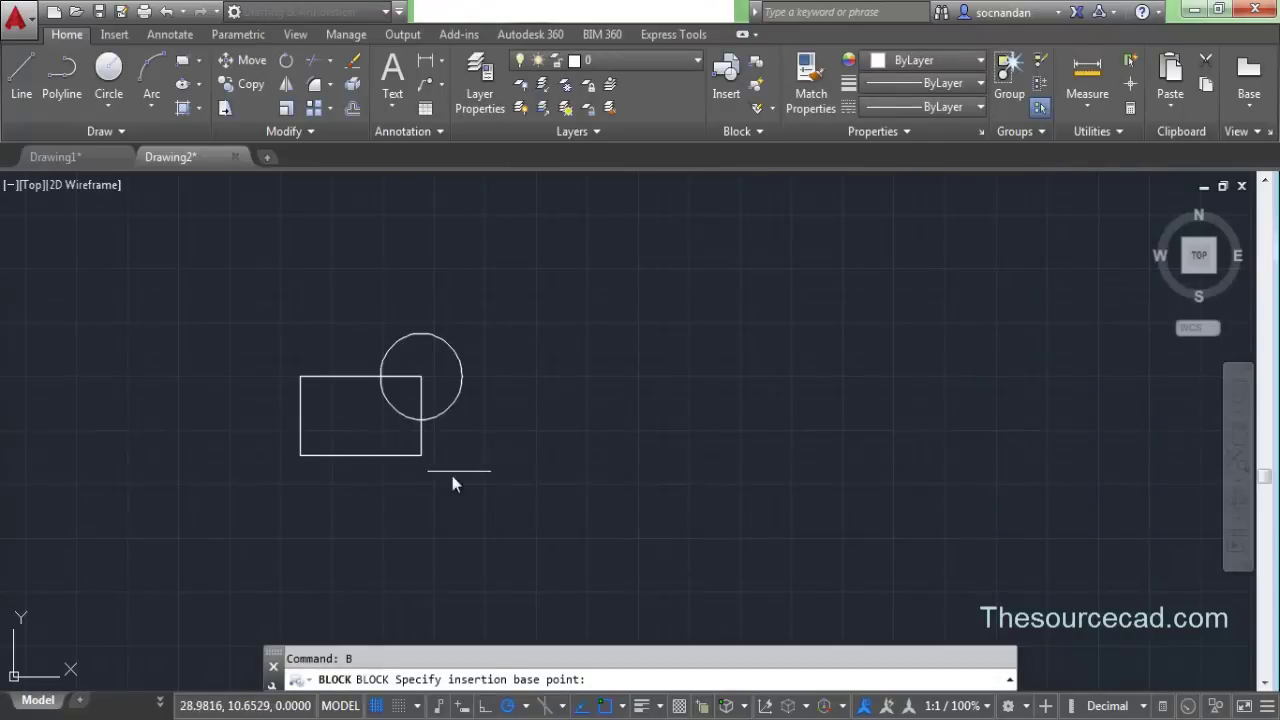
left_click(302, 461)
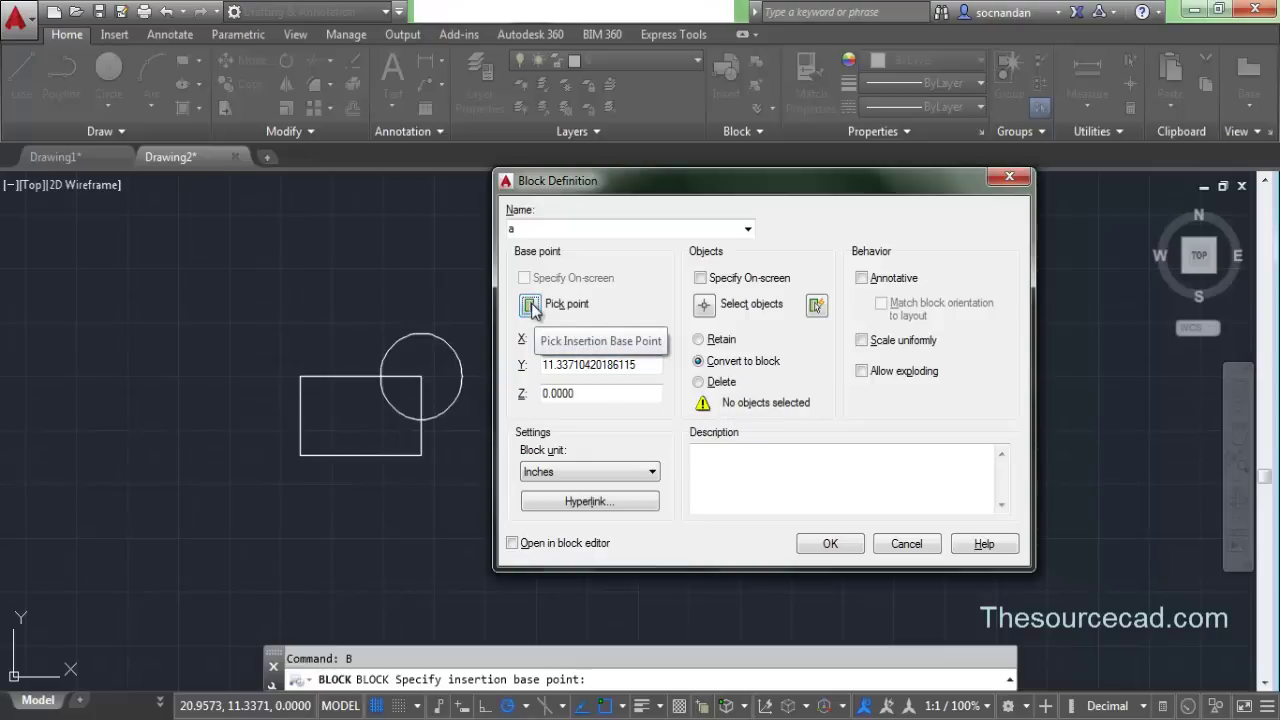
left_click(704, 305)
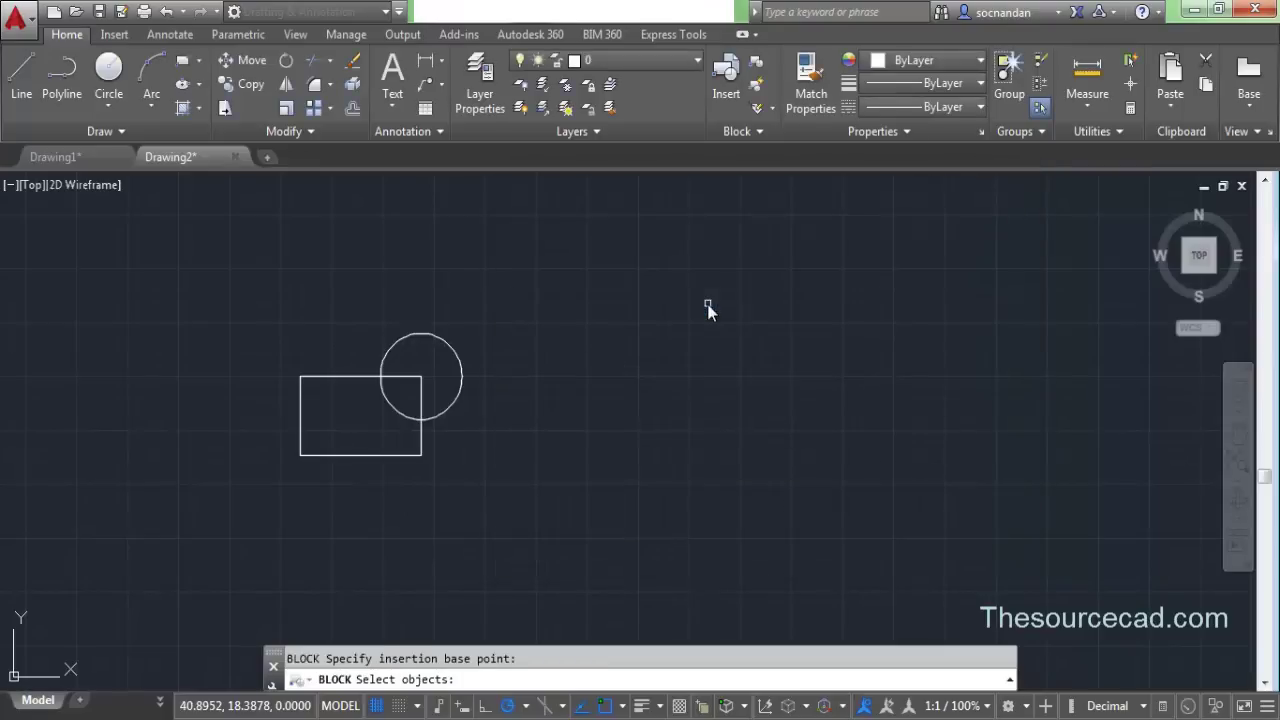
left_click(439, 339)
left_click(408, 377)
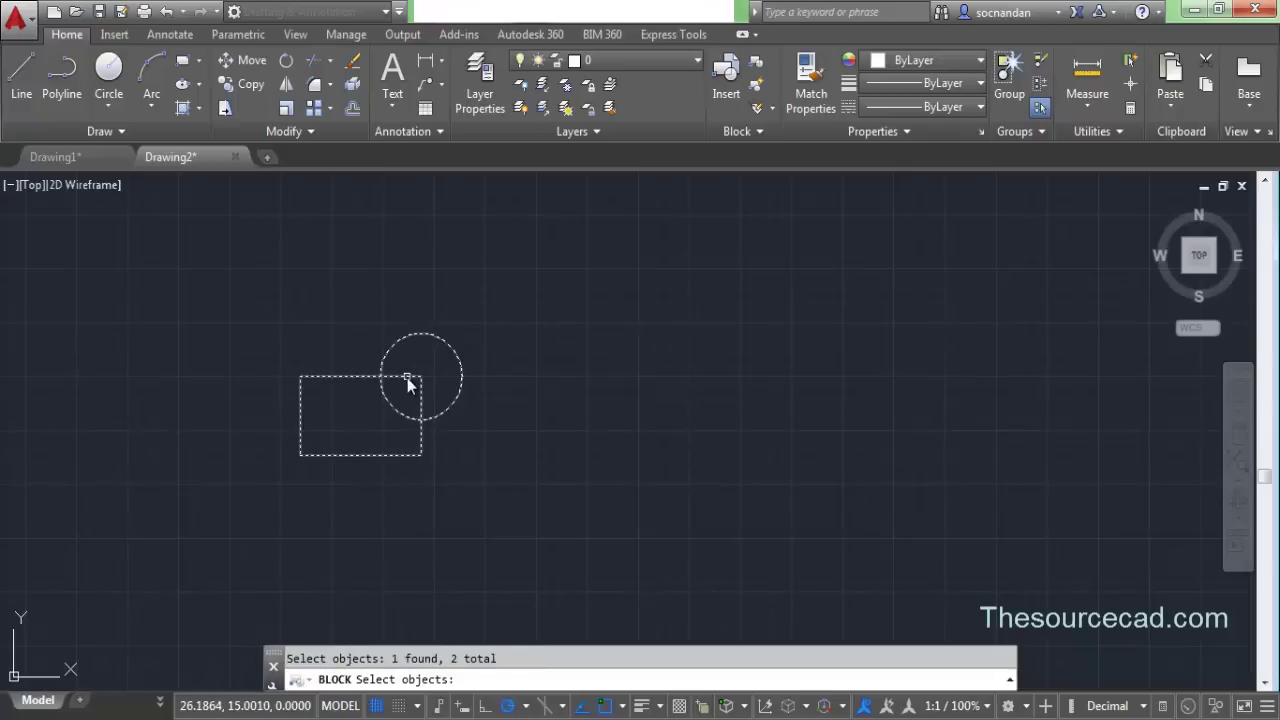
key("Return")
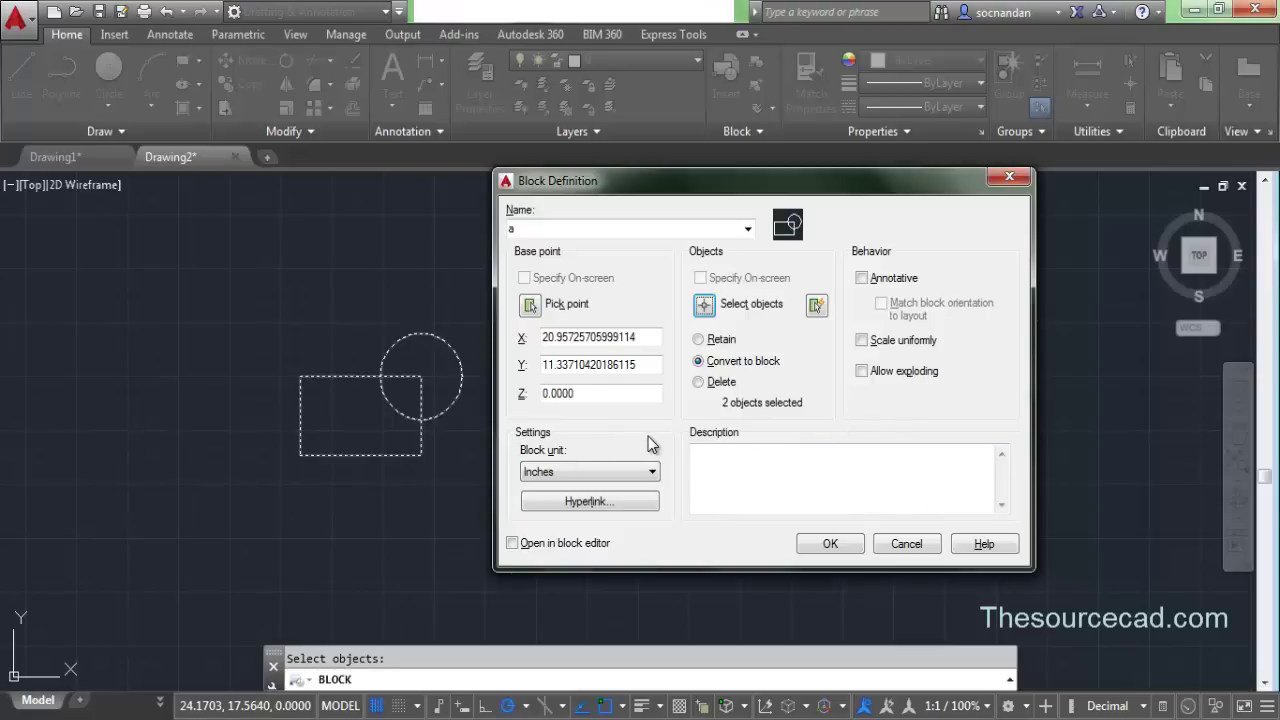
Review the available block units and the hyperlink options of the block definition without changing them
left_click(582, 474)
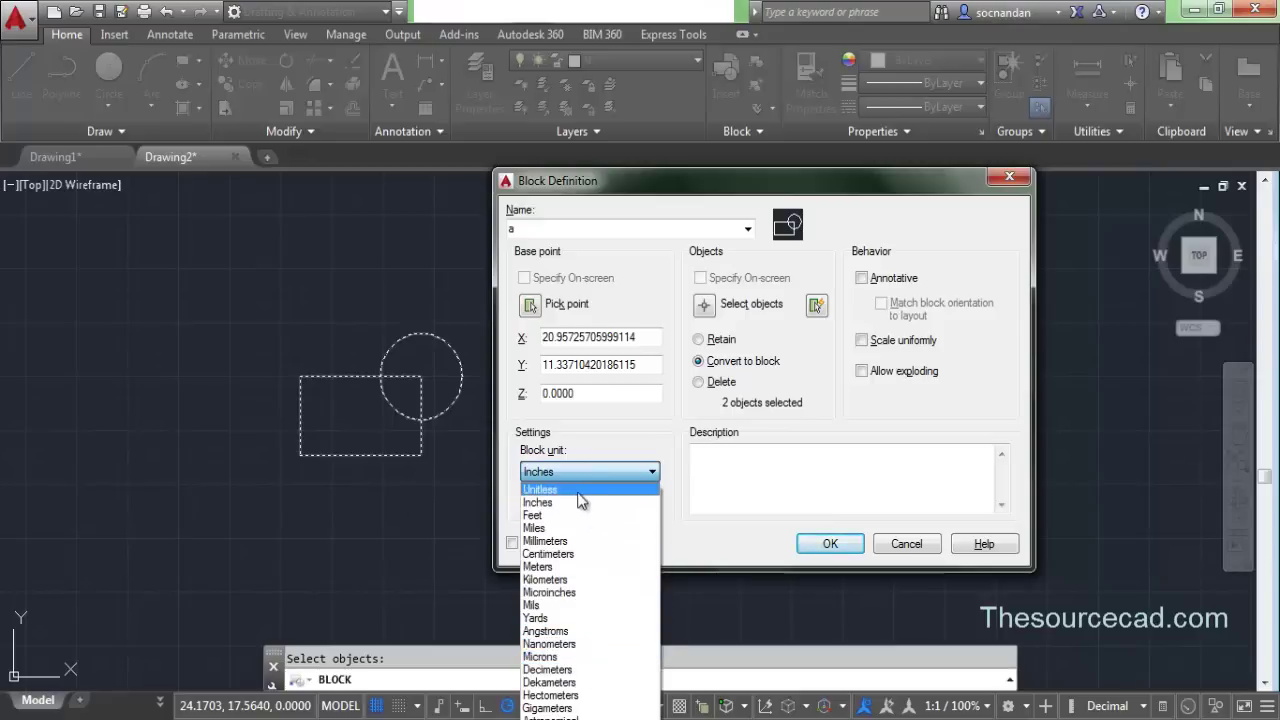
left_click(621, 475)
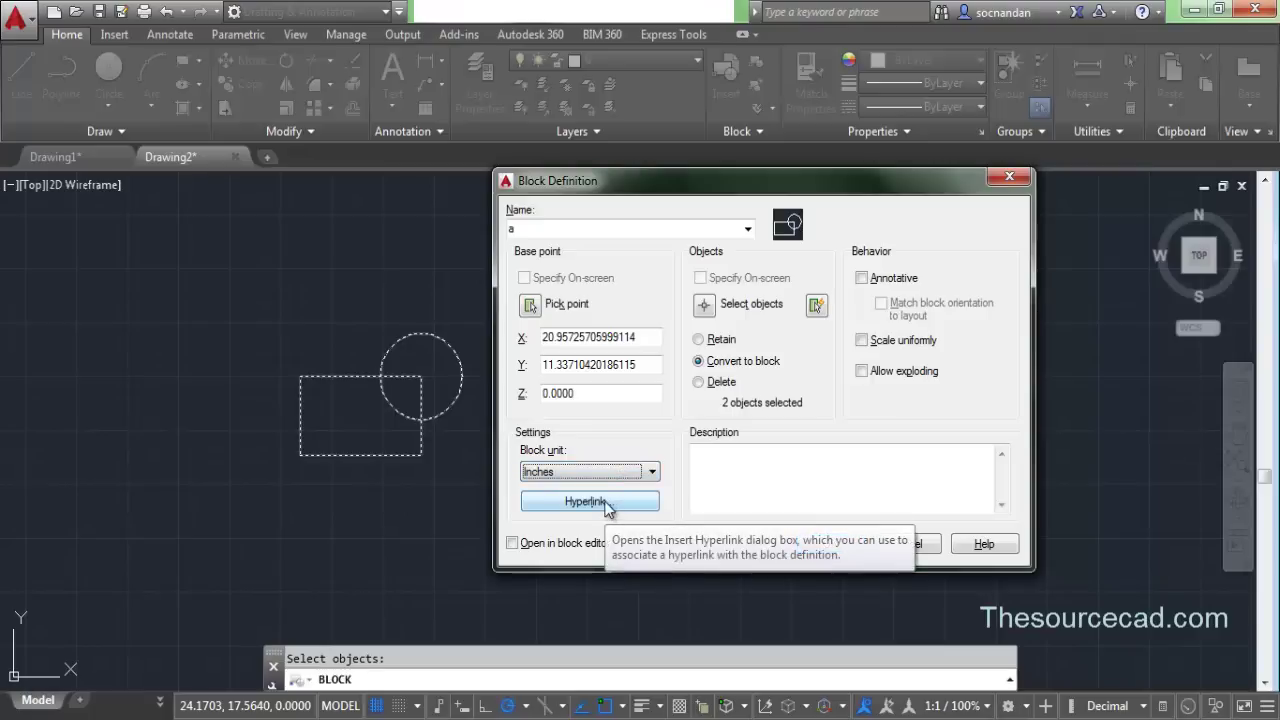
left_click(594, 503)
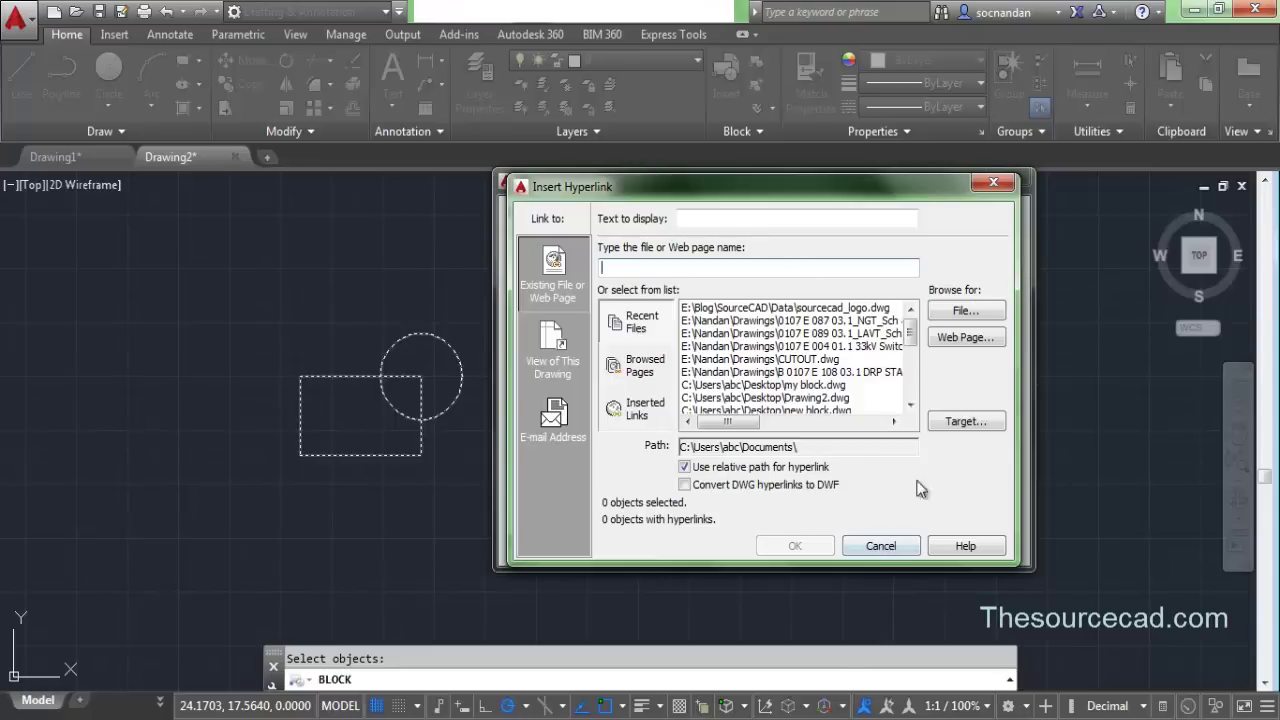
left_click(878, 546)
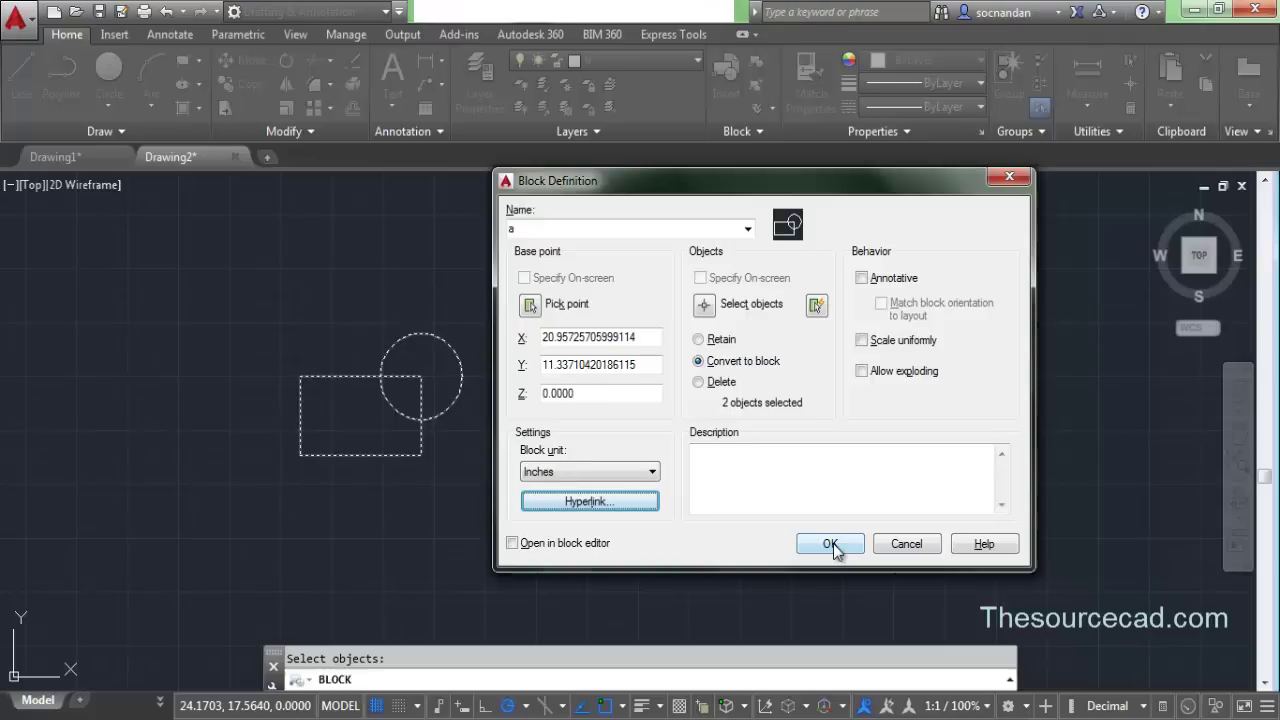
Finish defining block a with the objects converted to a block, and view it among the insertable blocks
left_click(830, 544)
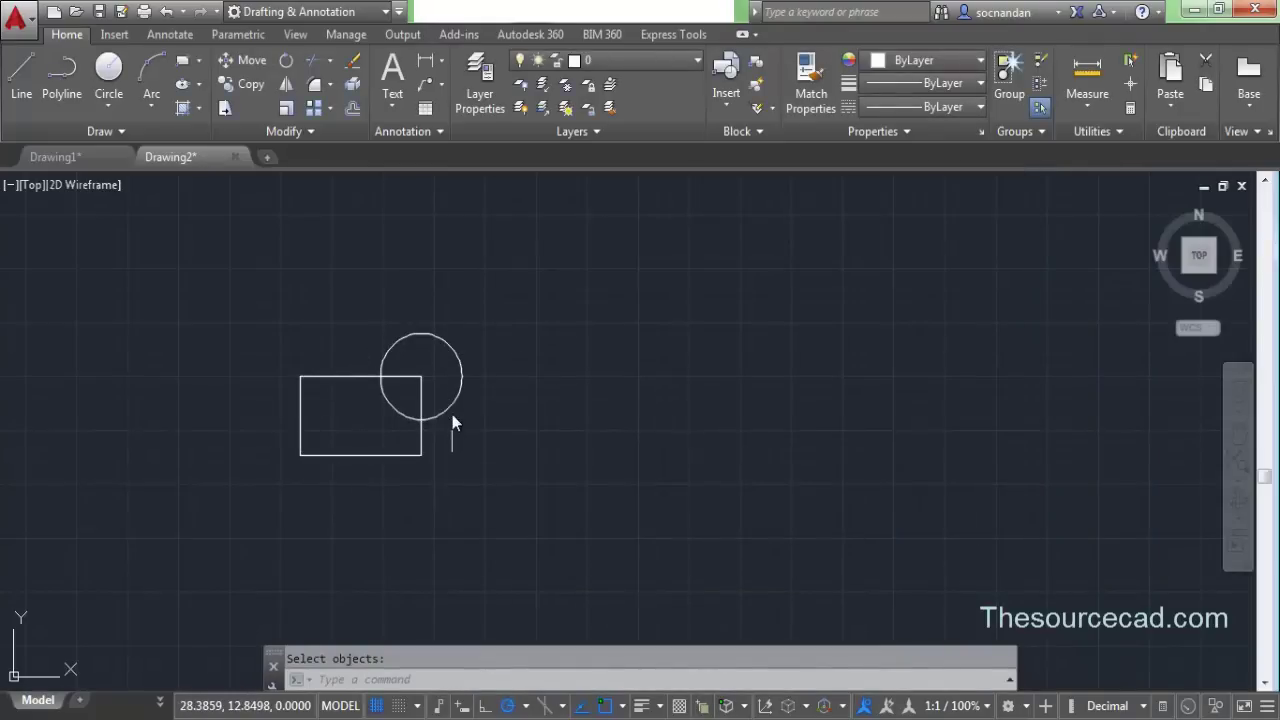
mouse_move(453, 409)
left_click(728, 106)
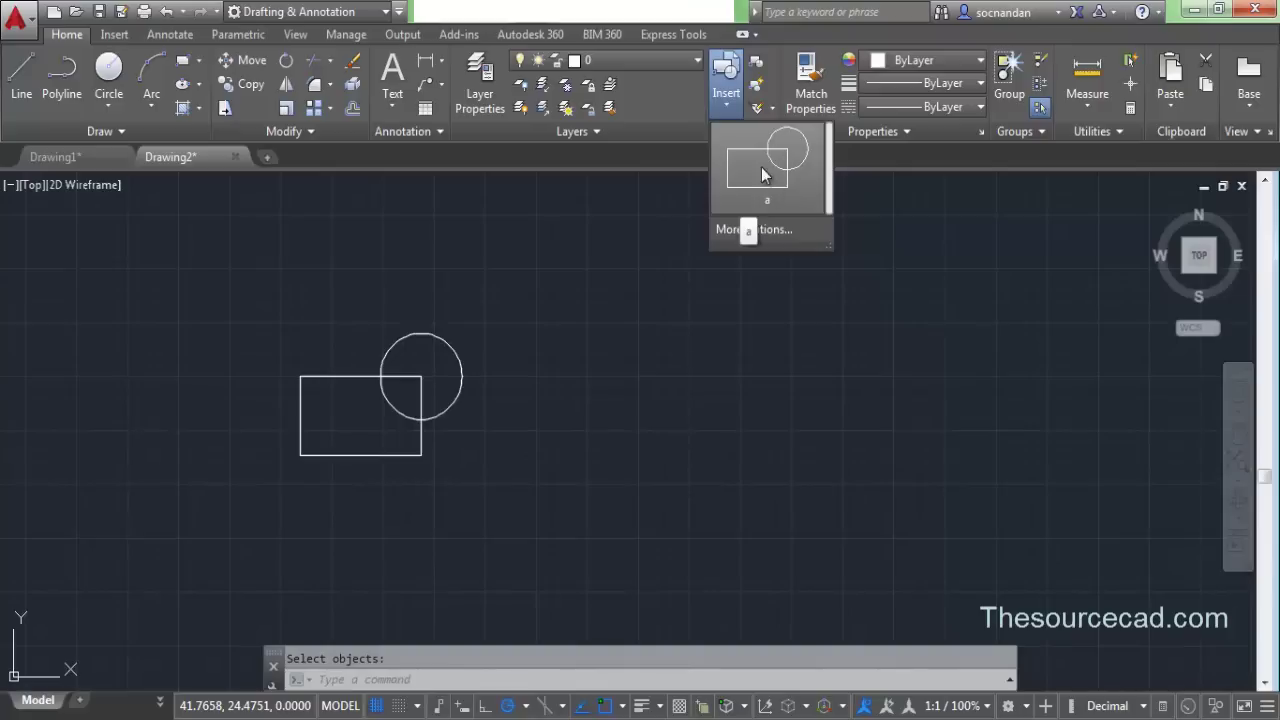
left_click(725, 111)
Copy block a twice in a horizontal row to its right, using the rectangle's upper-right corner as base point
left_click(457, 354)
key("Return")
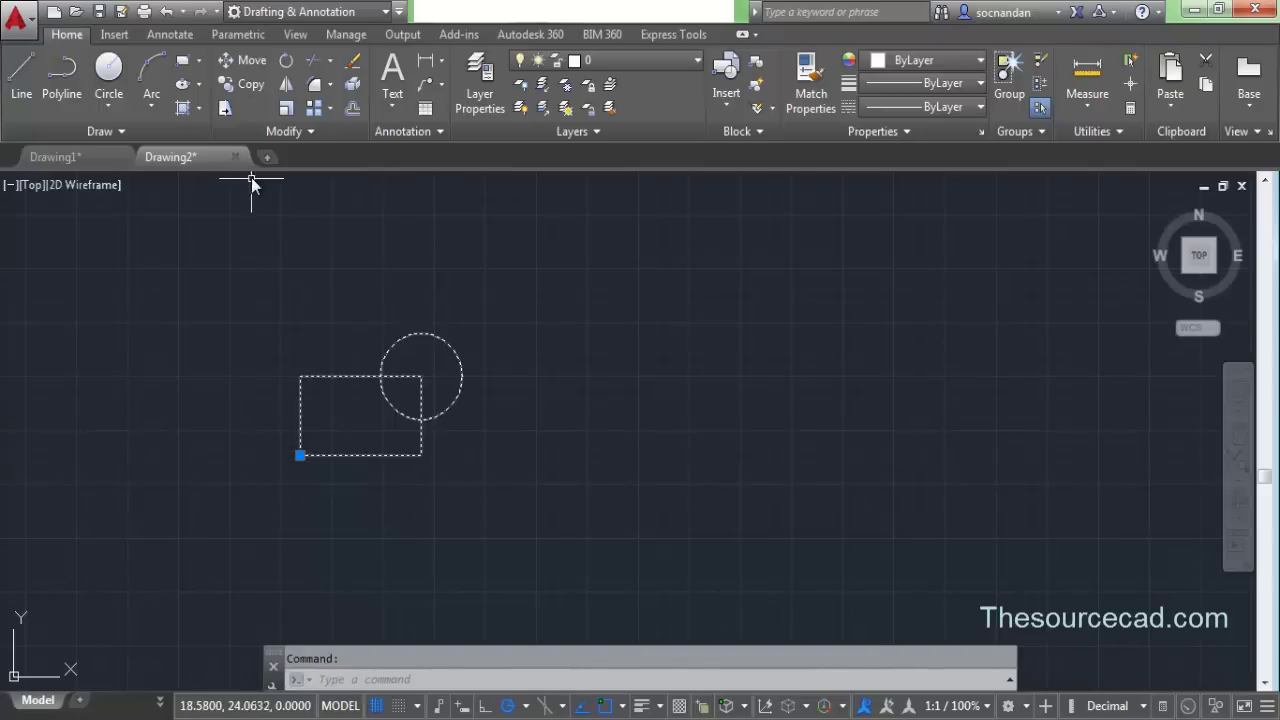
left_click(249, 84)
left_click(420, 378)
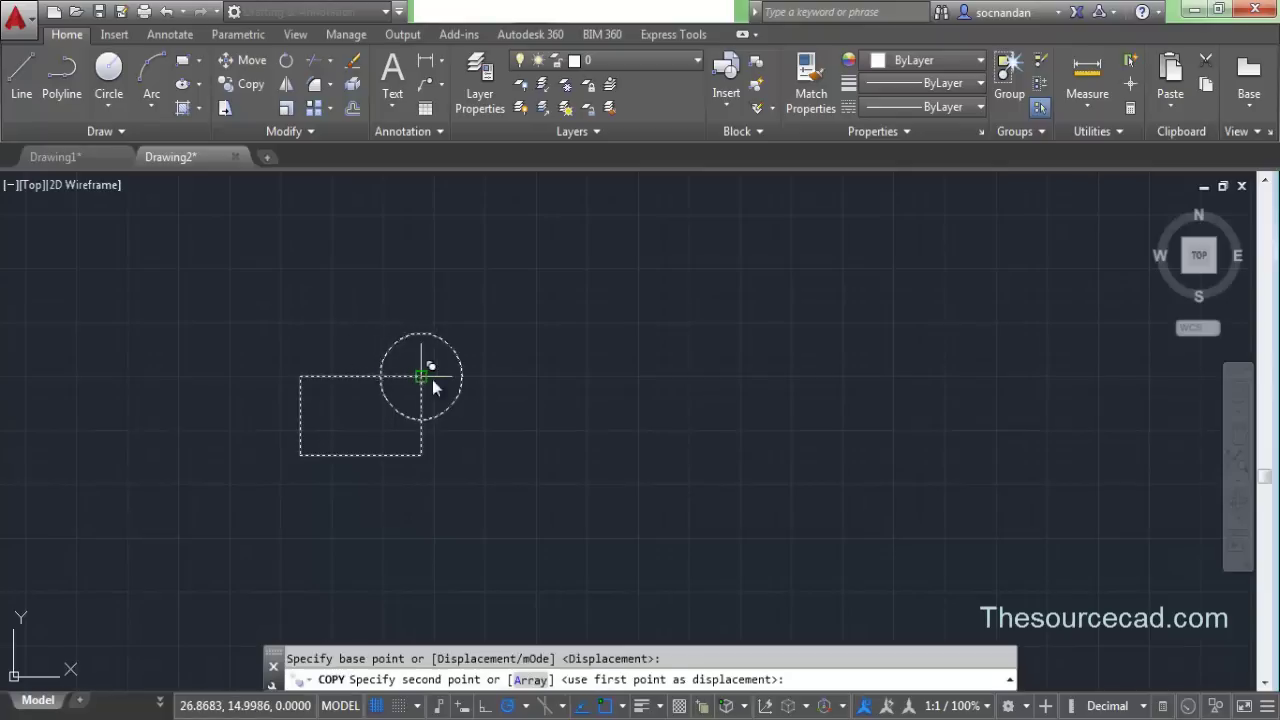
left_click(630, 377)
left_click(843, 377)
right_click(790, 302)
left_click(805, 311)
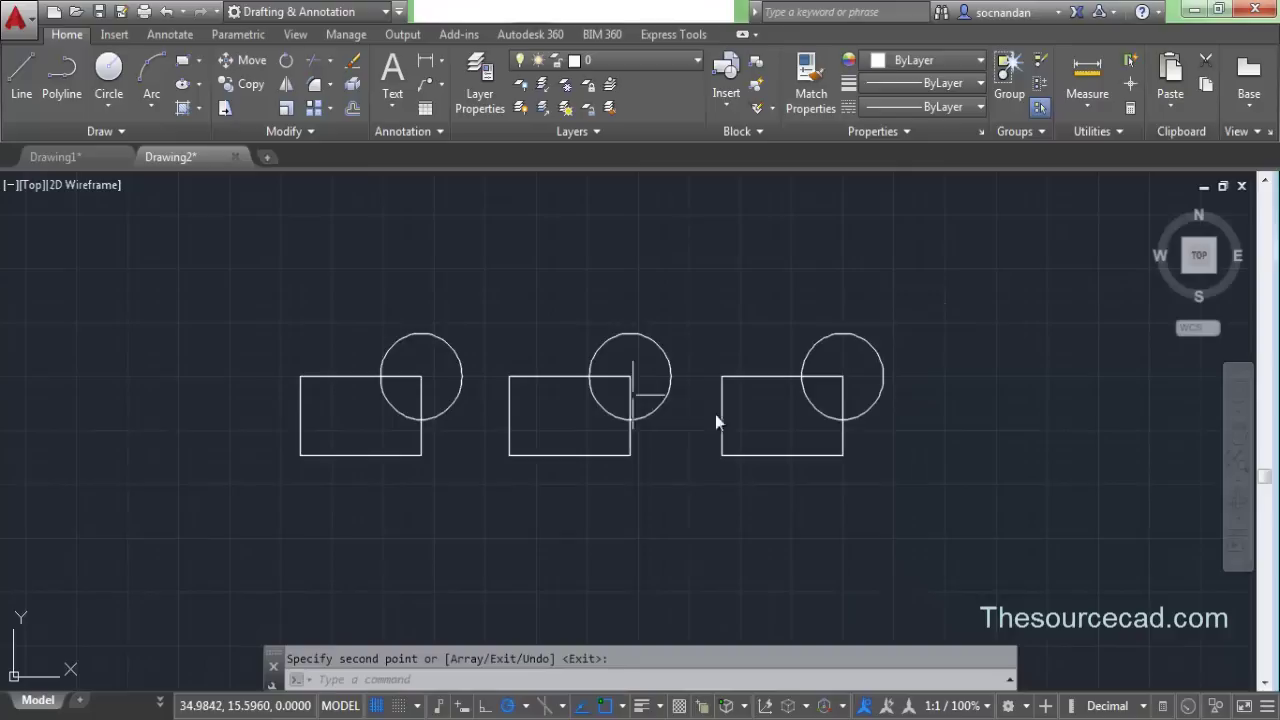
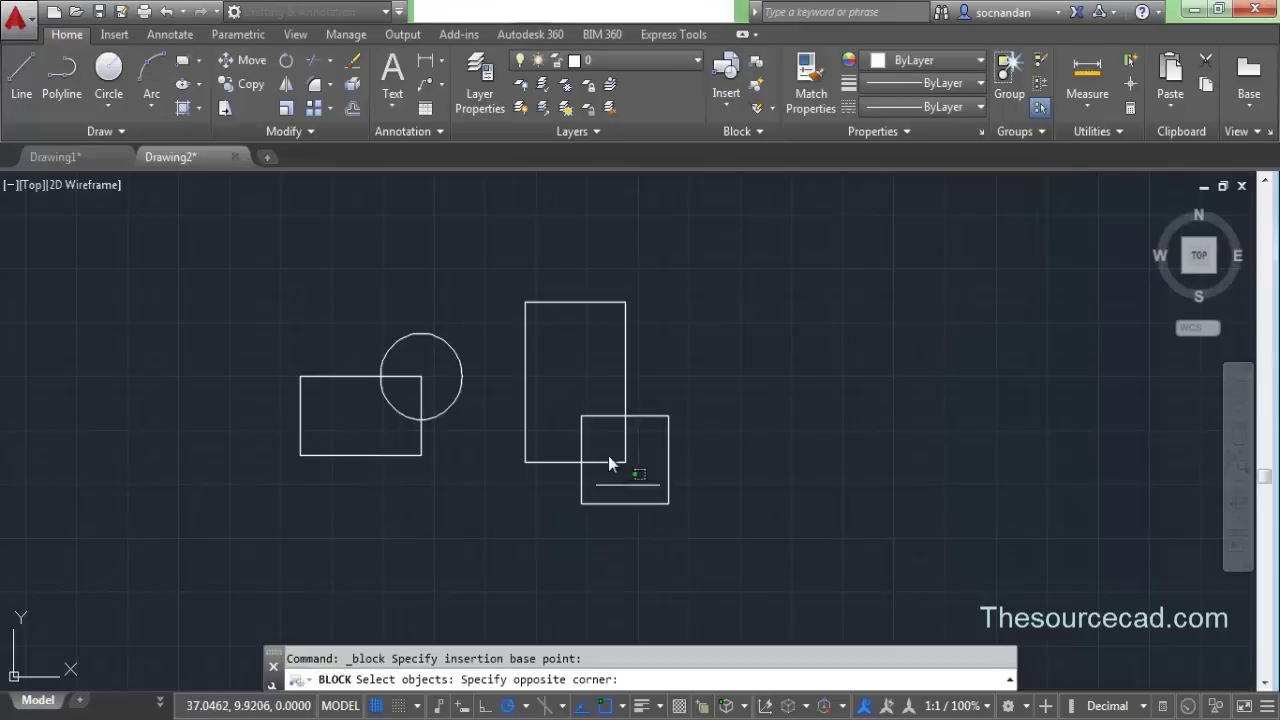
Select the two overlapping rectangles for block b and create the block with the original objects set to Retain
left_click(557, 349)
key("Return")
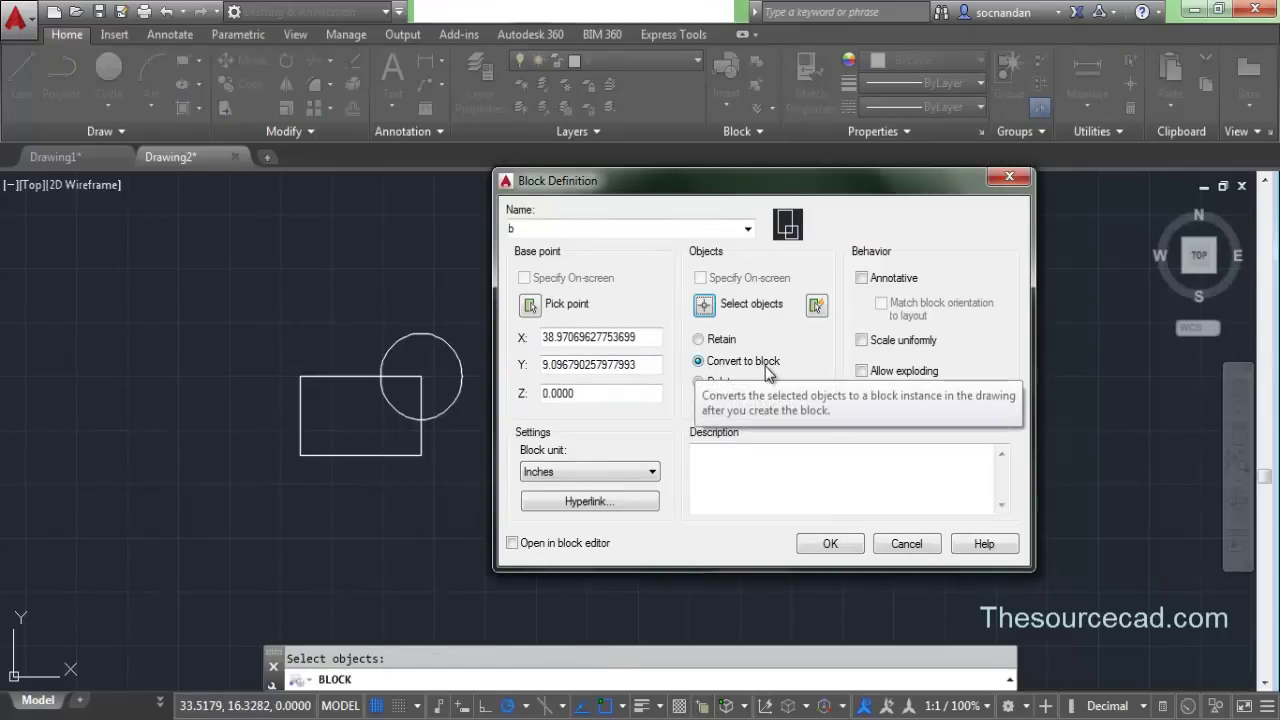
left_click(700, 341)
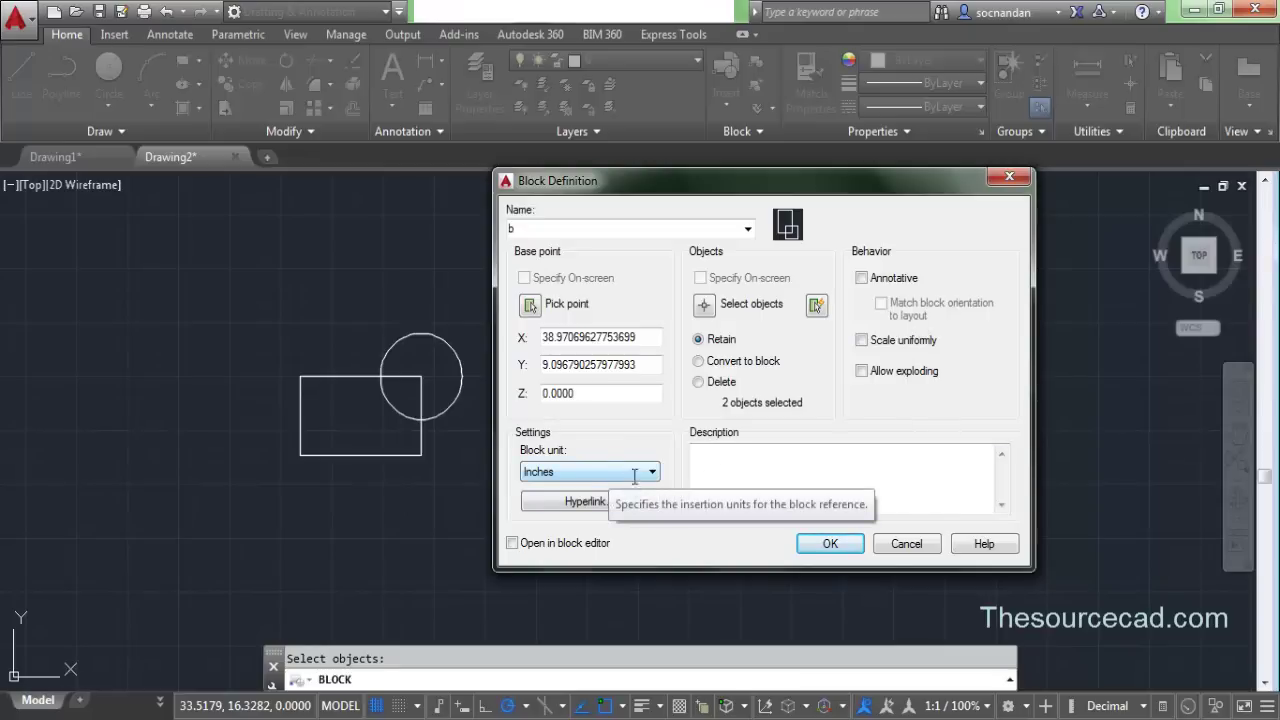
left_click(827, 545)
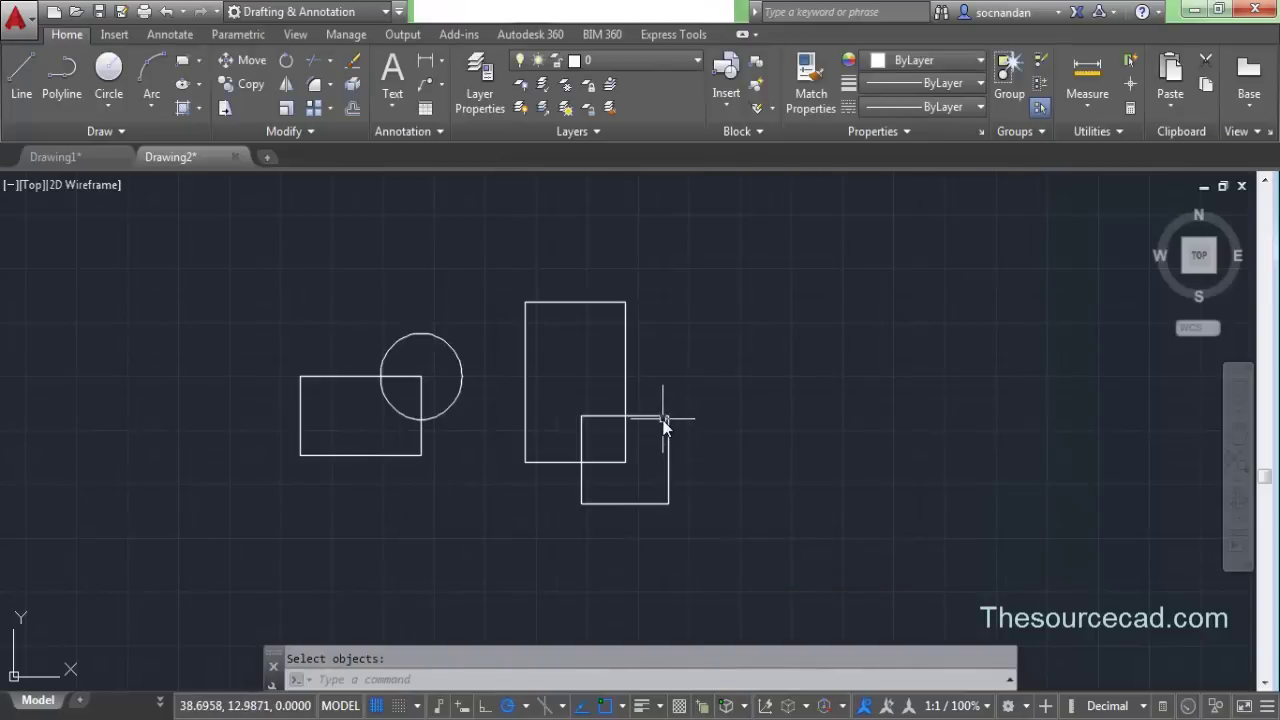
Insert an instance of block b to the right of the original overlapping rectangles
mouse_move(663, 424)
left_click(732, 104)
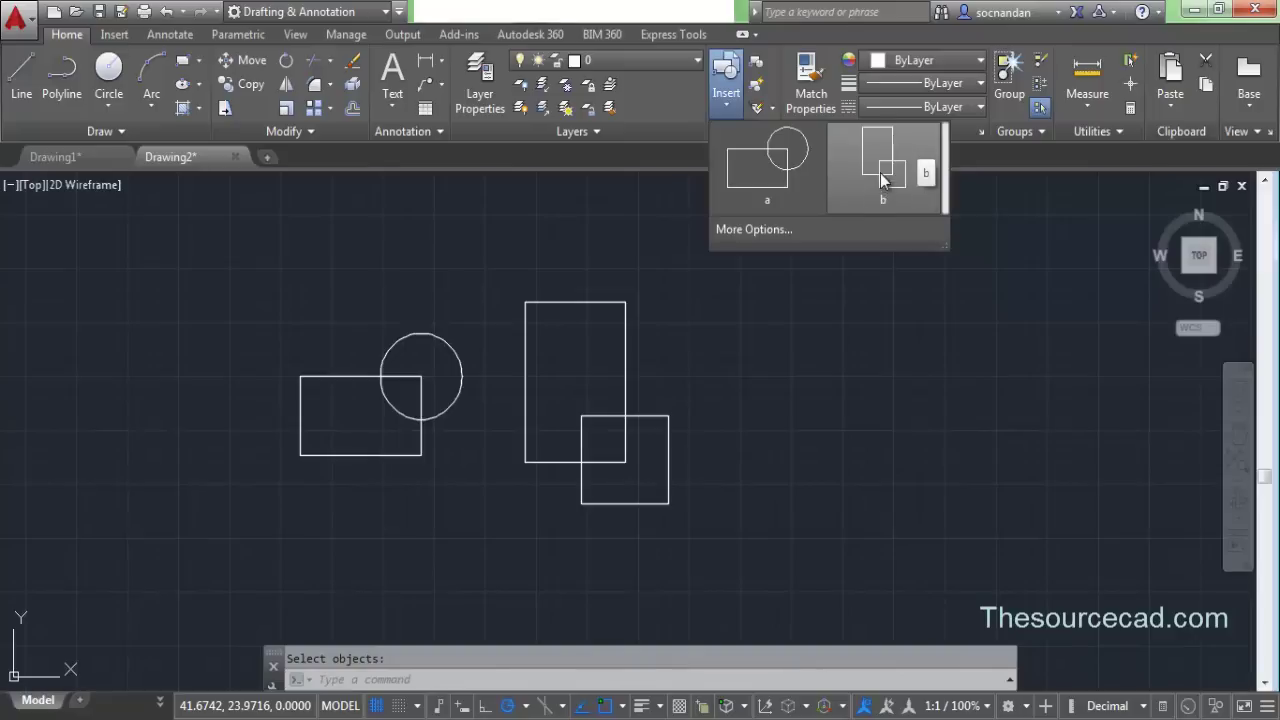
left_click(881, 176)
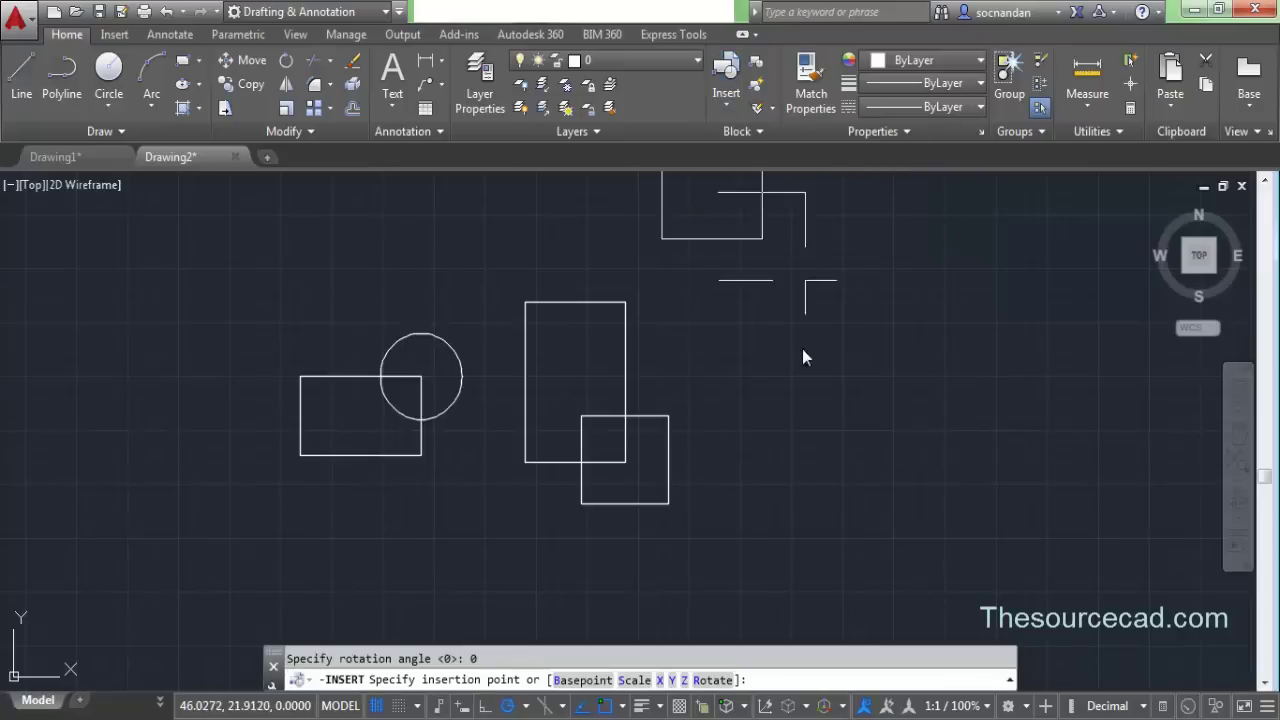
left_click(856, 489)
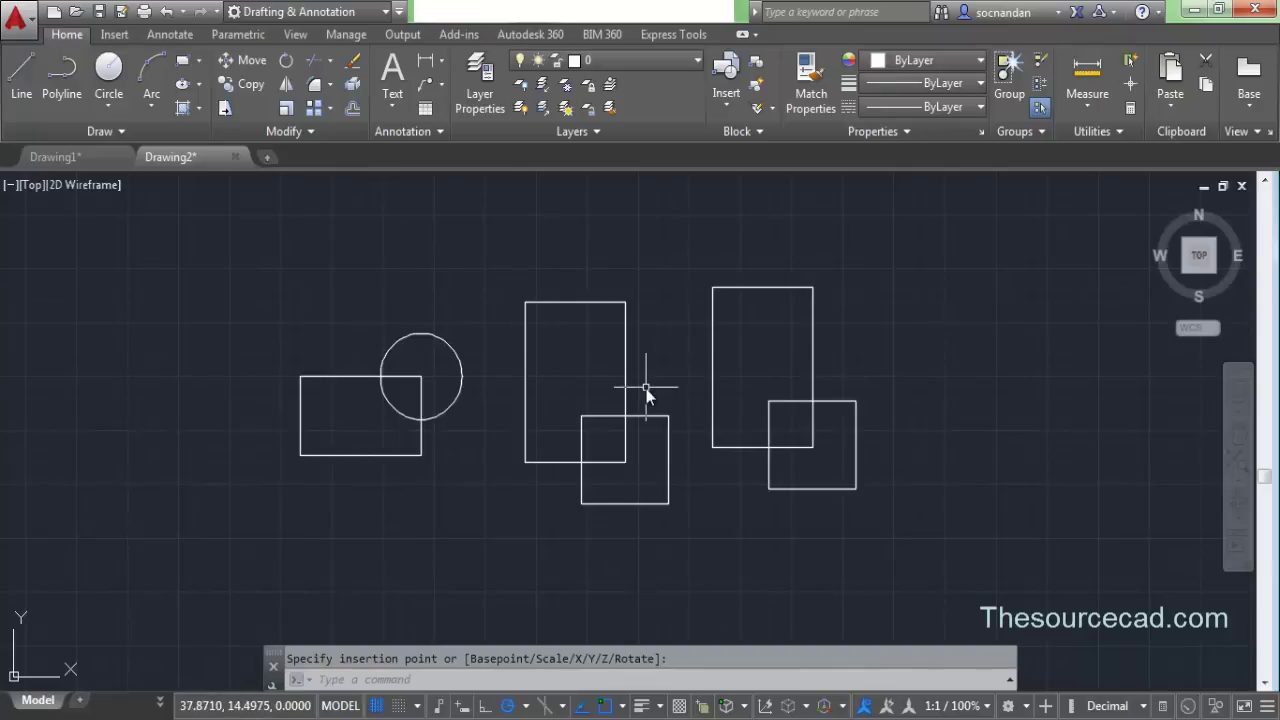
Erase the inserted instance of block b
key("Escape")
left_click(713, 363)
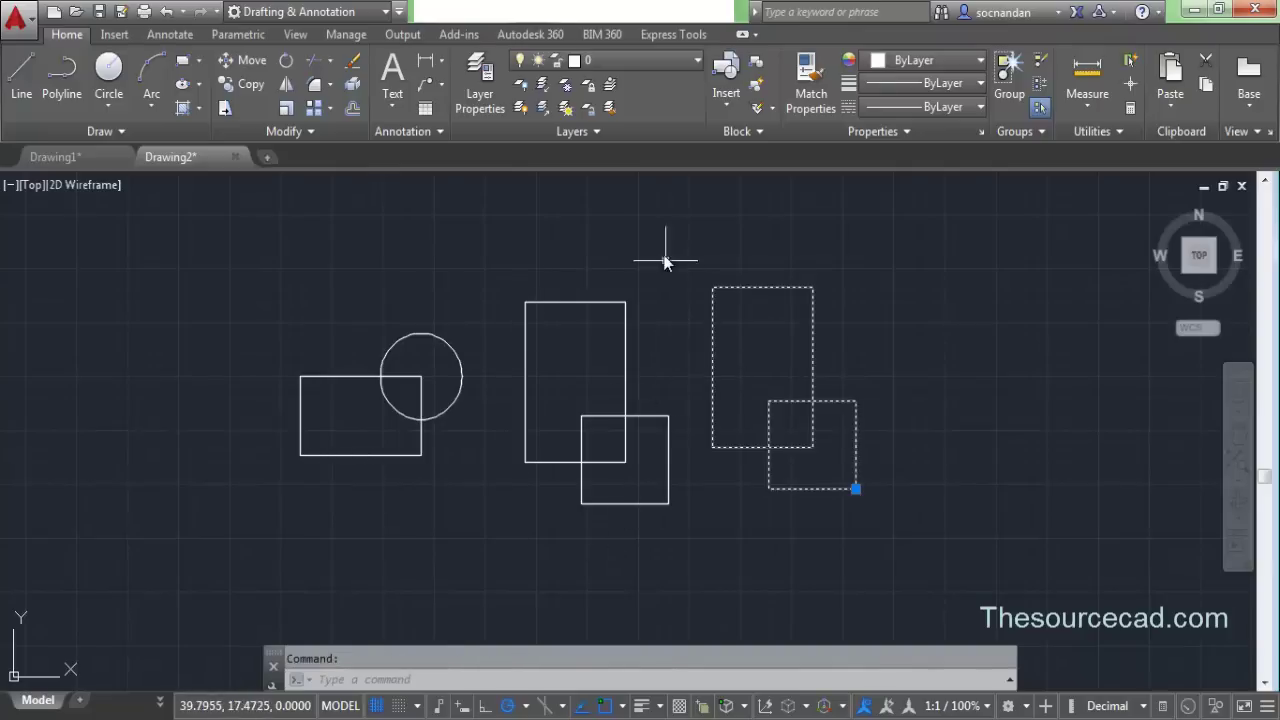
right_click(666, 262)
left_click(712, 327)
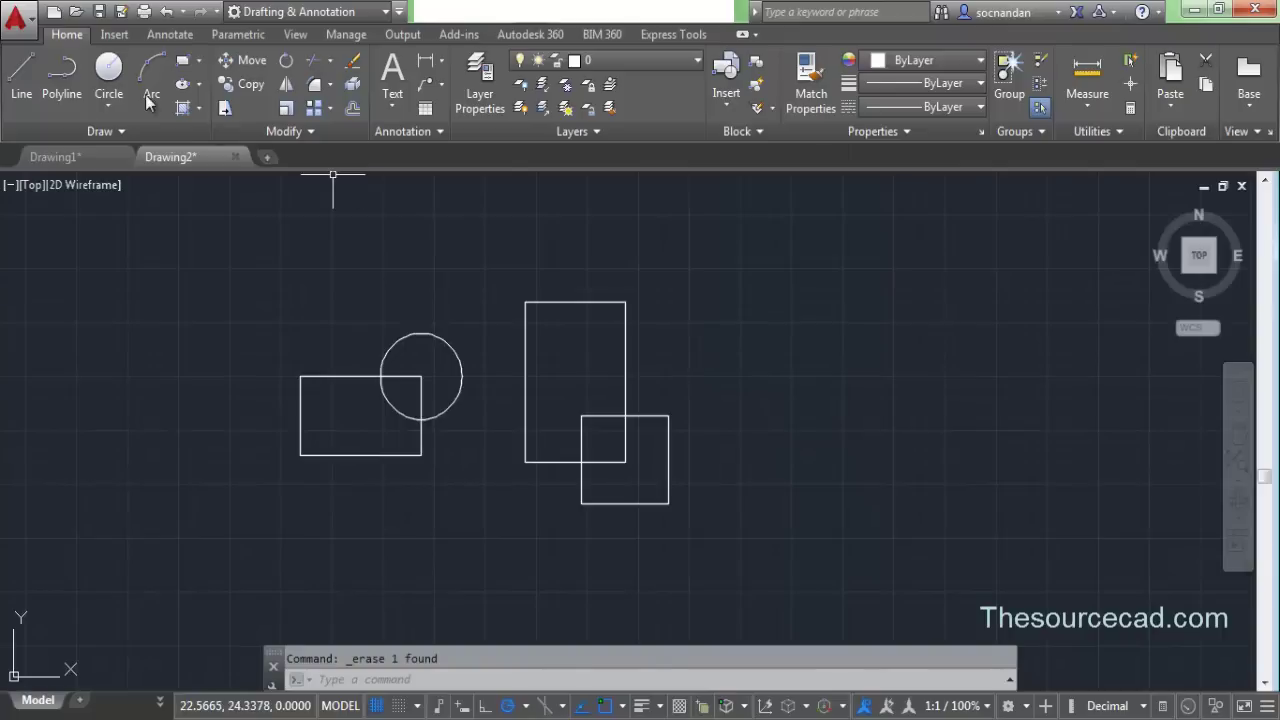
Draw a large rectangle to the right of the existing shapes and a smaller rectangle nested inside it
left_click(190, 64)
left_click(736, 449)
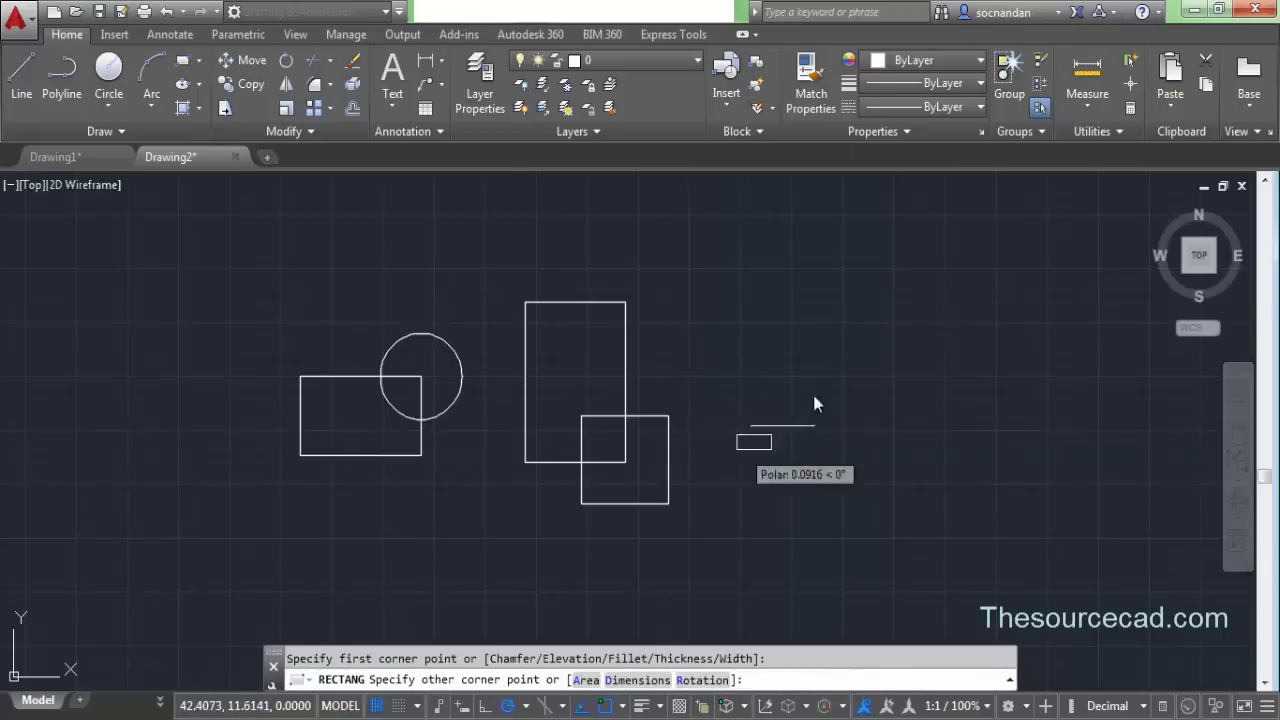
left_click(869, 316)
left_click(190, 64)
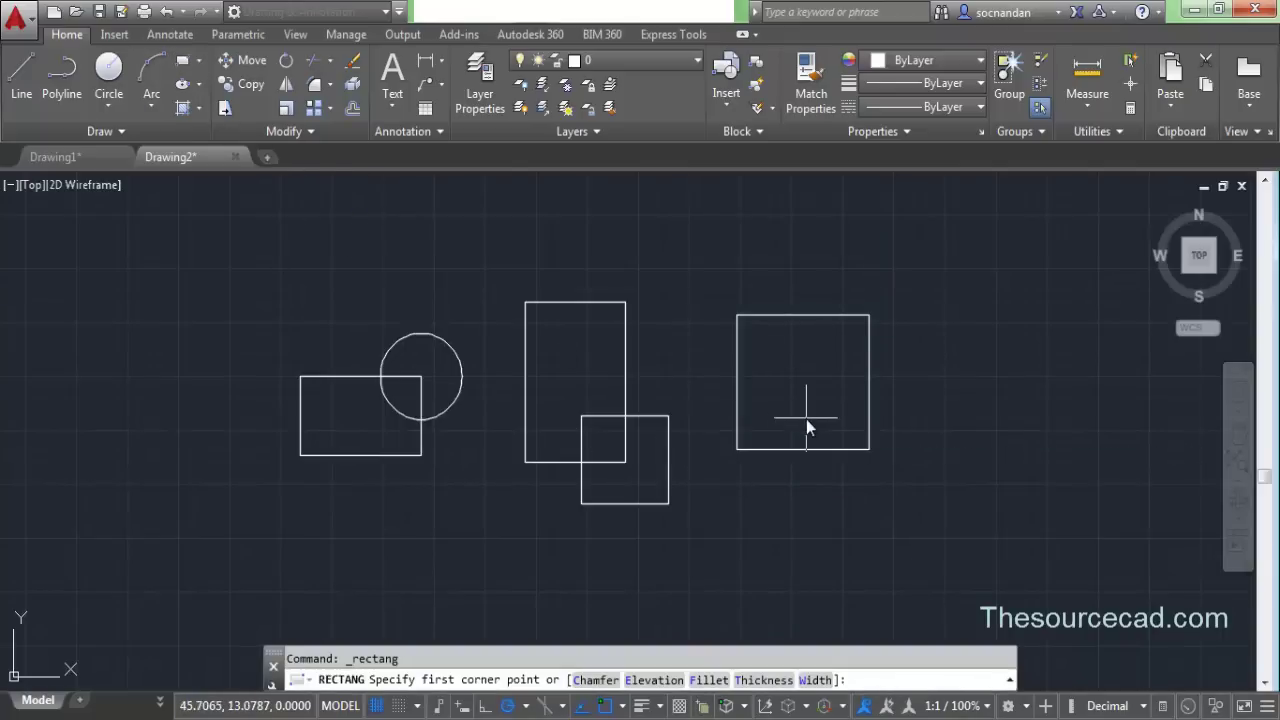
left_click(768, 351)
left_click(830, 422)
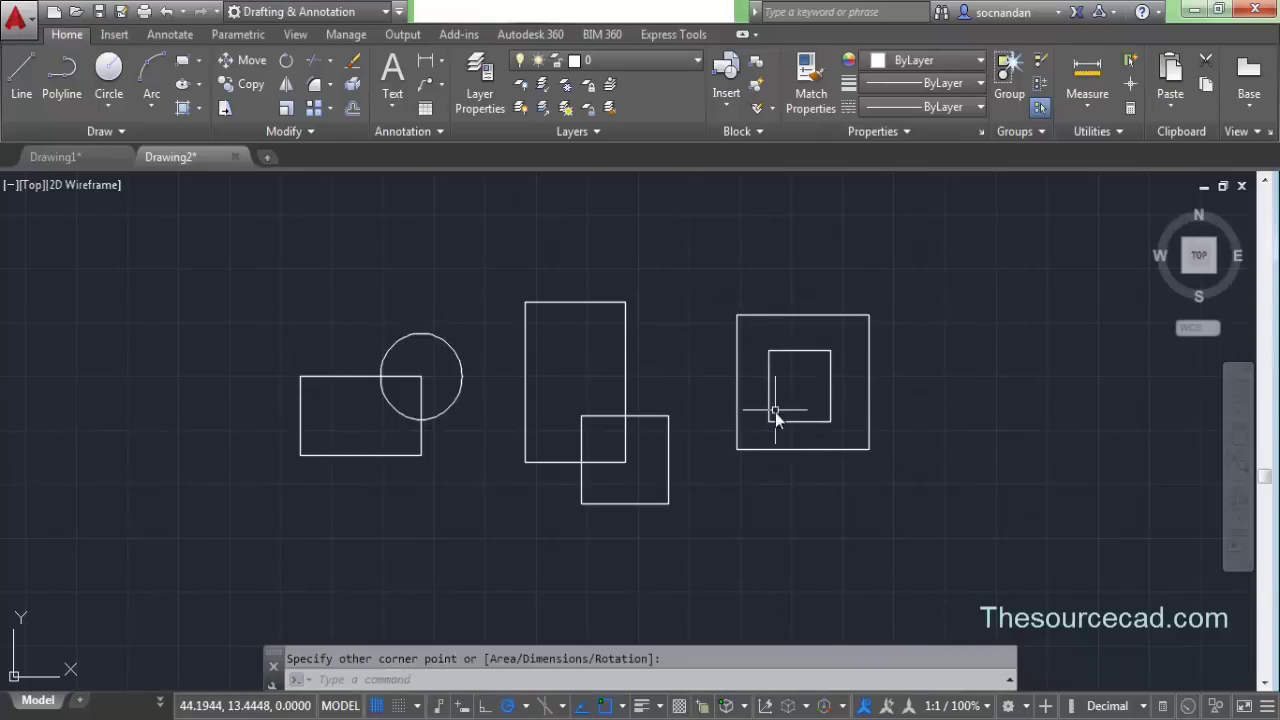
Begin a block definition named c, using the outer nested rectangle's lower-left corner as base point
middle_click_drag(772, 412, 739, 438)
left_click(755, 64)
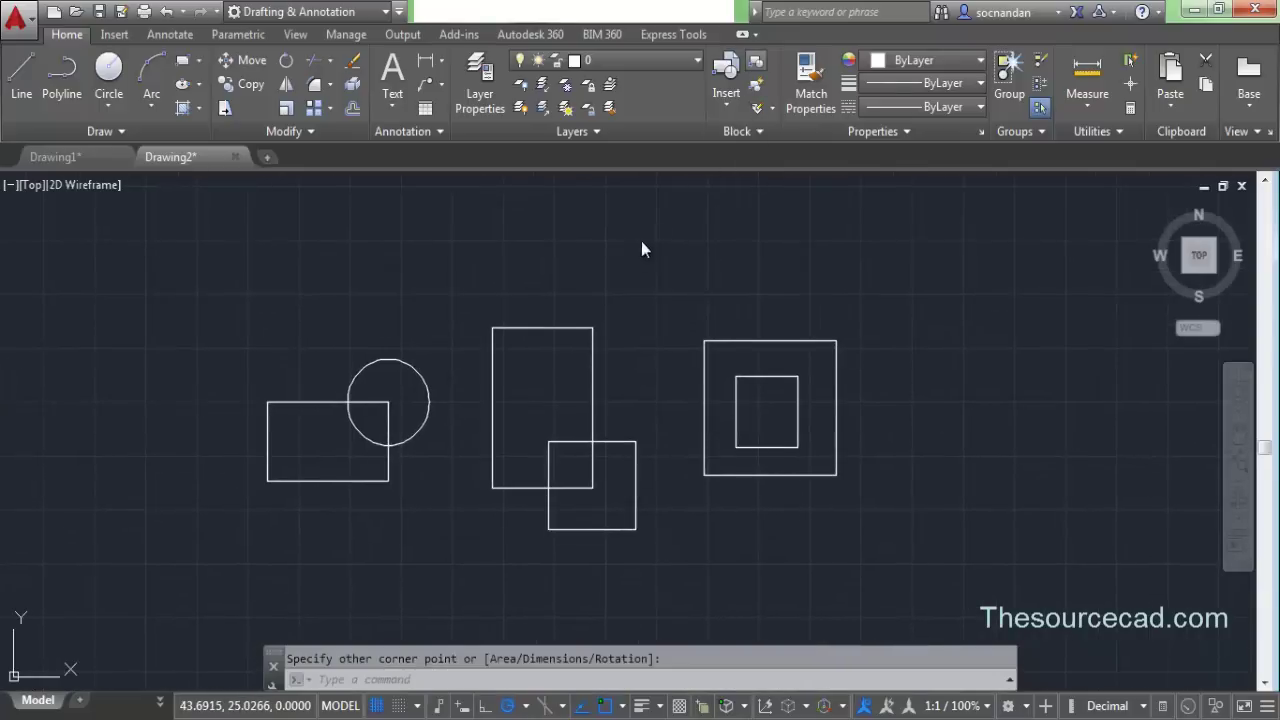
type("c")
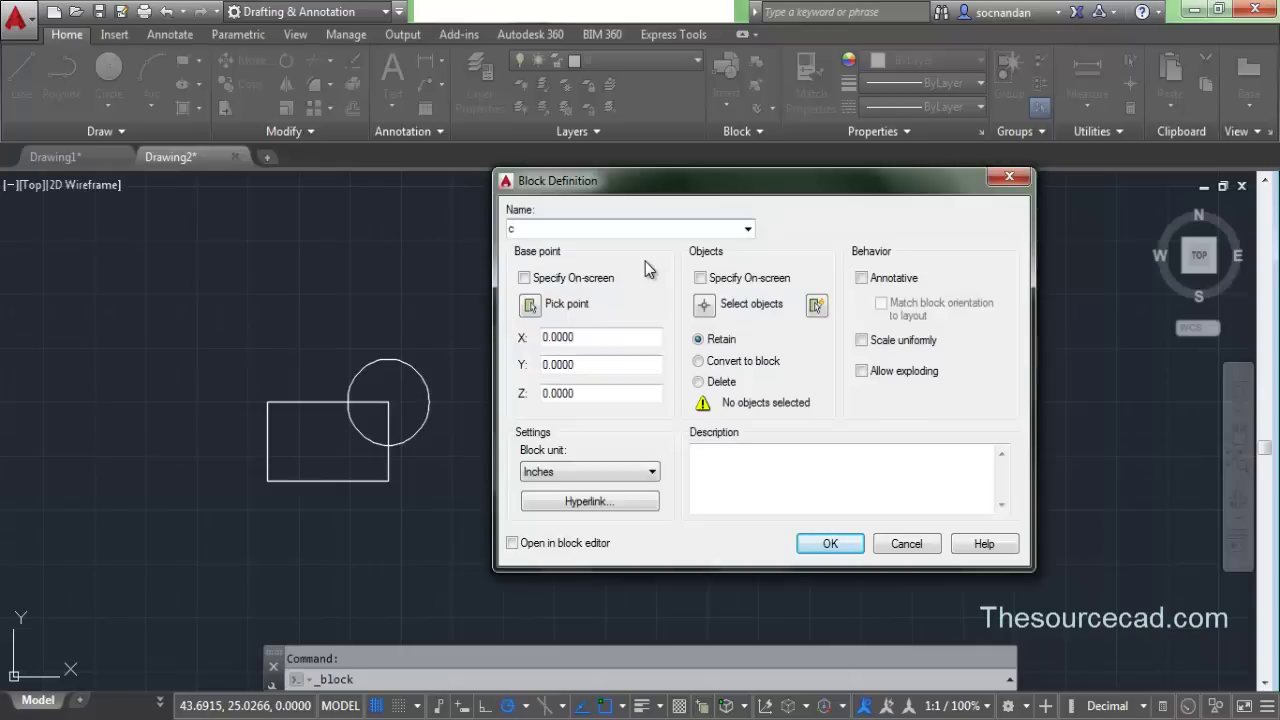
left_click(530, 304)
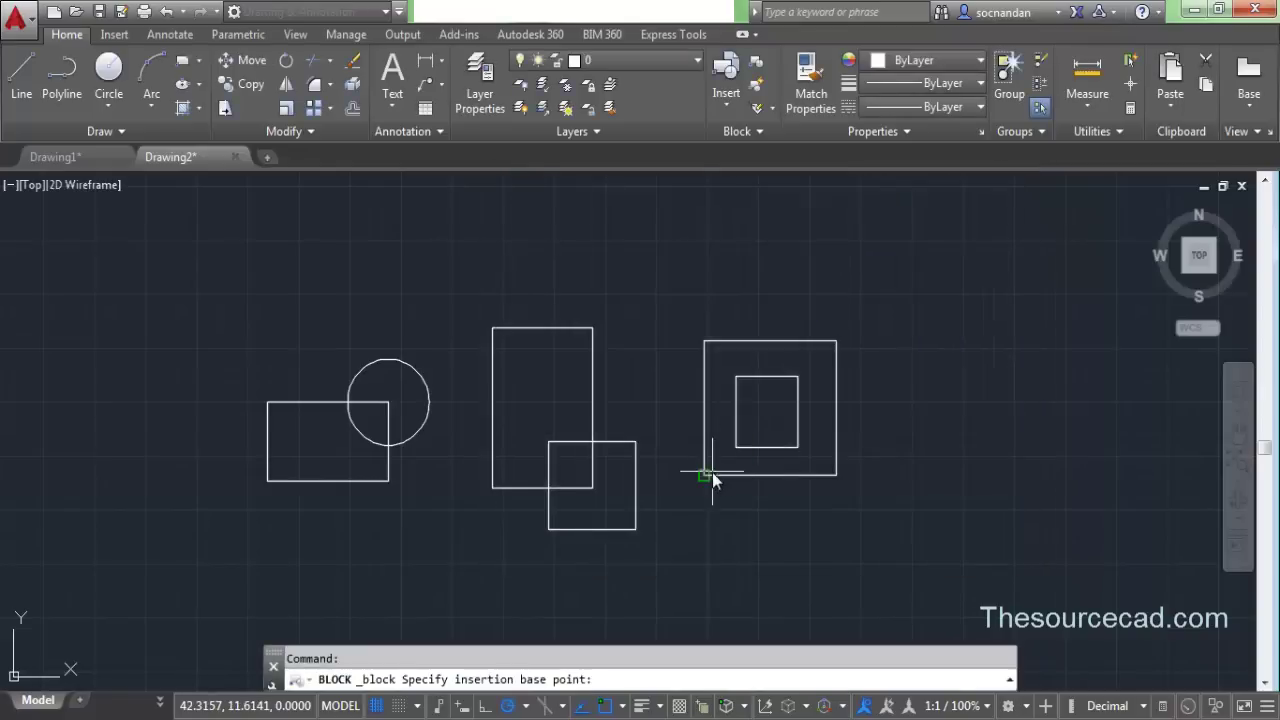
left_click(712, 472)
Select both nested rectangles as the block's objects, set the originals to Delete, and create block c
left_click(703, 306)
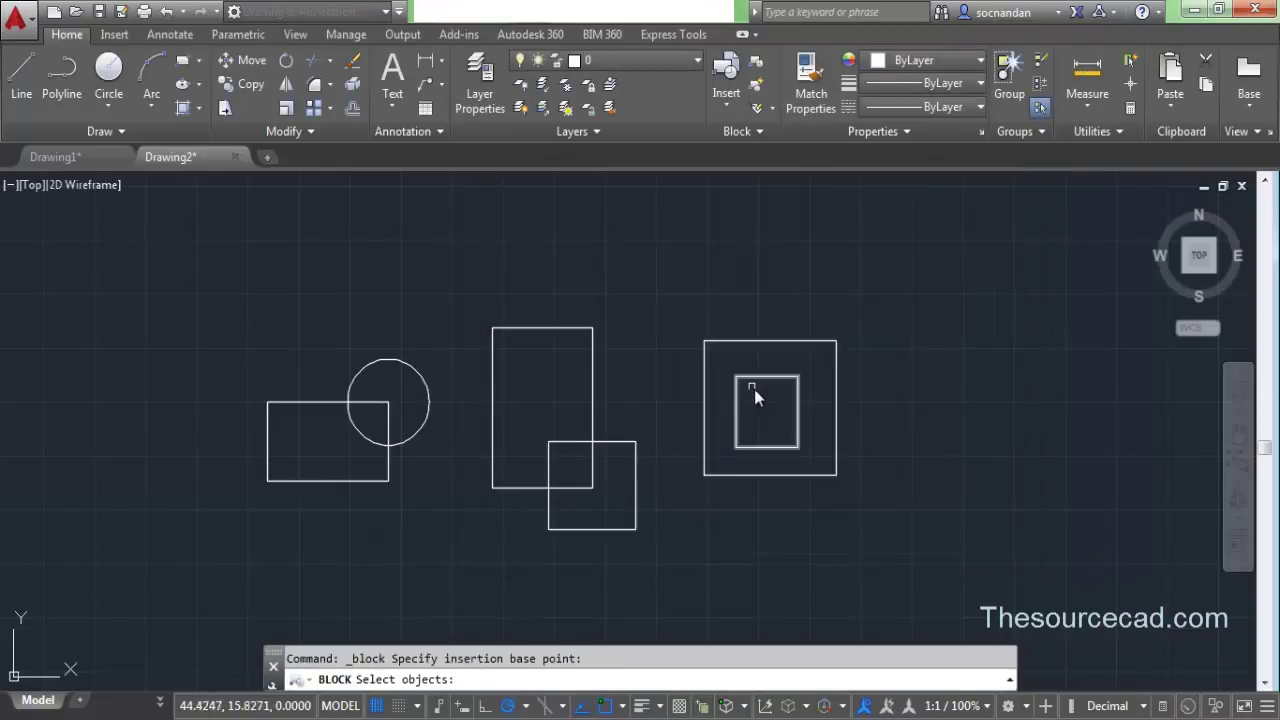
left_click(757, 391)
left_click(676, 290)
key("Return")
left_click(698, 381)
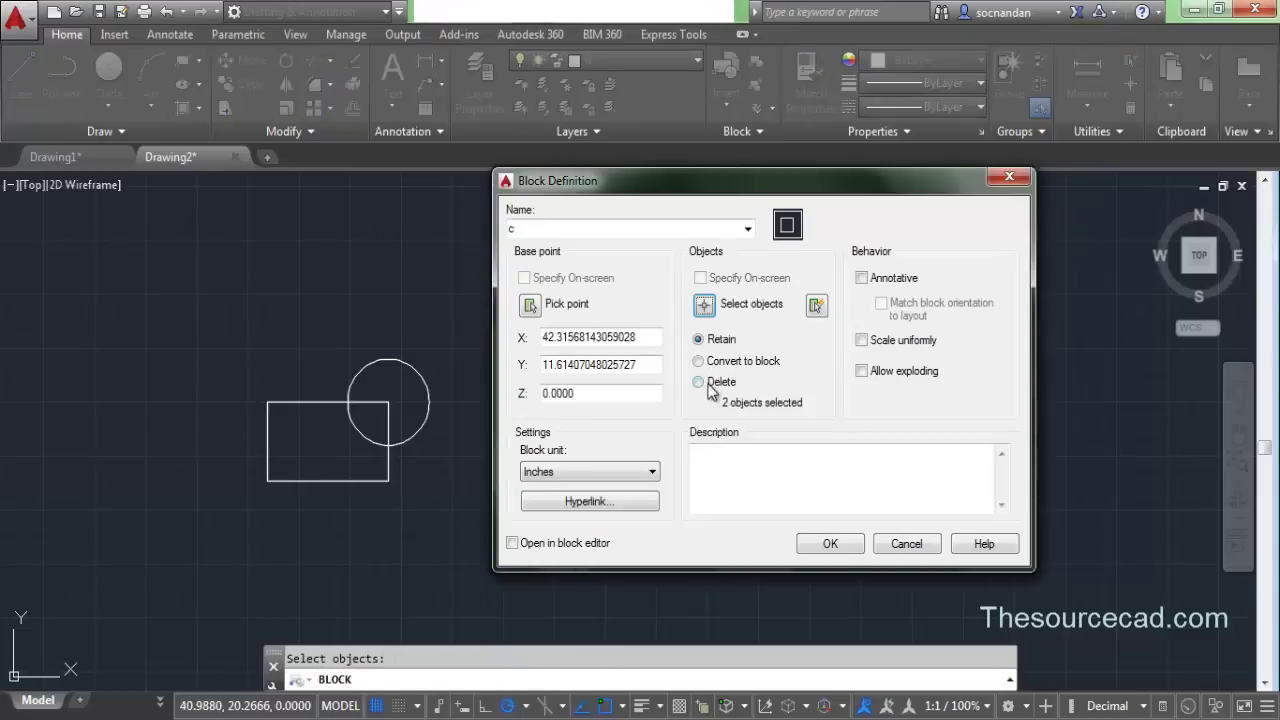
left_click_drag(733, 186, 347, 191)
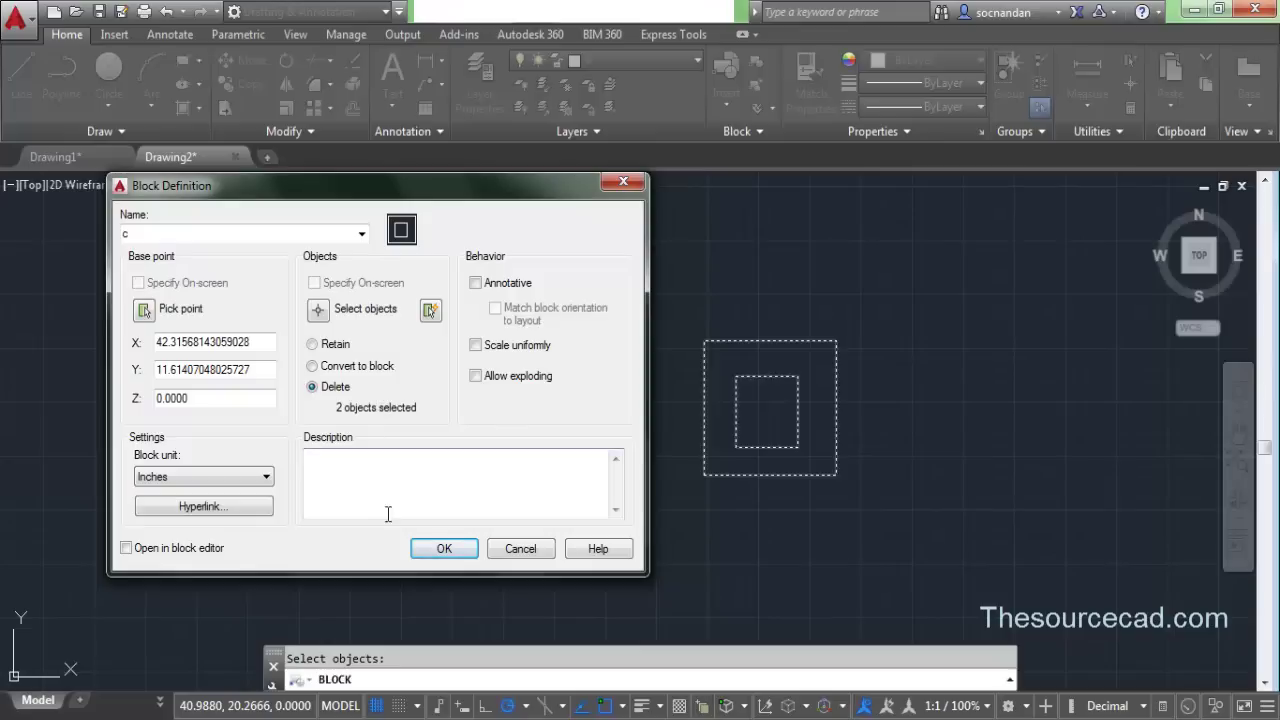
left_click(445, 548)
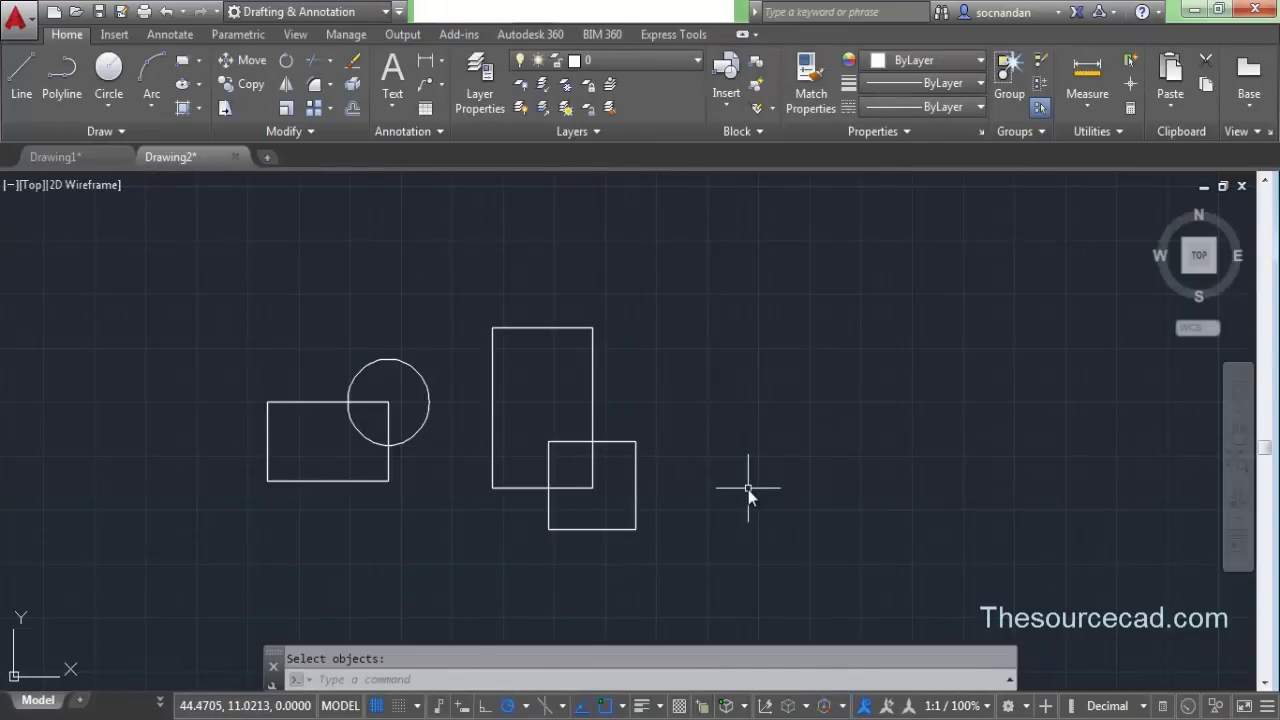
Insert an instance of block c to the right of the two overlapping rectangles
left_click(735, 108)
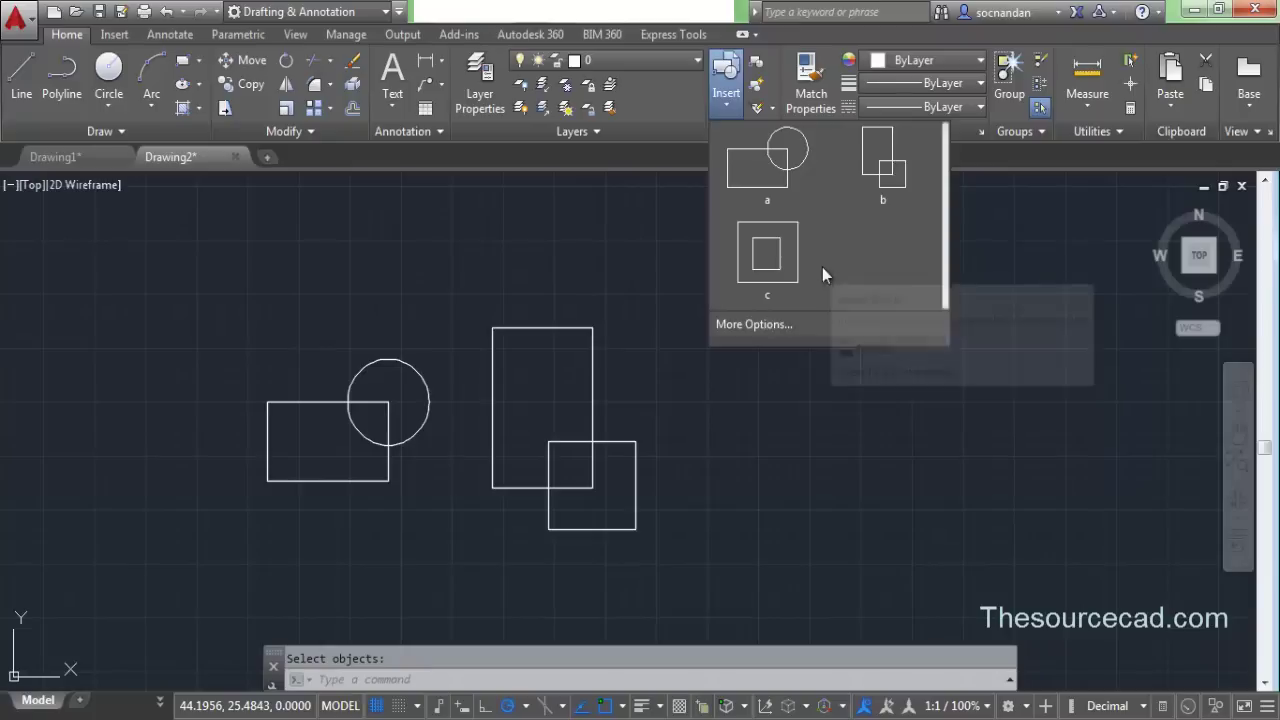
left_click(785, 258)
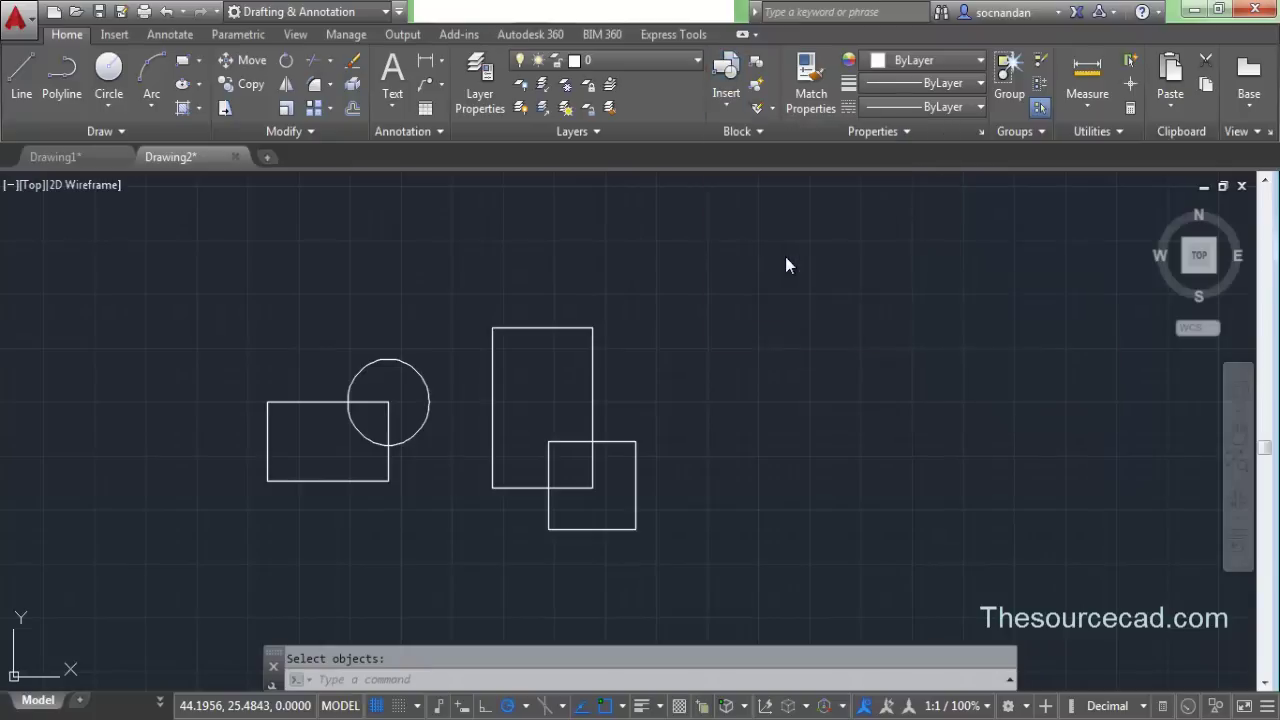
left_click(724, 472)
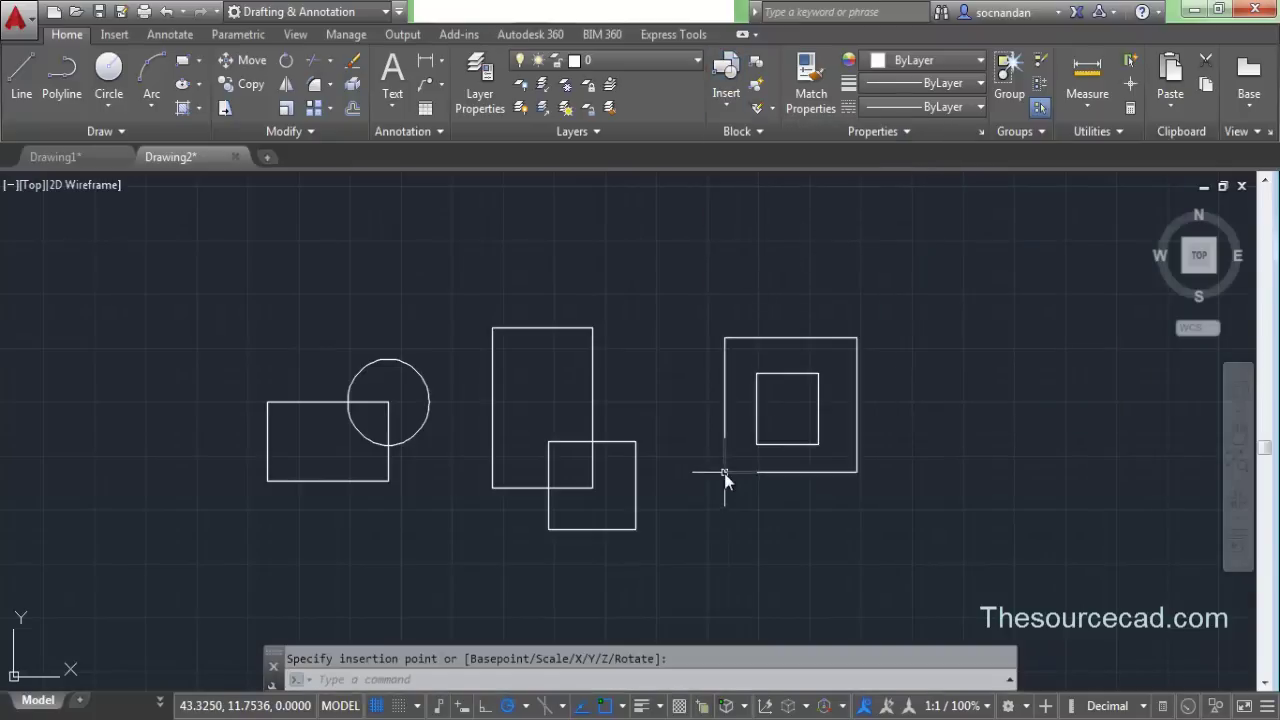
Erase all objects from the drawing and check which blocks remain available for insertion
middle_click_drag(909, 436, 933, 432)
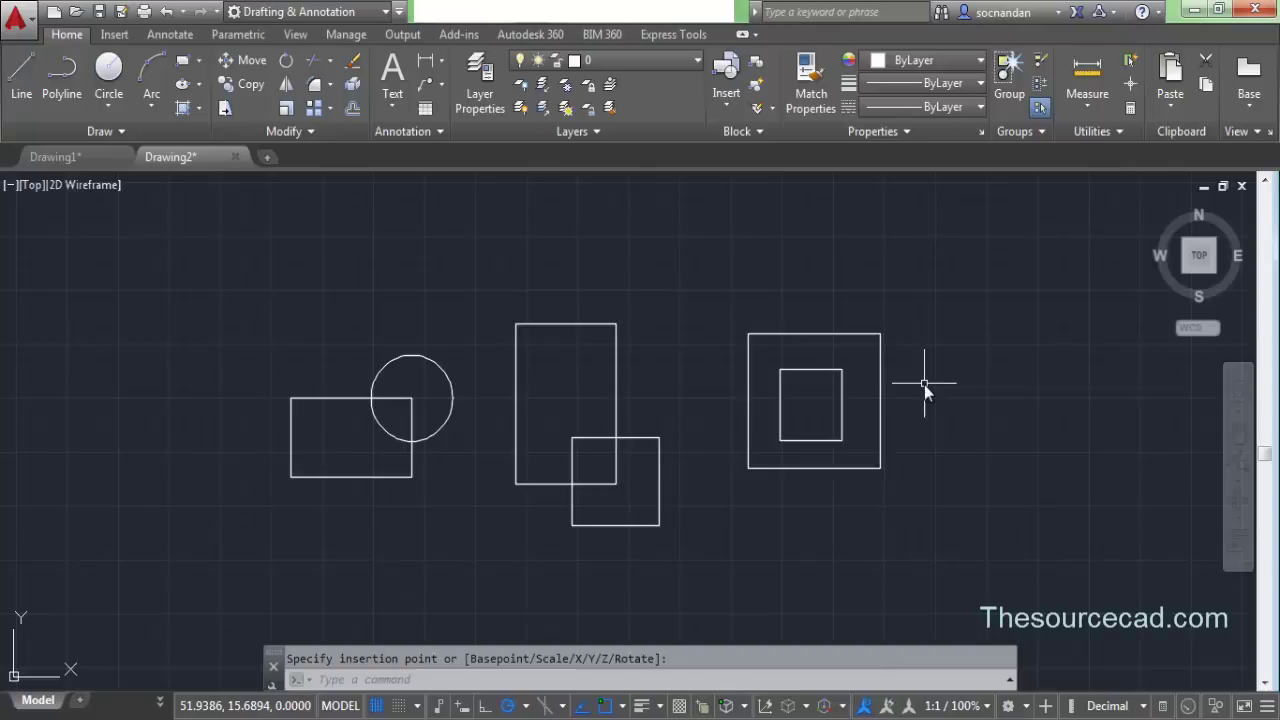
left_click(231, 257)
left_click(978, 561)
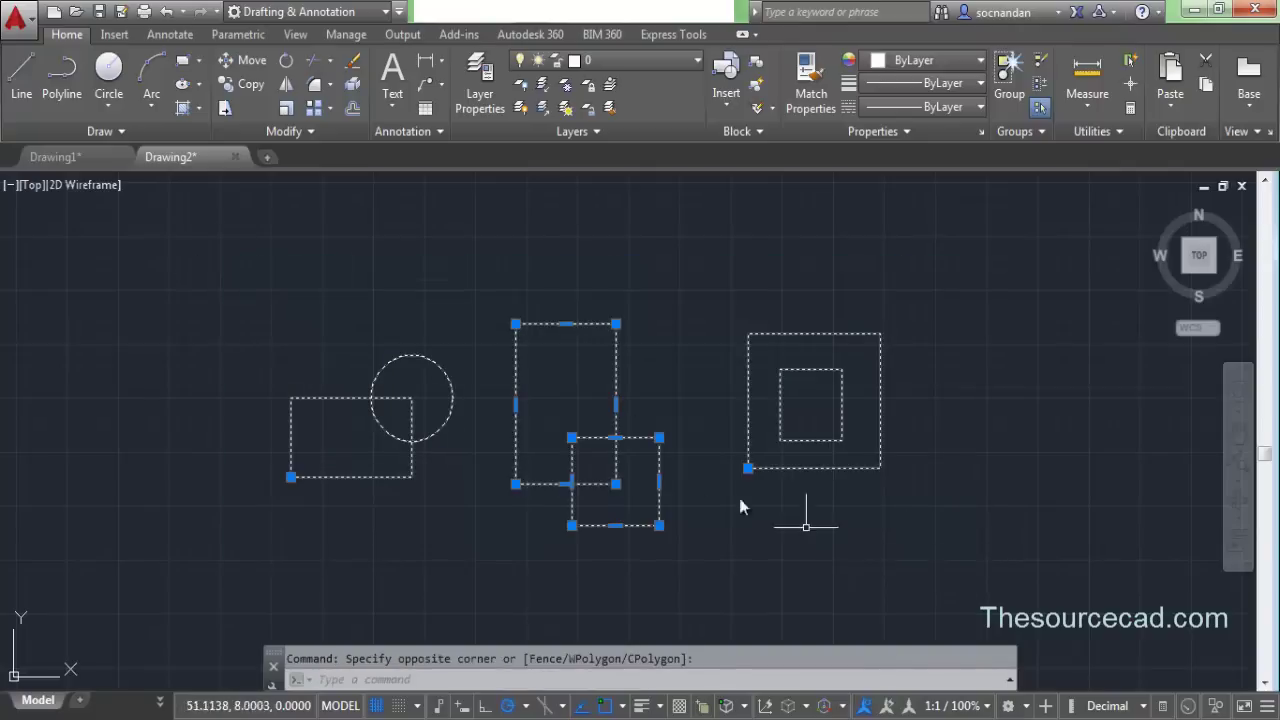
right_click(568, 262)
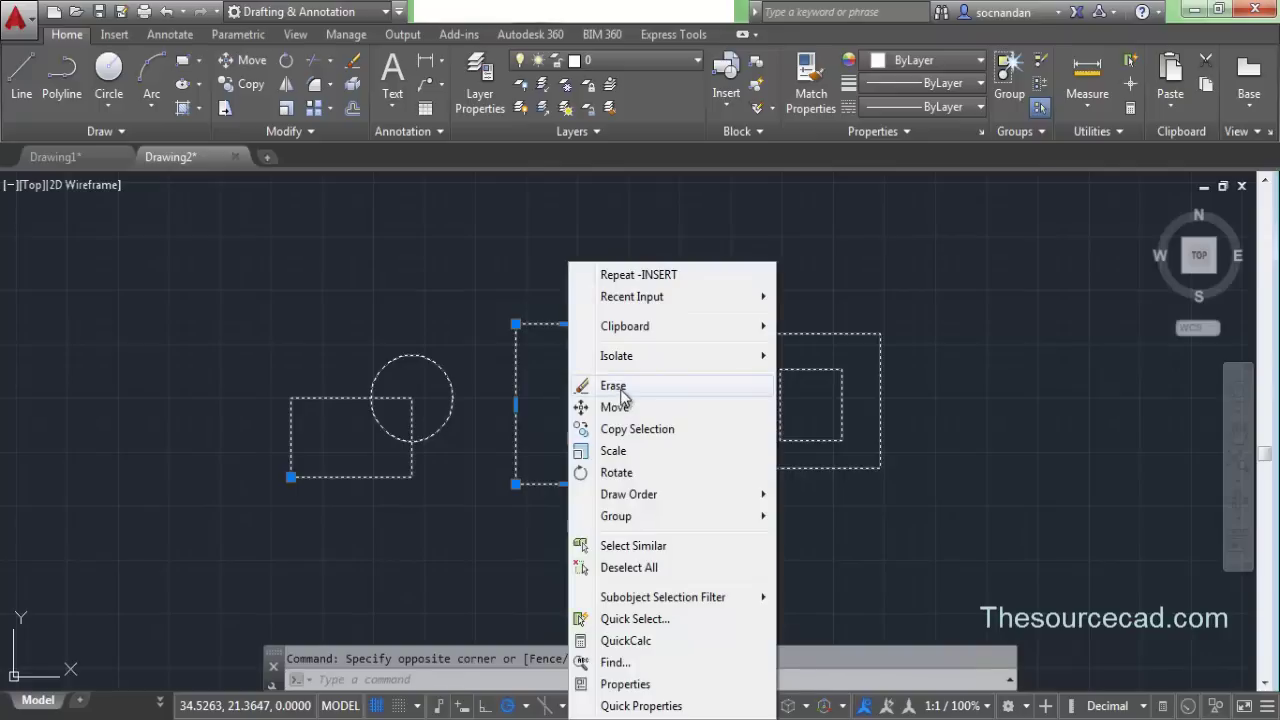
left_click(618, 385)
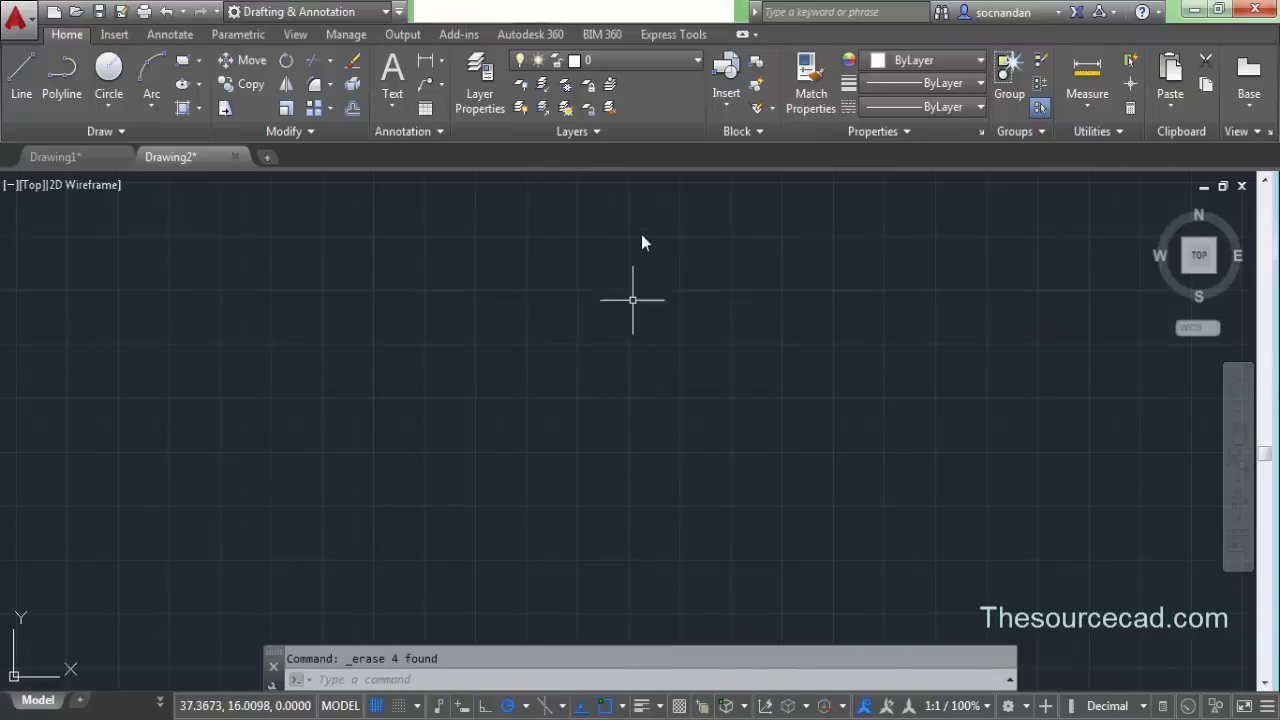
left_click(722, 106)
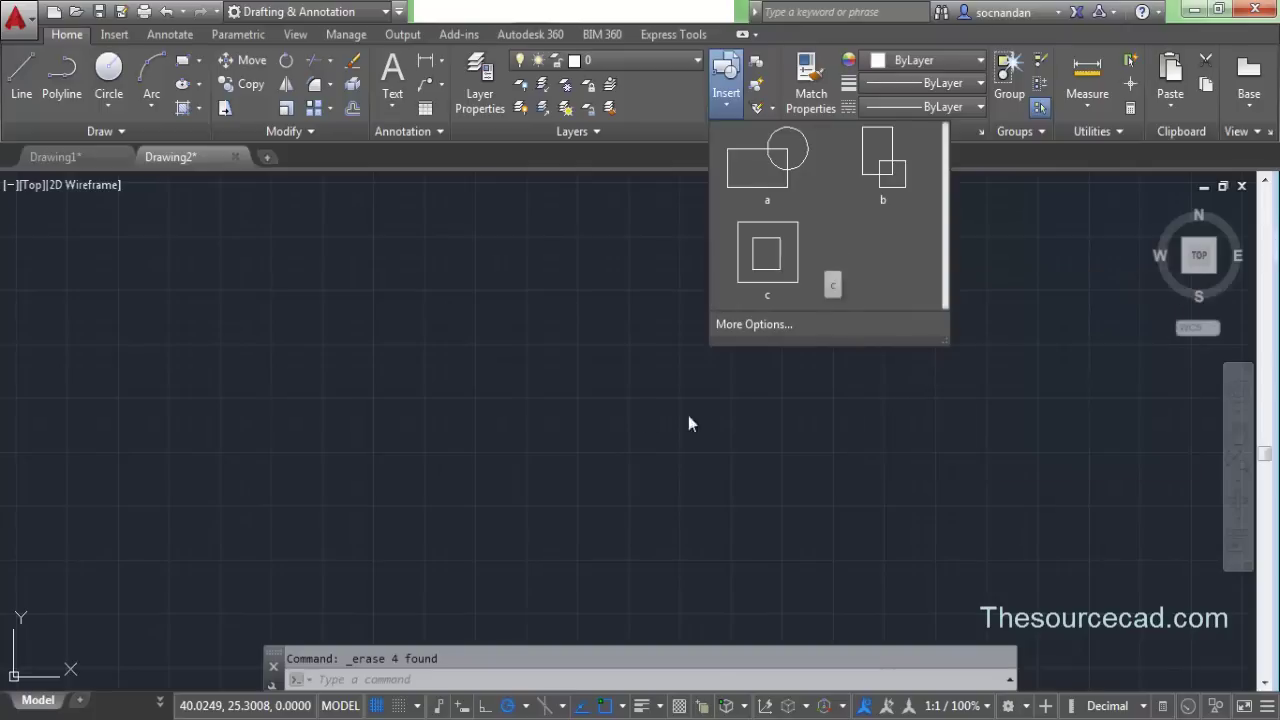
left_click(543, 320)
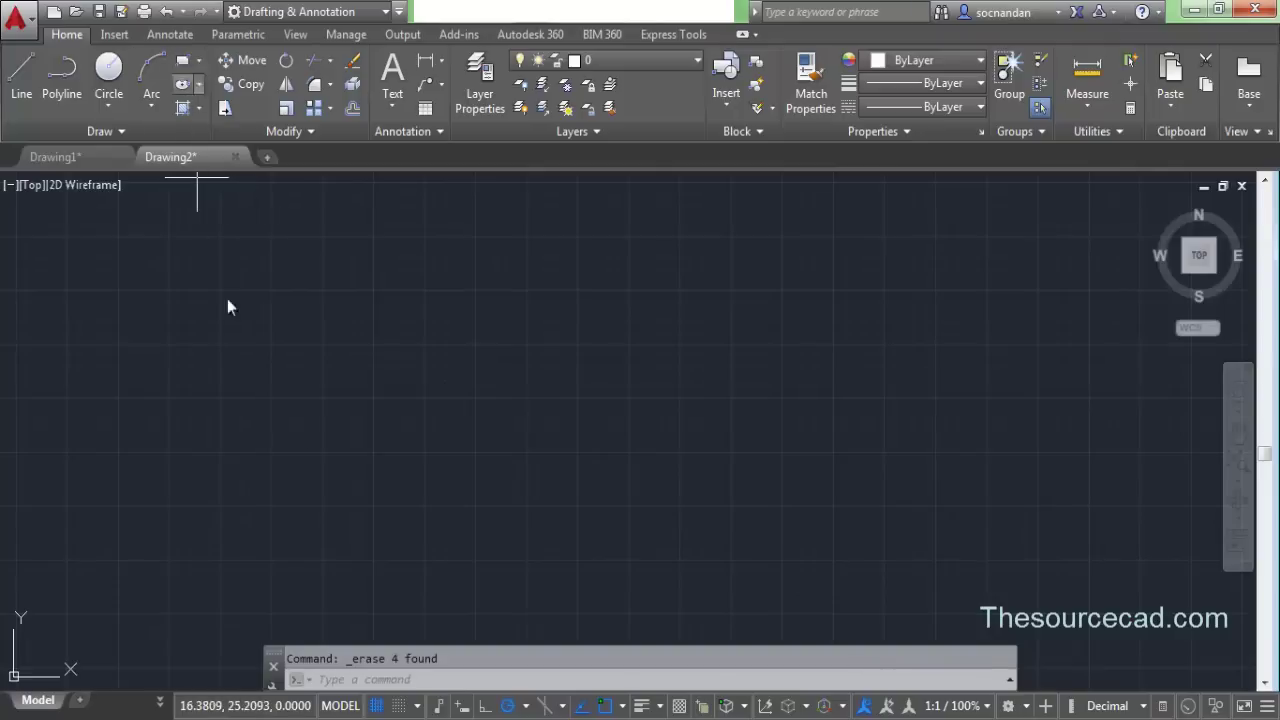
Draw three overlapping rectangles stepping diagonally down to the right, starting the third at the second one's lower-right corner
left_click(408, 441)
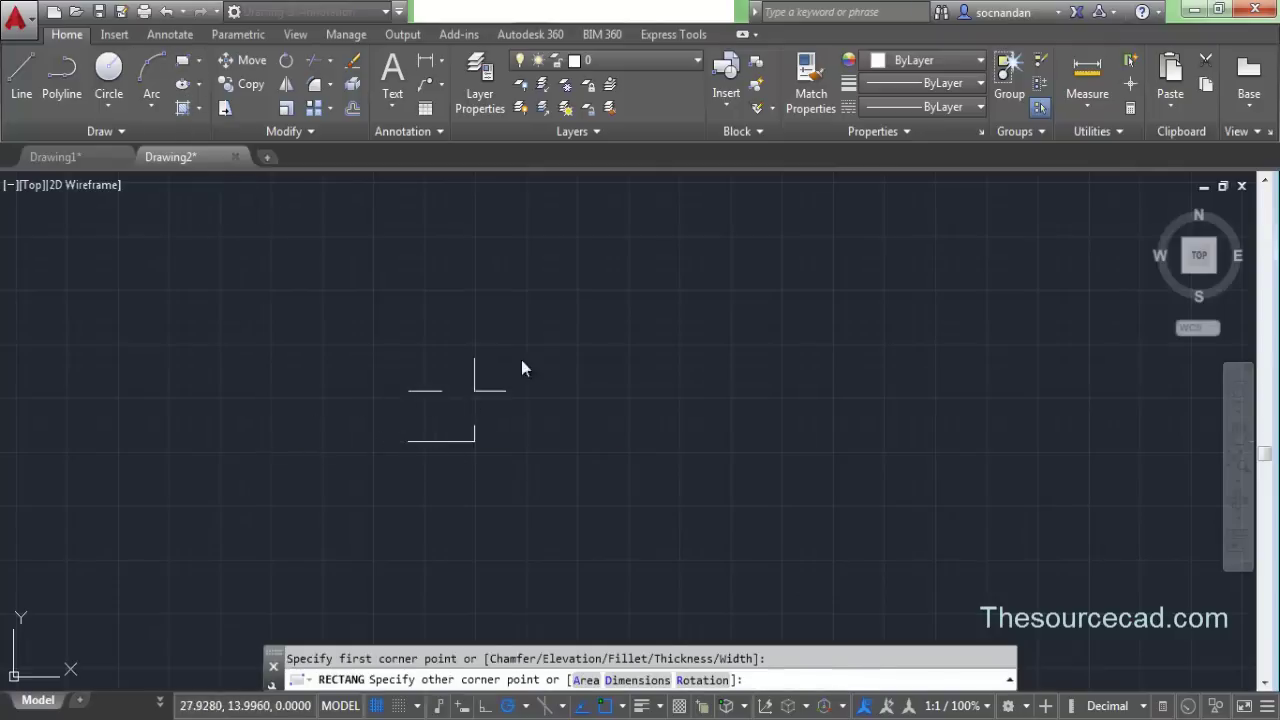
left_click(611, 319)
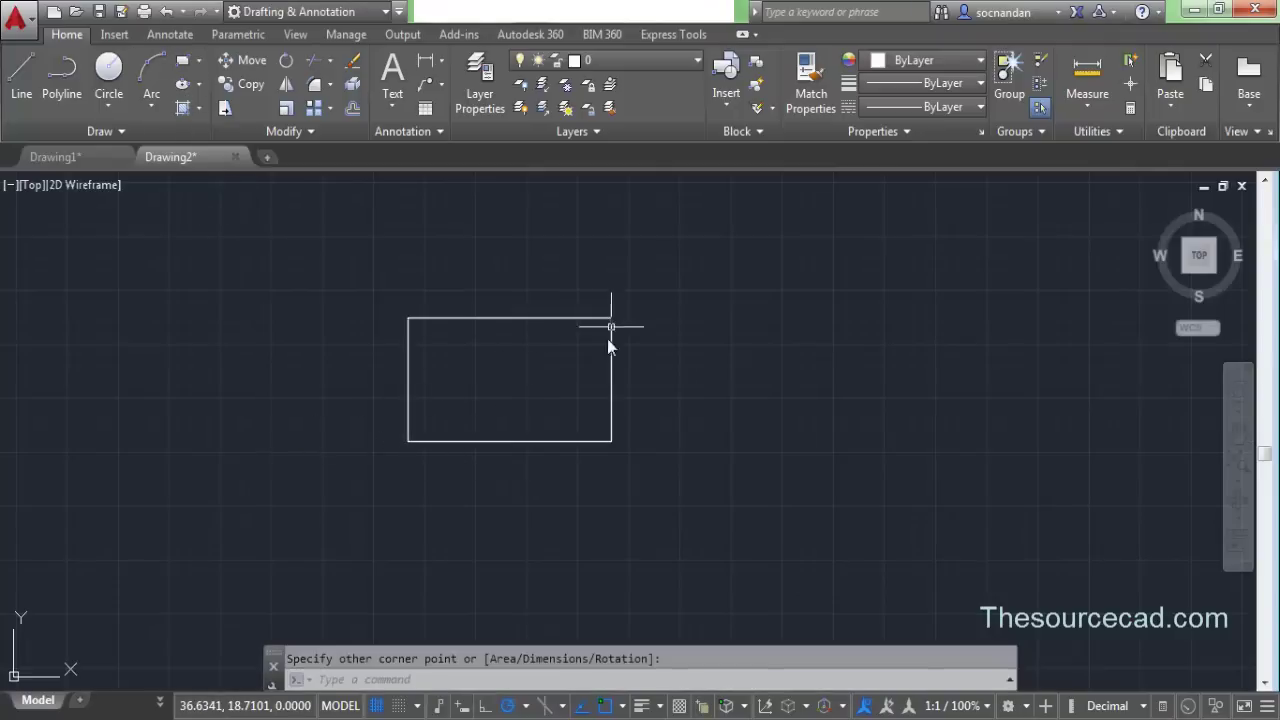
left_click(184, 88)
left_click(357, 277)
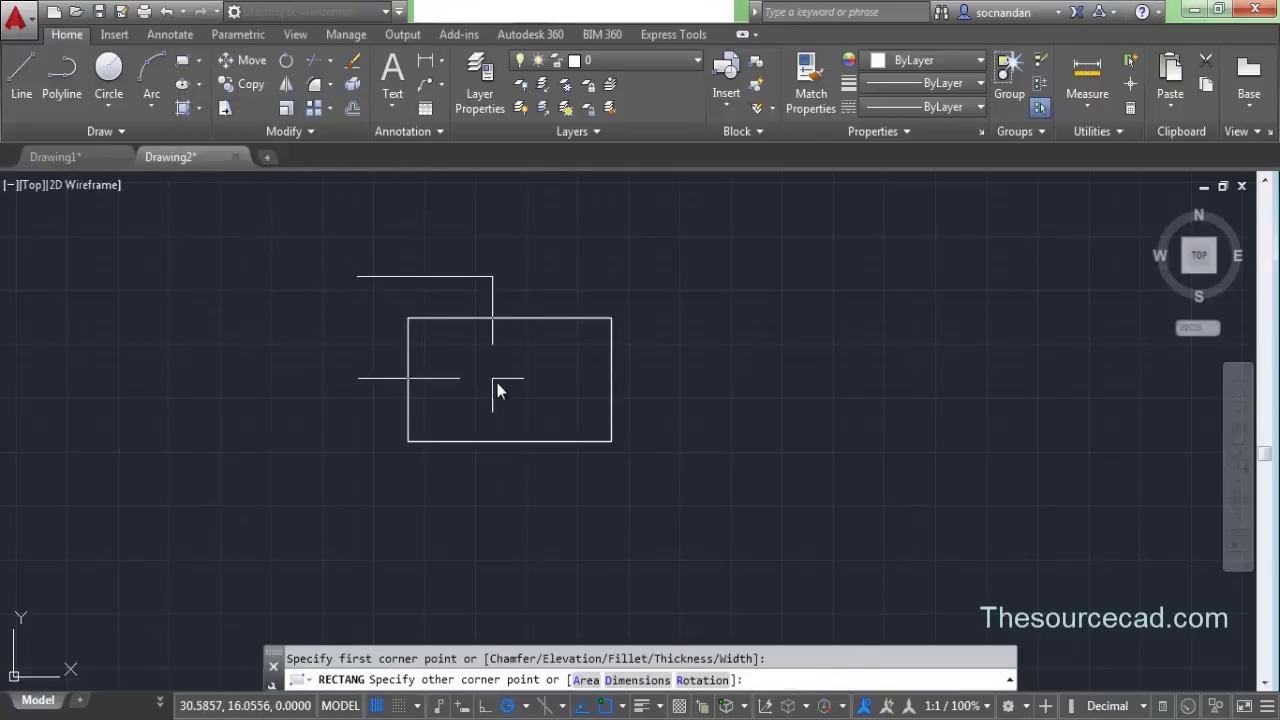
left_click(499, 382)
left_click(184, 88)
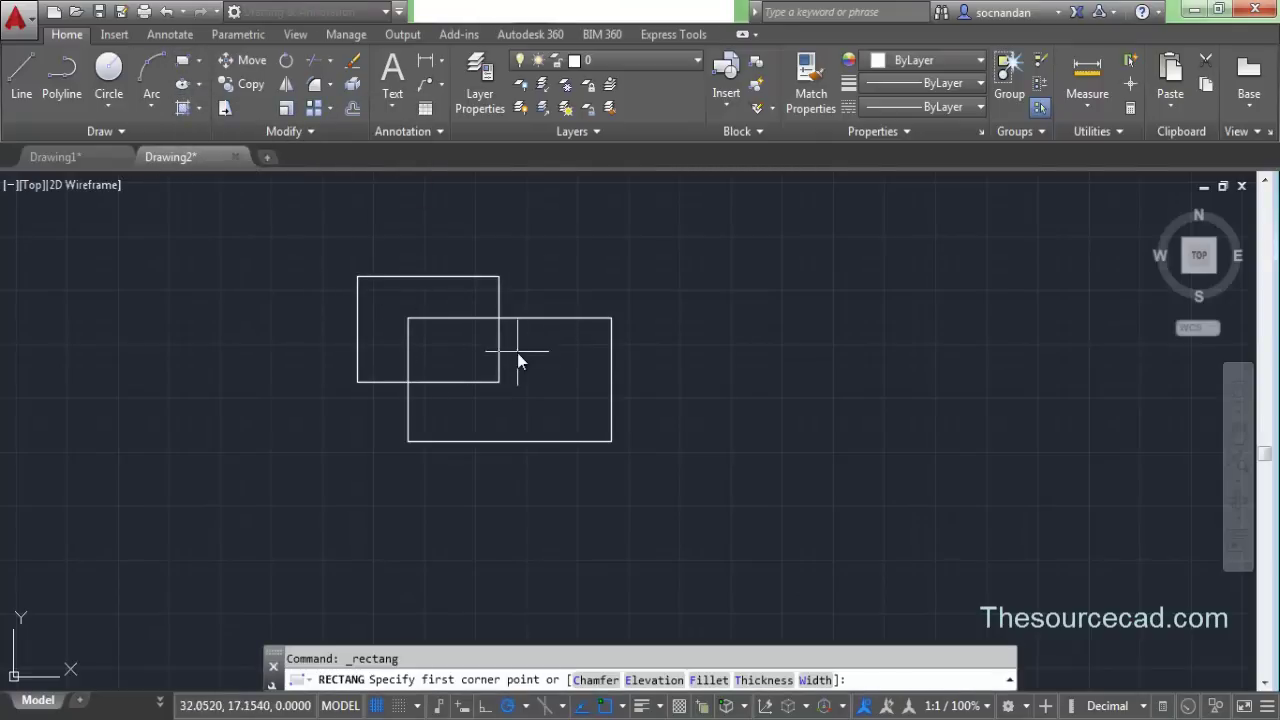
left_click(499, 382)
left_click(669, 488)
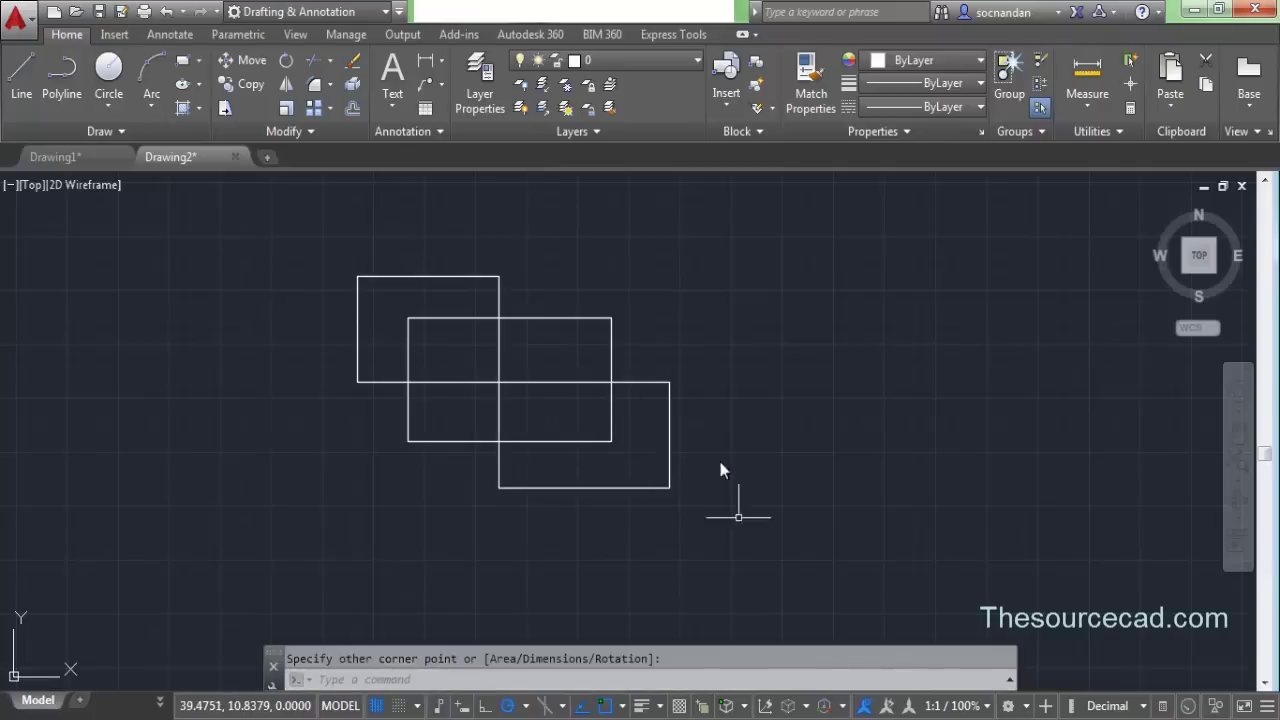
Begin a block definition named 123, using the lowest rectangle's lower-right corner as base point
middle_click_drag(574, 423, 627, 421)
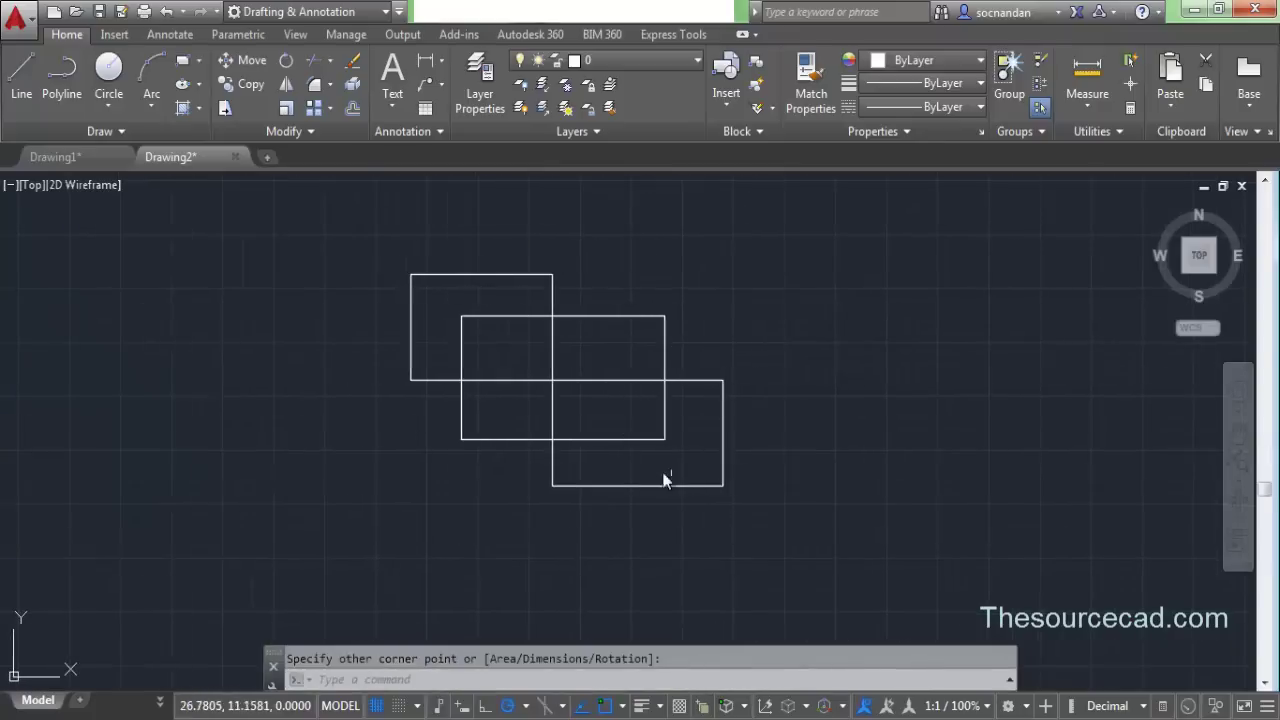
left_click(755, 66)
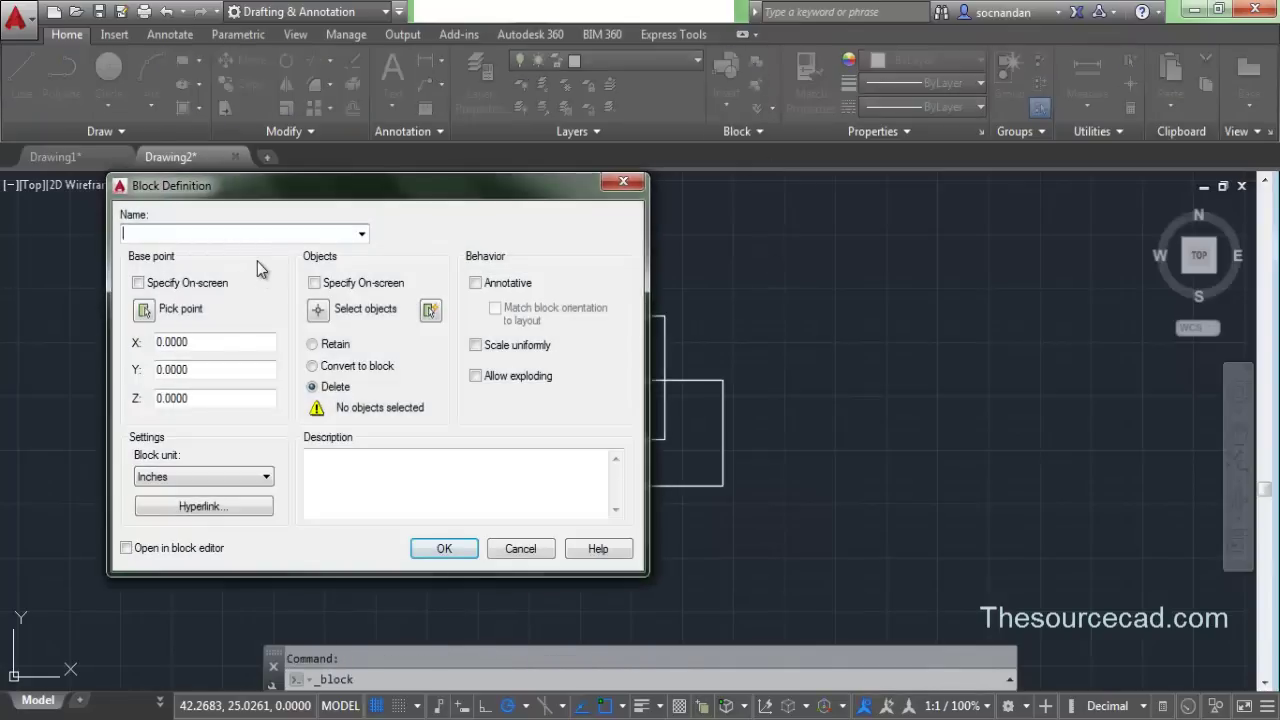
type("123")
left_click(143, 310)
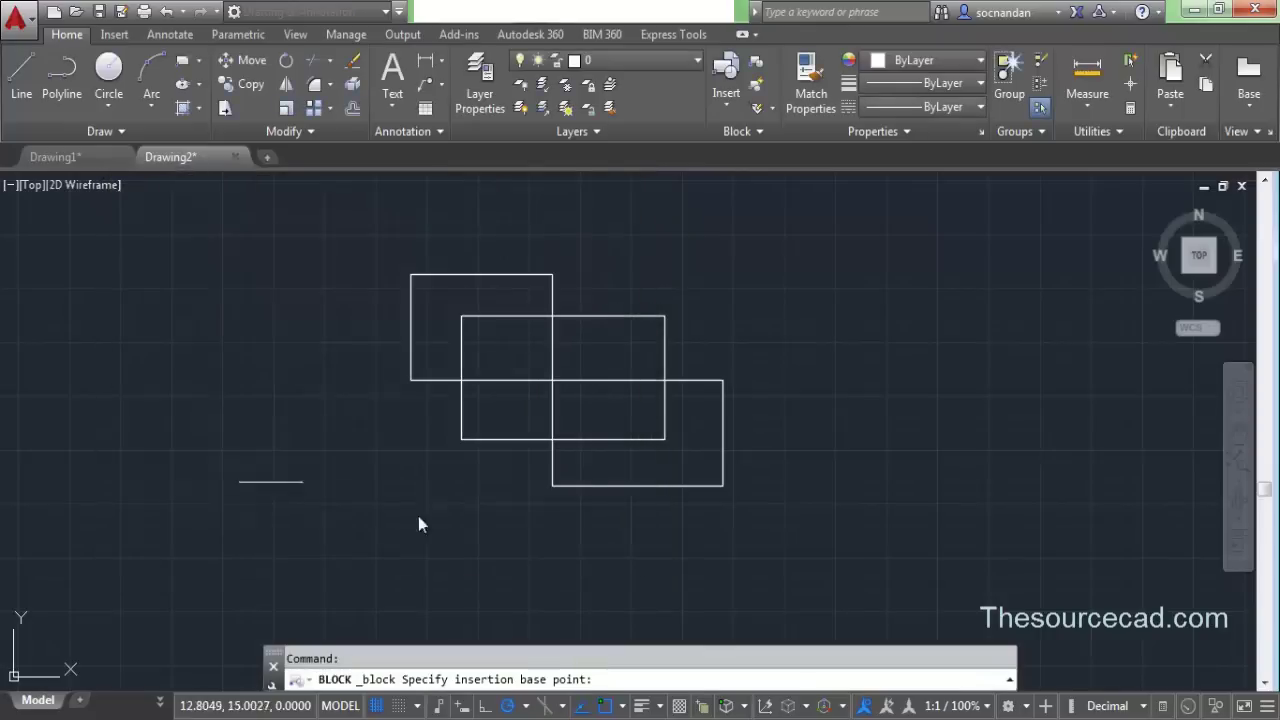
left_click(723, 487)
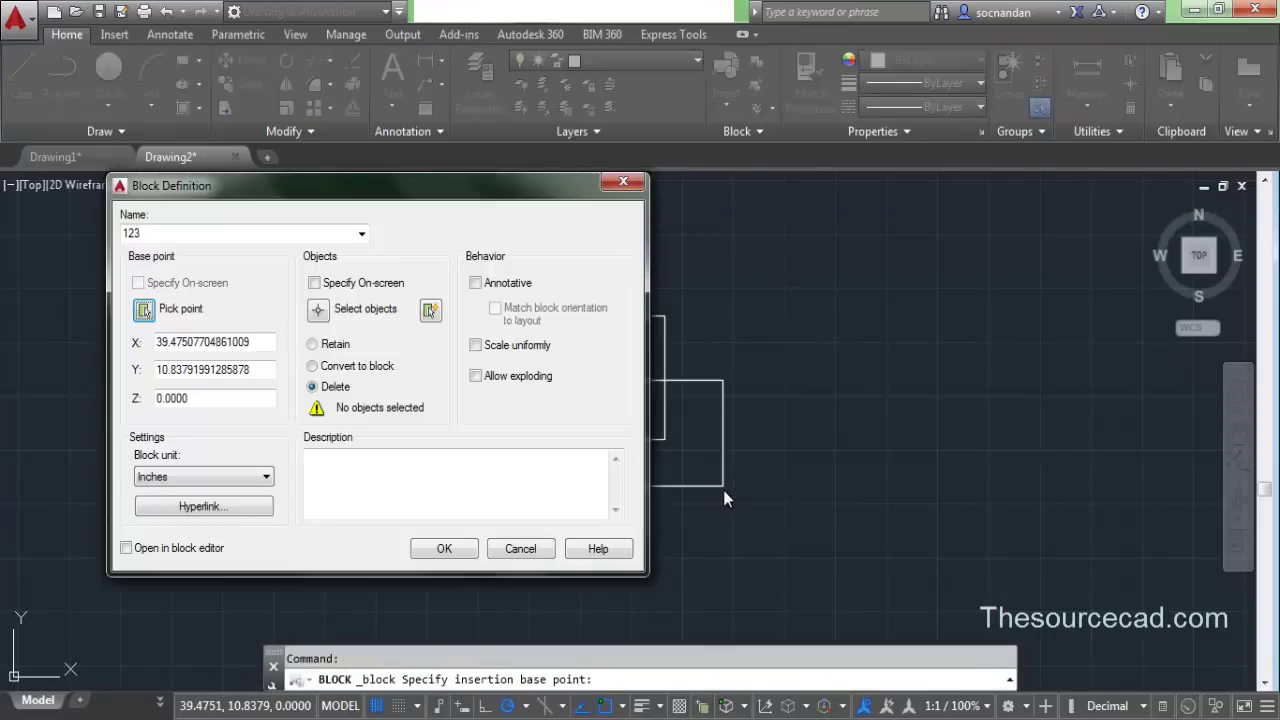
Create block 123 from the three rectangles with Convert to block, Scale uniformly and Allow exploding enabled
left_click(318, 310)
left_click(682, 459)
left_click(505, 354)
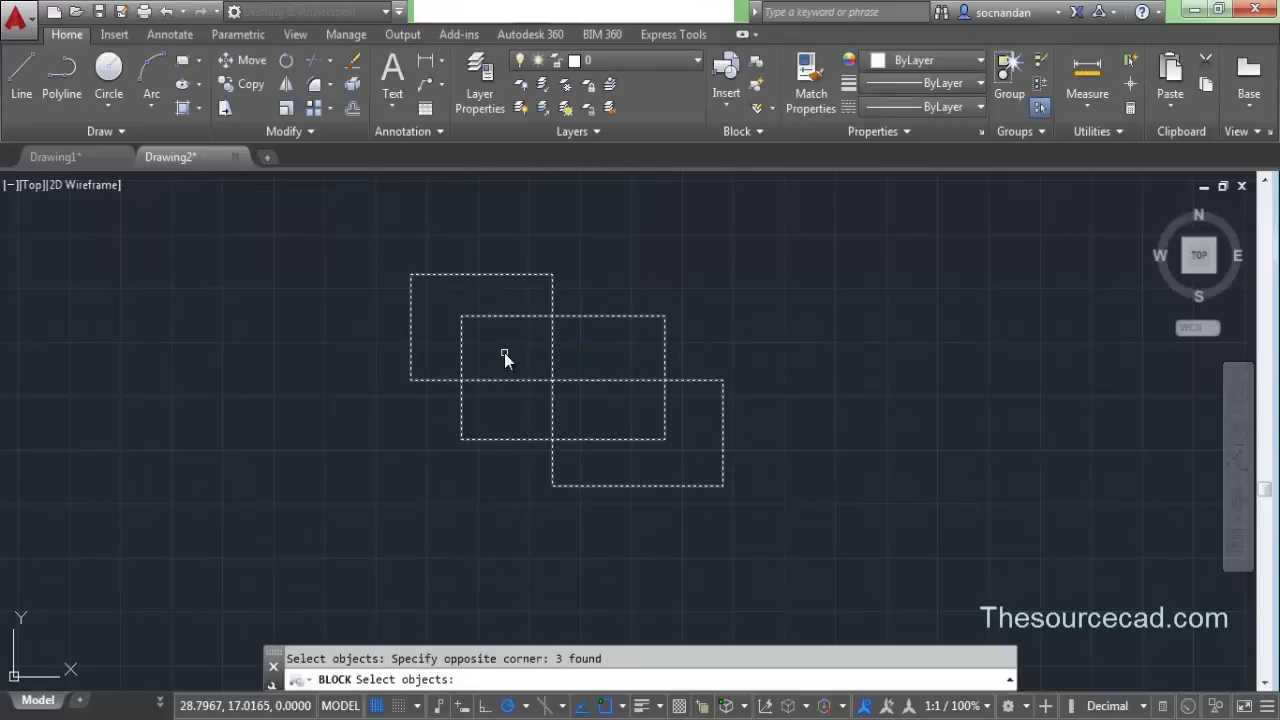
key("Return")
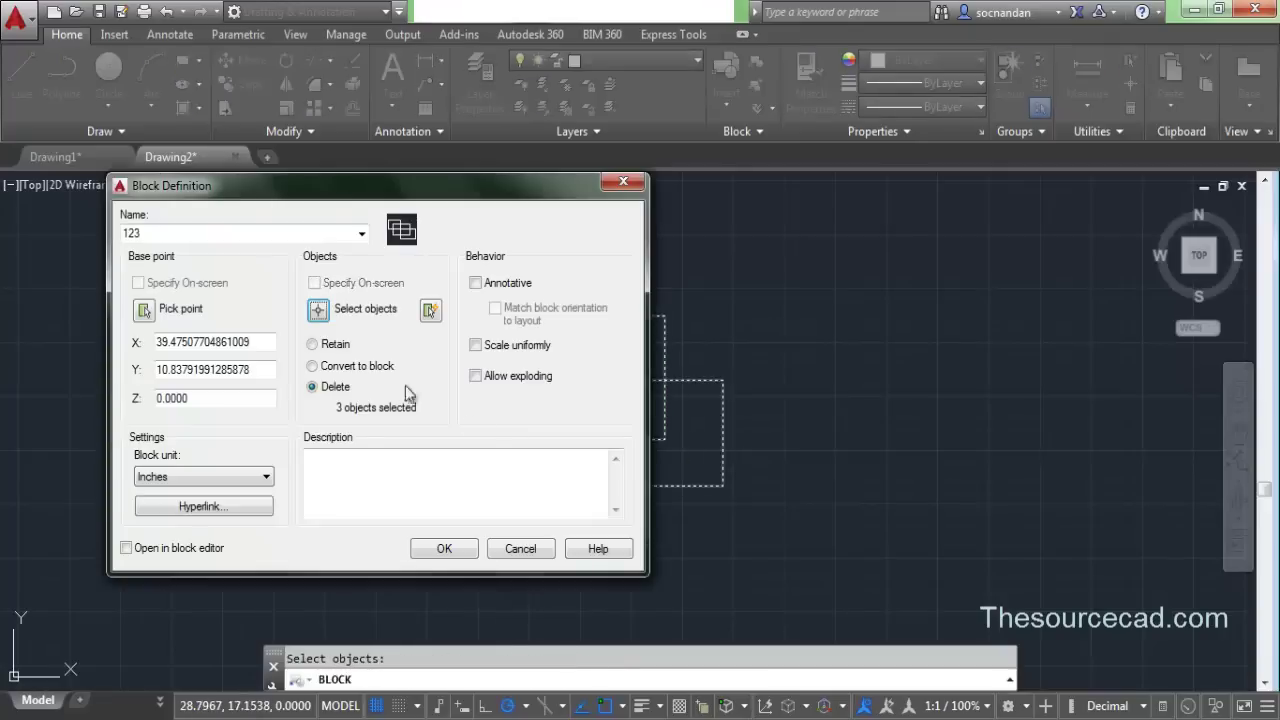
left_click(327, 370)
left_click_drag(400, 186, 144, 246)
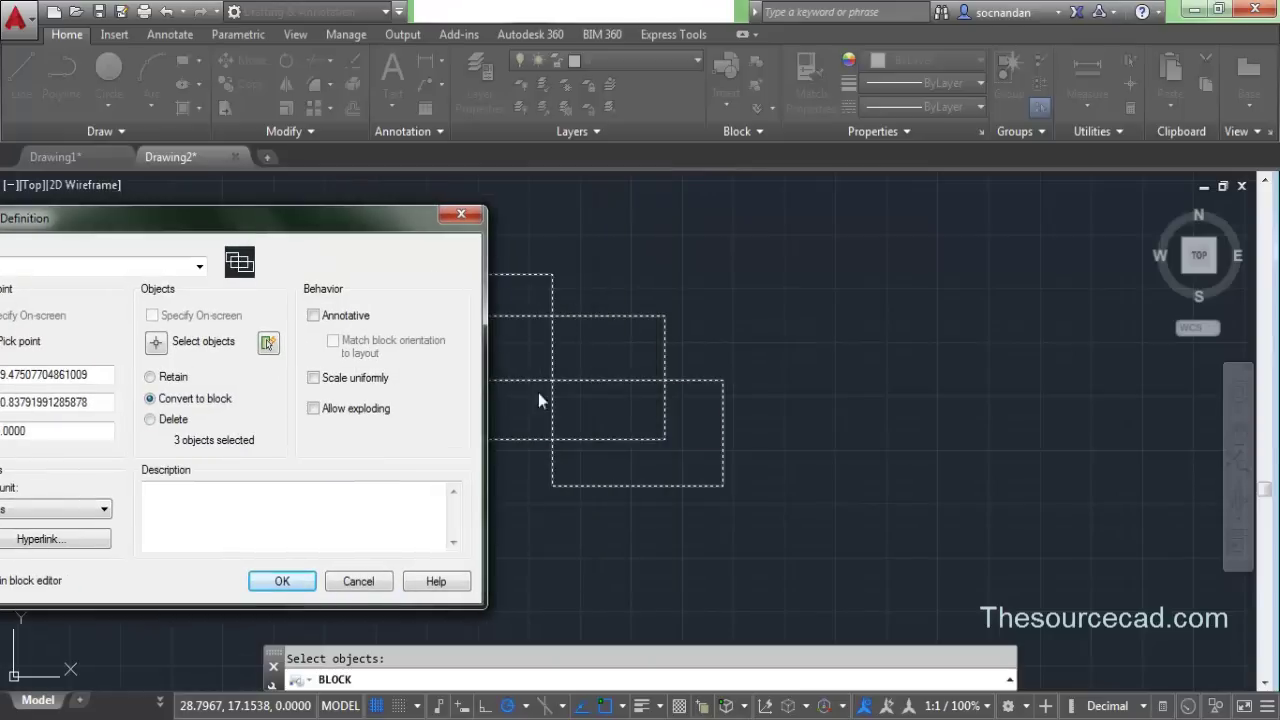
left_click_drag(240, 232, 975, 157)
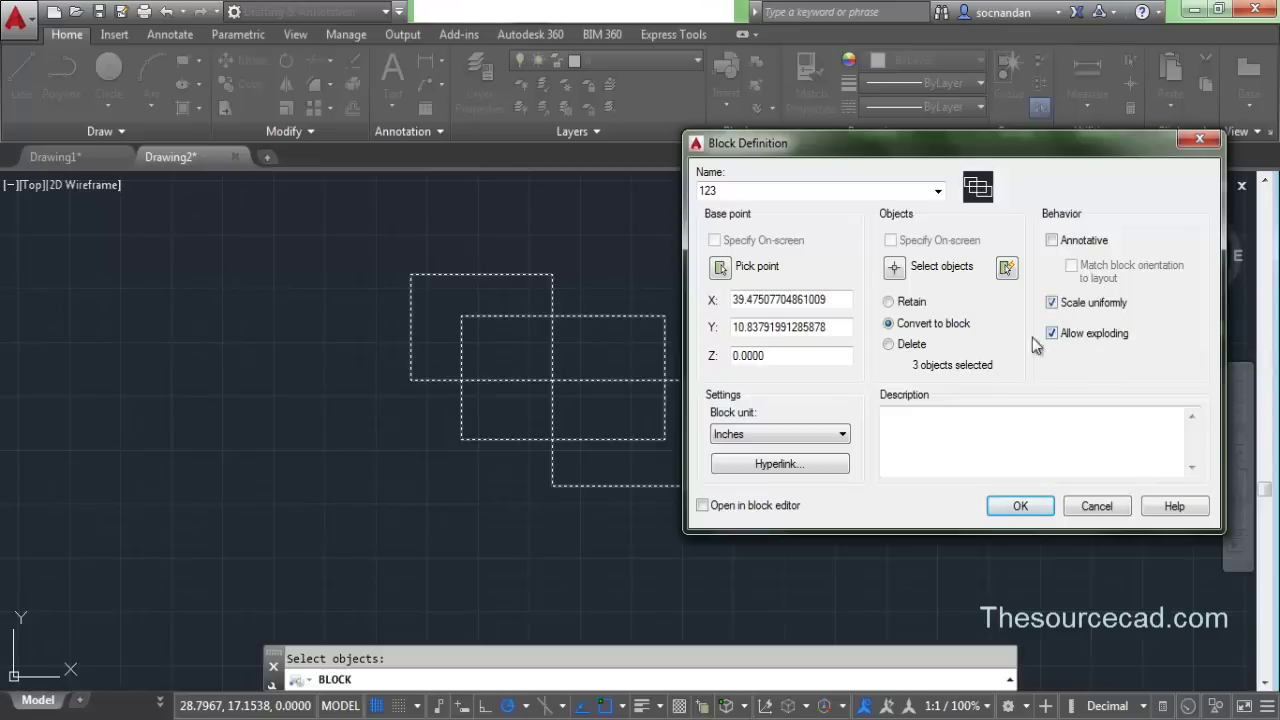
left_click(1017, 508)
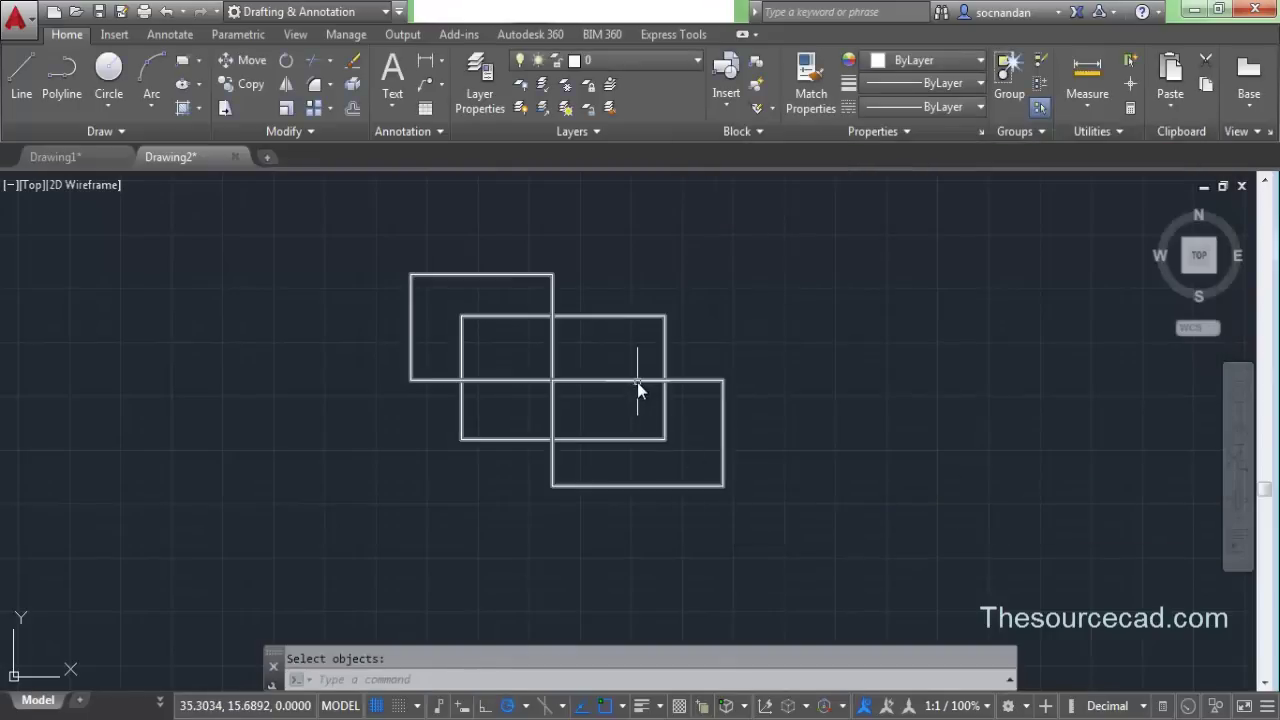
Check that block 123 is available for insertion, and erase its three-rectangle instance from the drawing
left_click(733, 108)
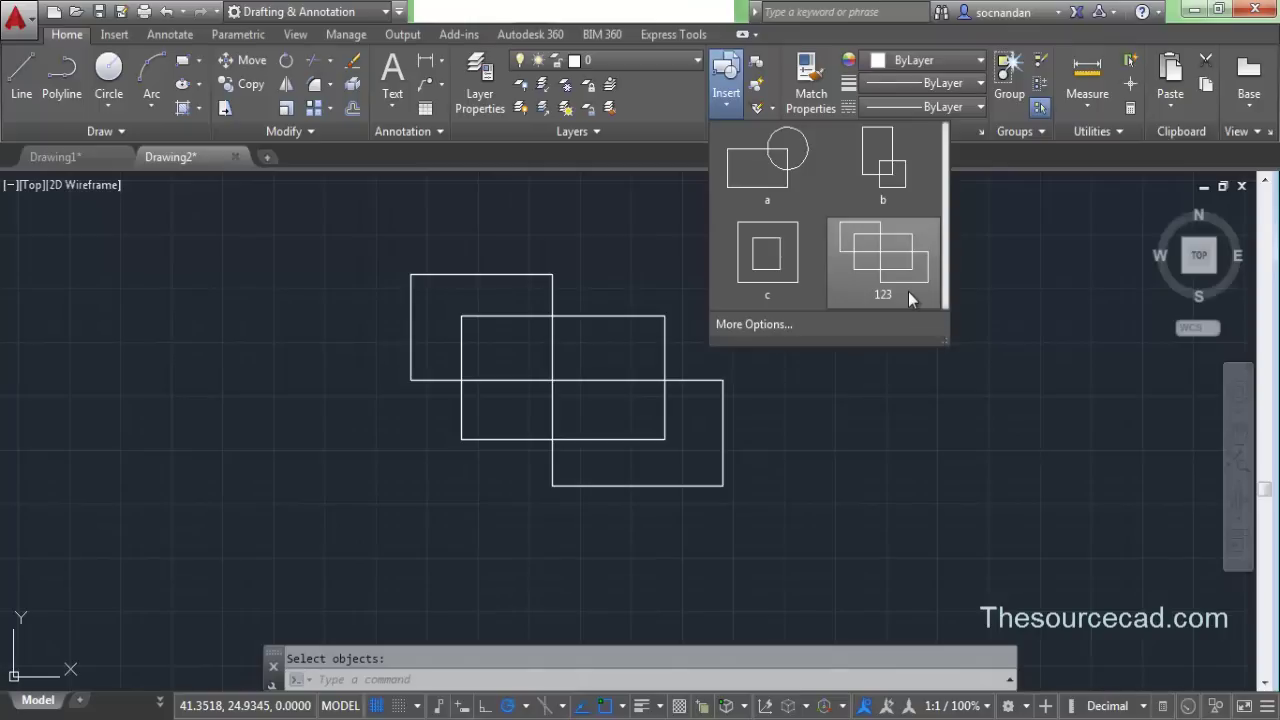
left_click(690, 417)
left_click(464, 292)
right_click(464, 292)
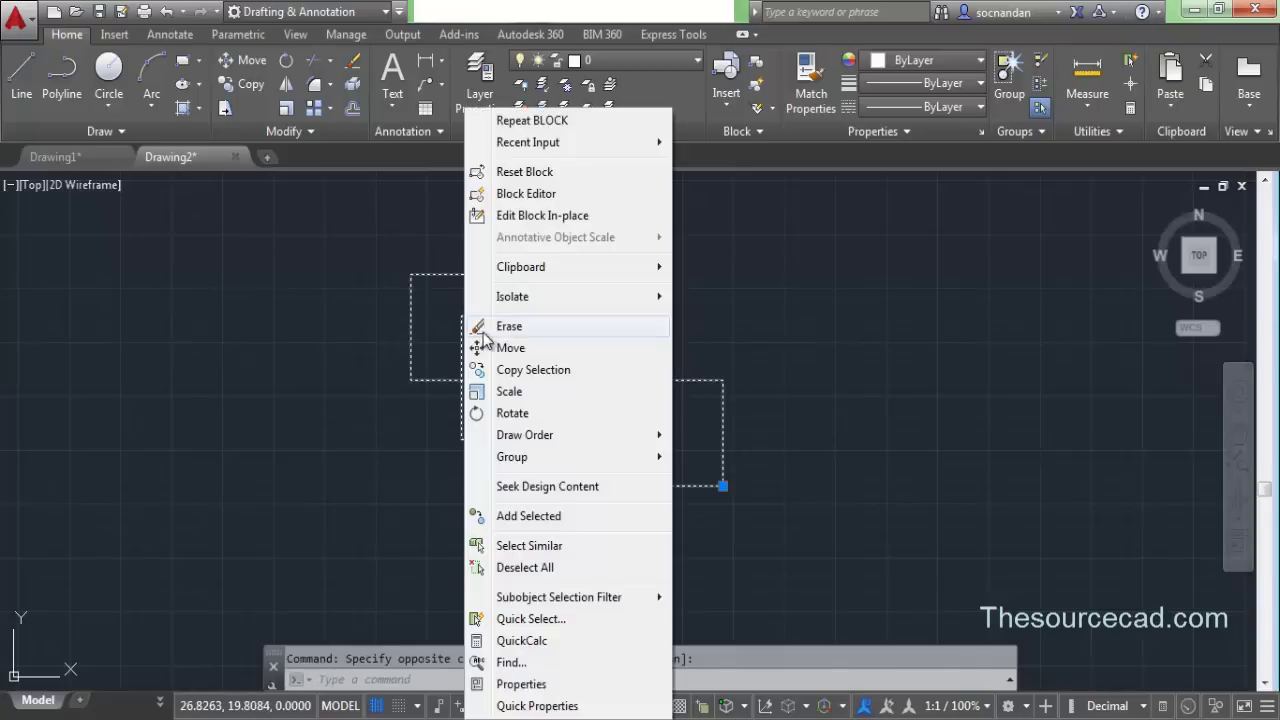
left_click(496, 327)
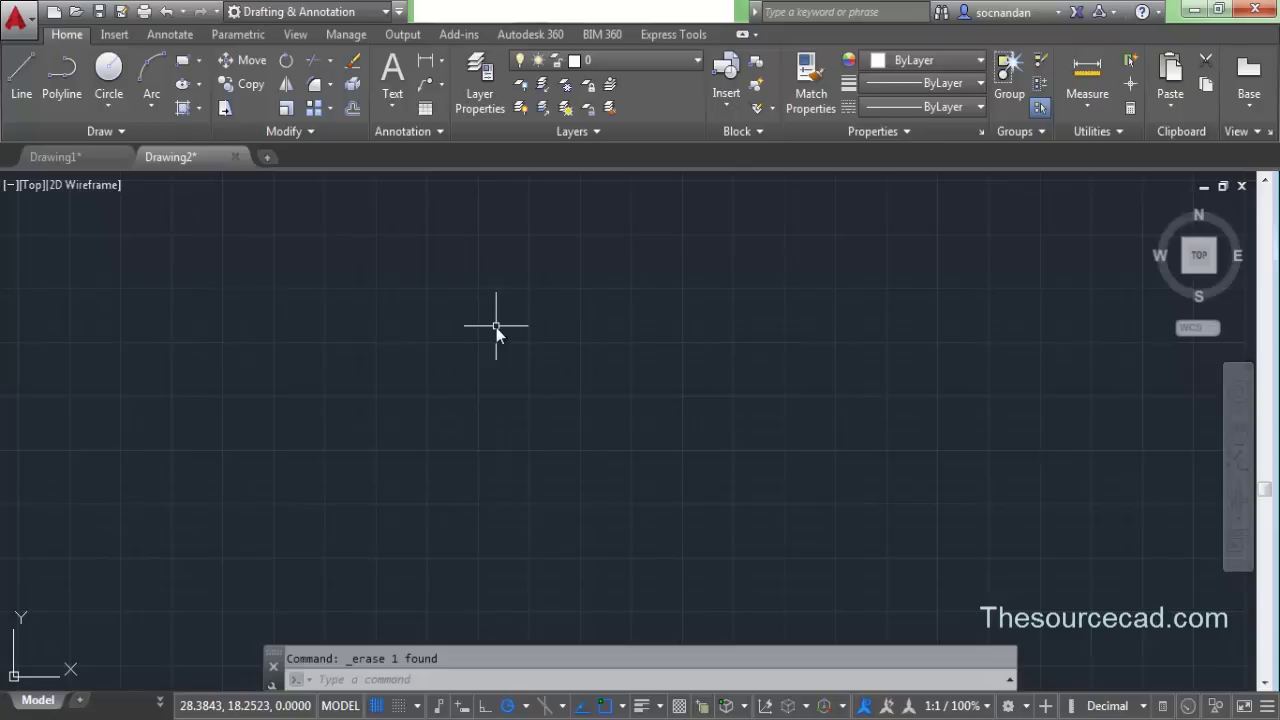
Insert block a at scale 1 and rotation angle 0, specifying its insertion point on-screen left of the drawing area's centre
left_click(726, 100)
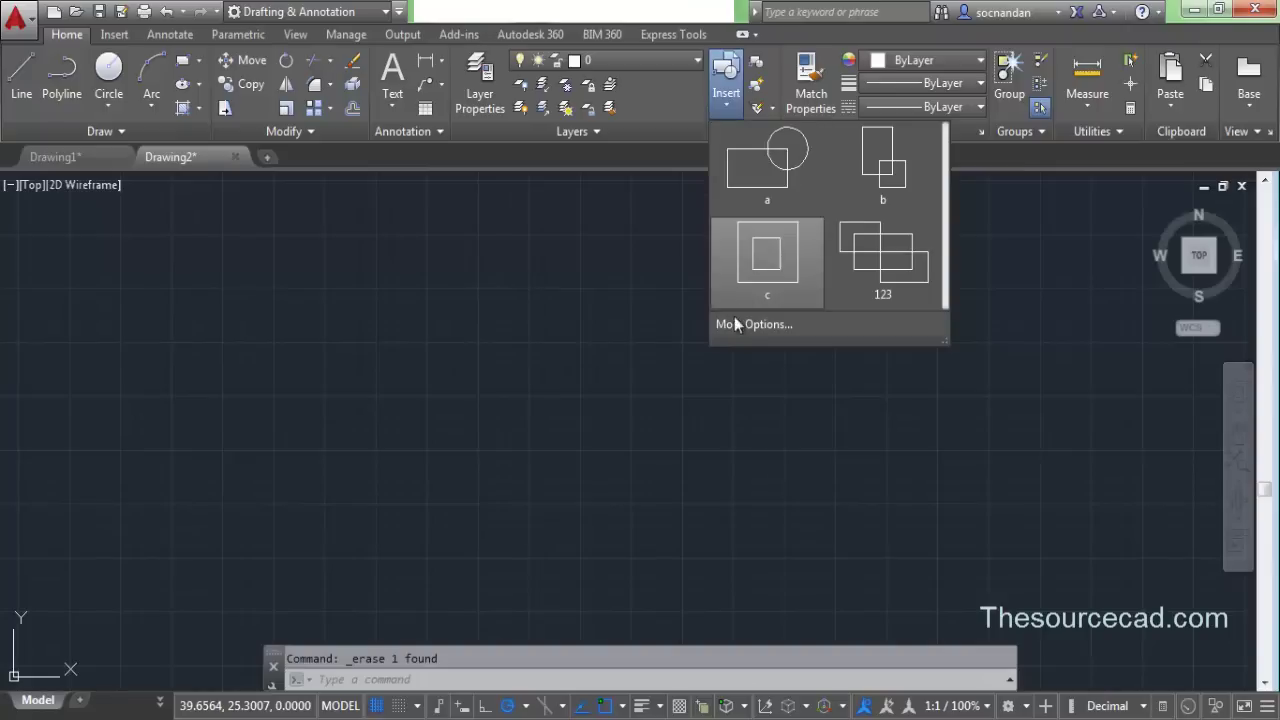
left_click(787, 324)
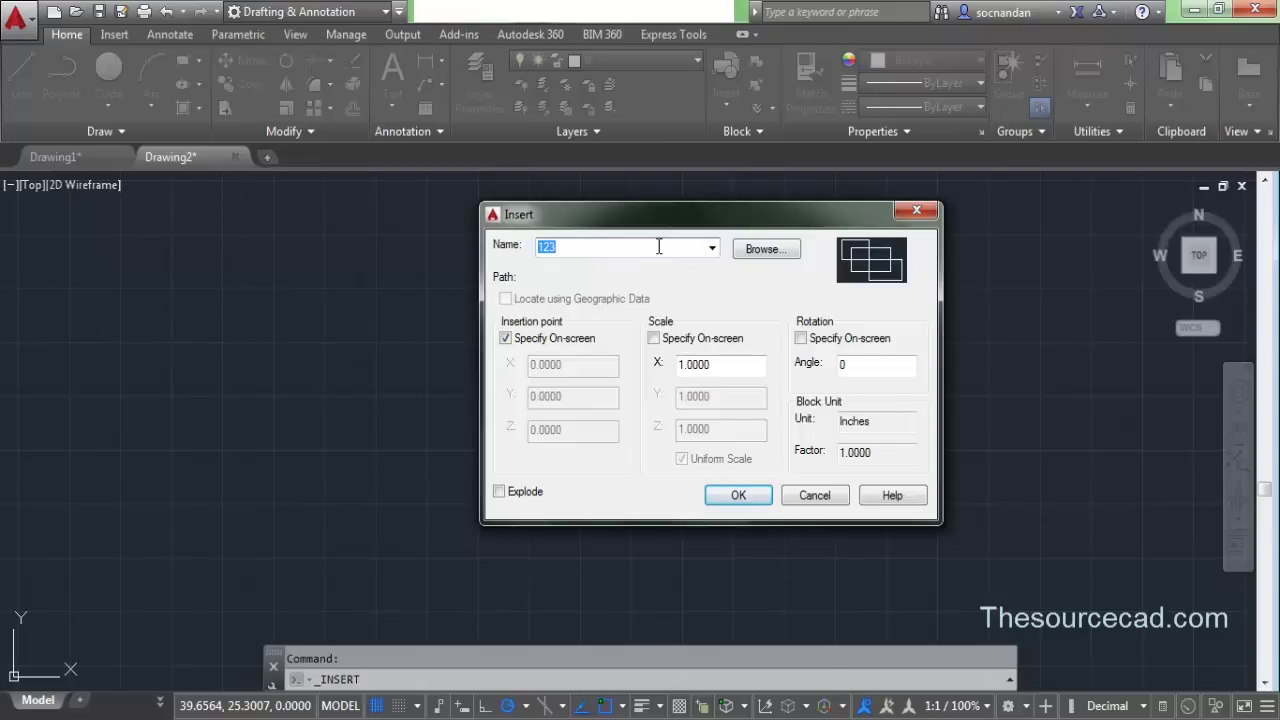
left_click(712, 247)
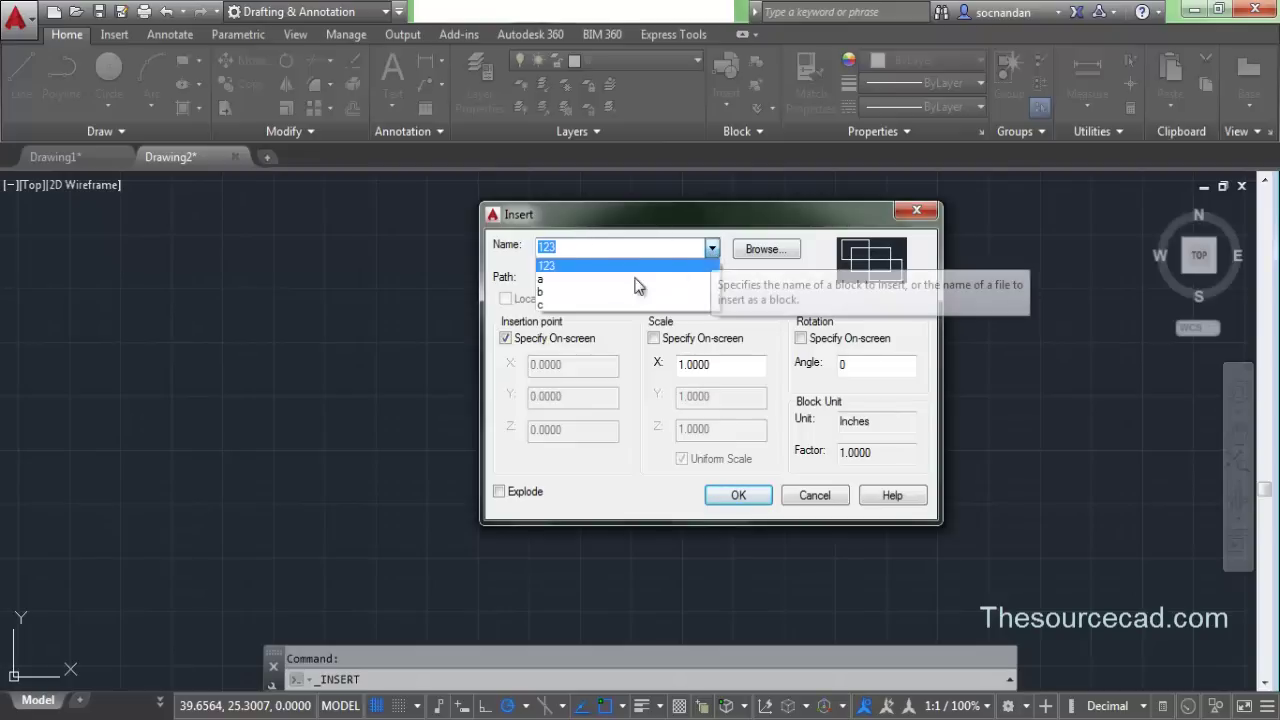
left_click(556, 281)
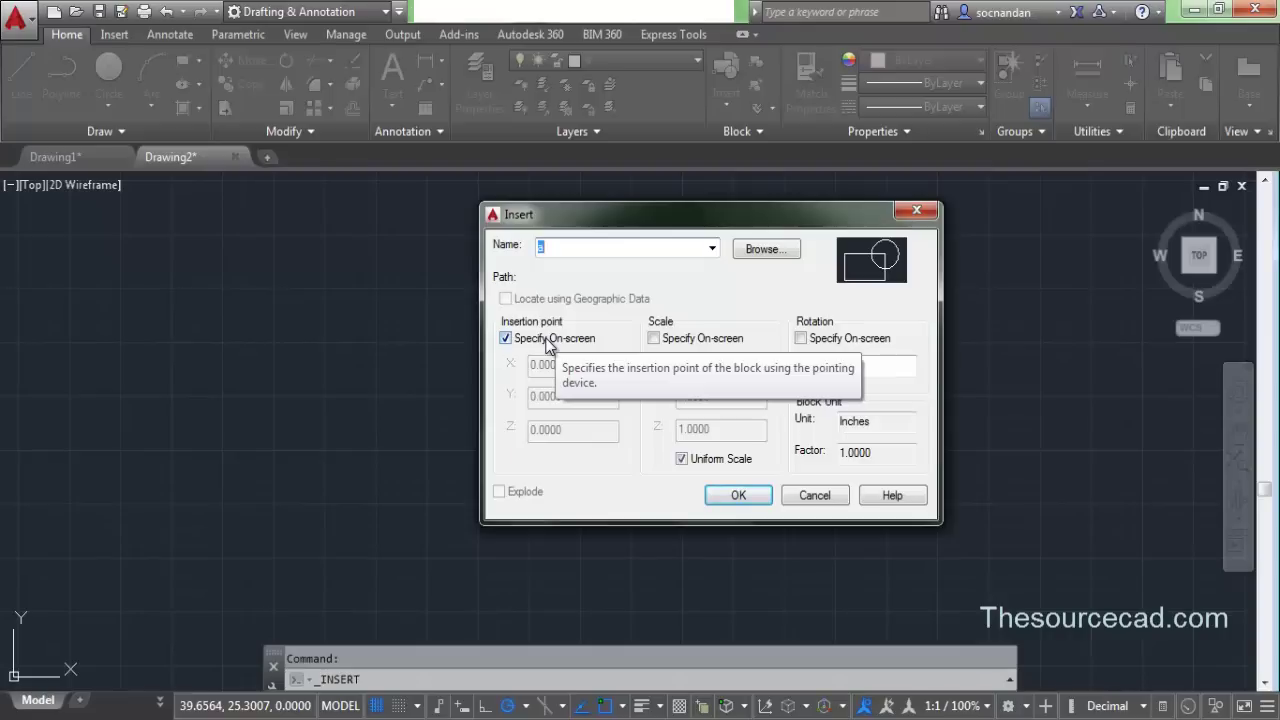
left_click(506, 339)
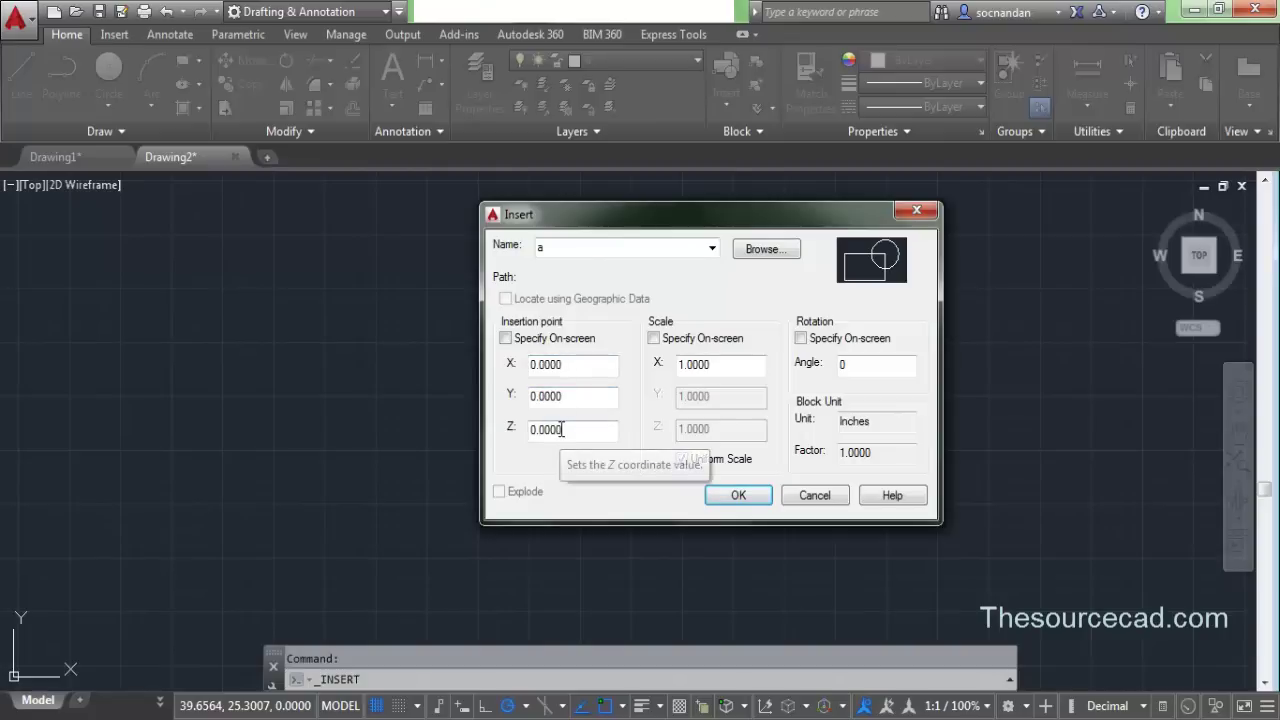
left_click(513, 340)
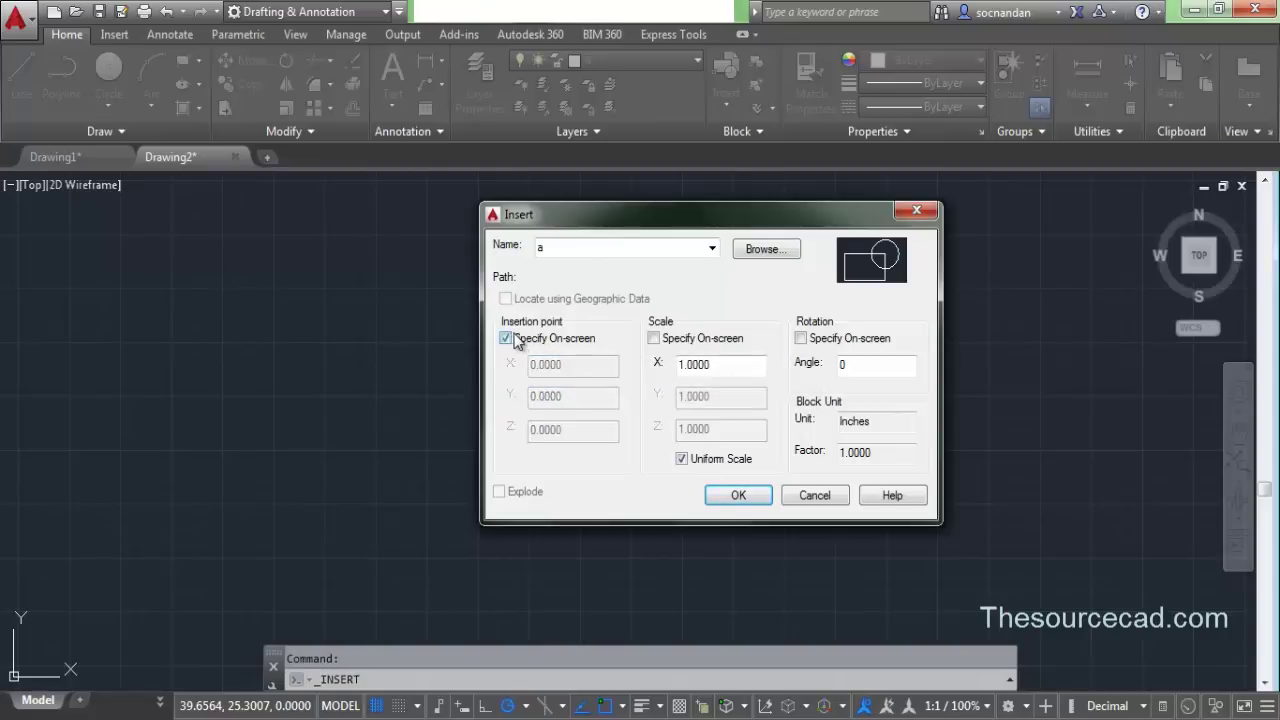
left_click_drag(655, 218, 443, 246)
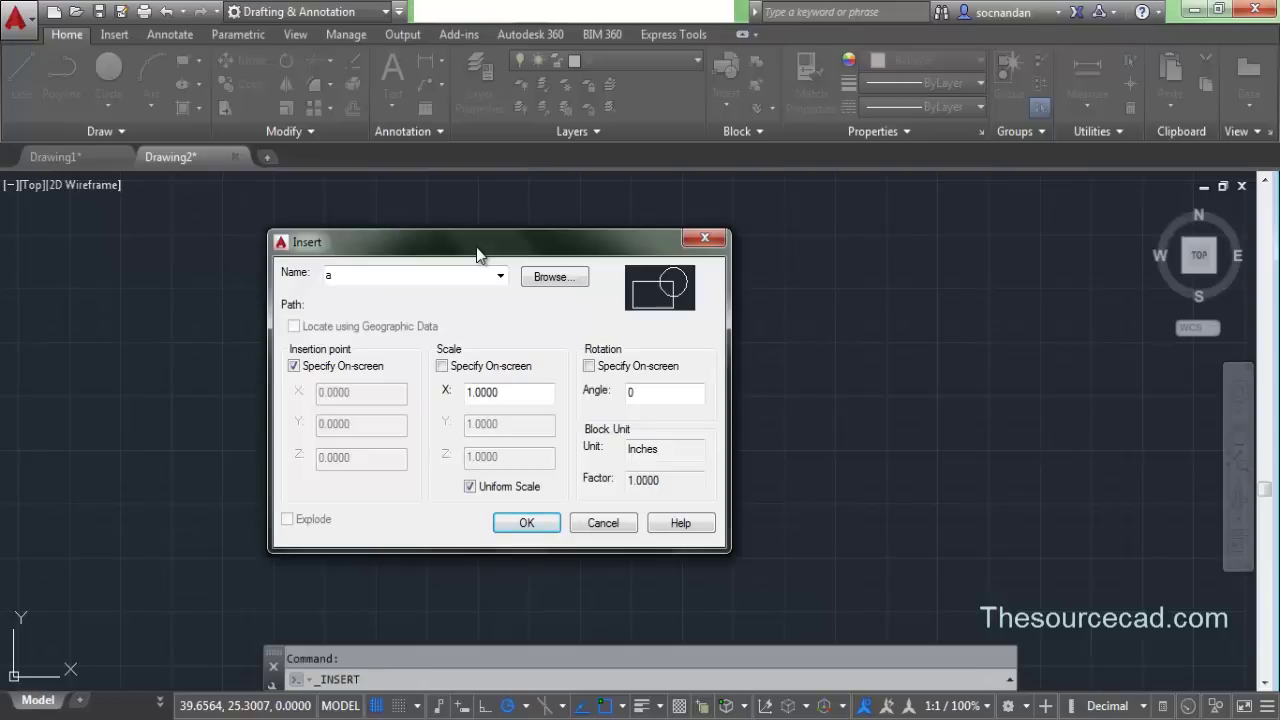
left_click(527, 522)
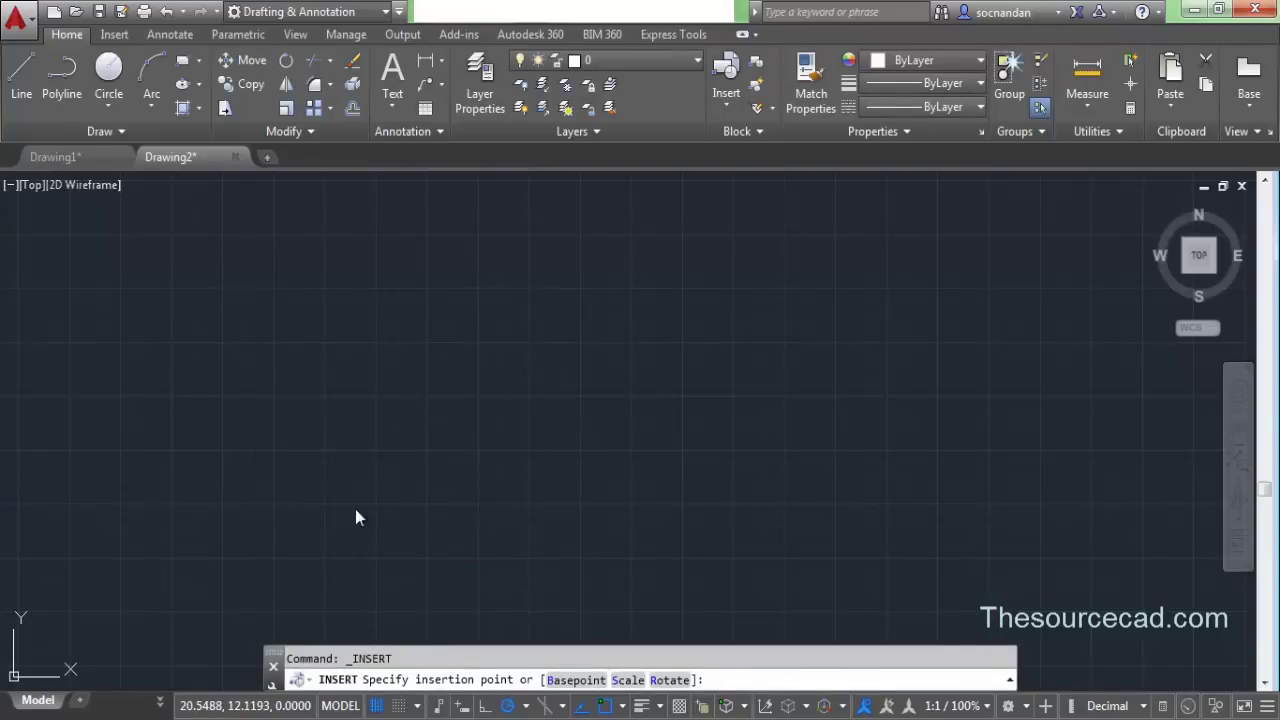
Insert a second copy of block a to the right of the first, with Uniform Scale off, X scale 2 and Y scale 1
left_click(726, 108)
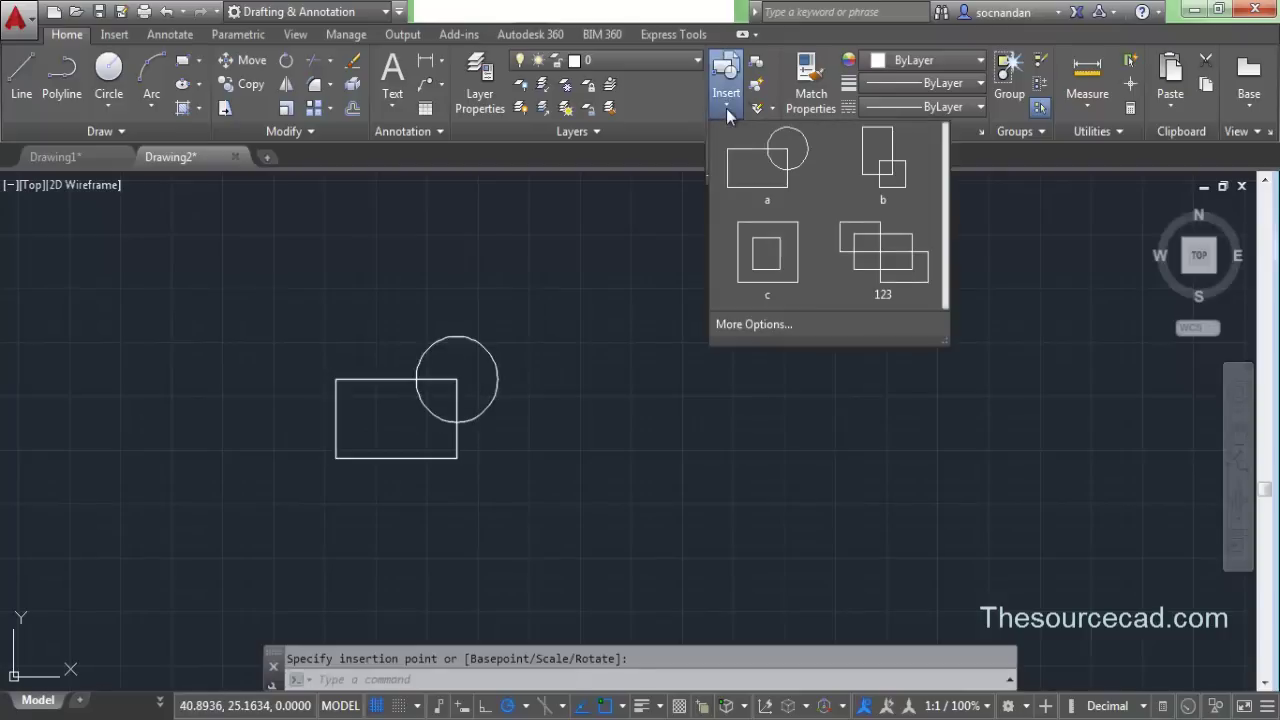
left_click(763, 324)
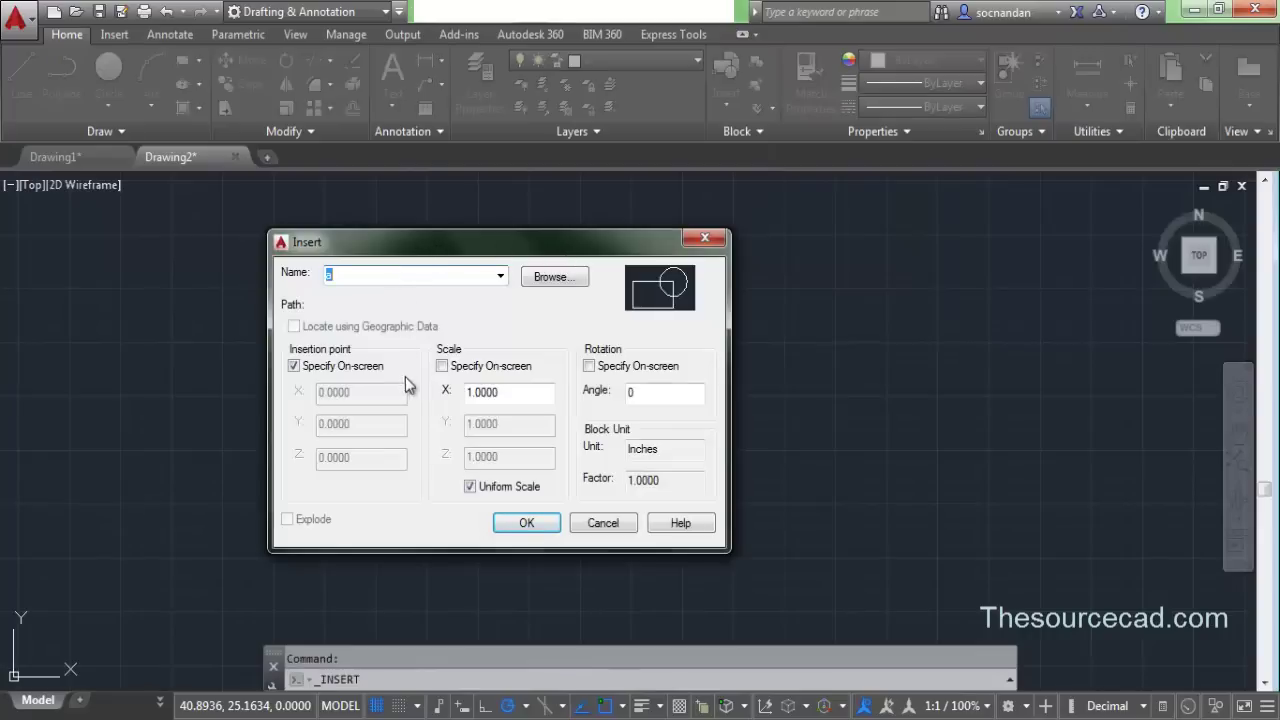
left_click_drag(503, 396, 466, 400)
type("2")
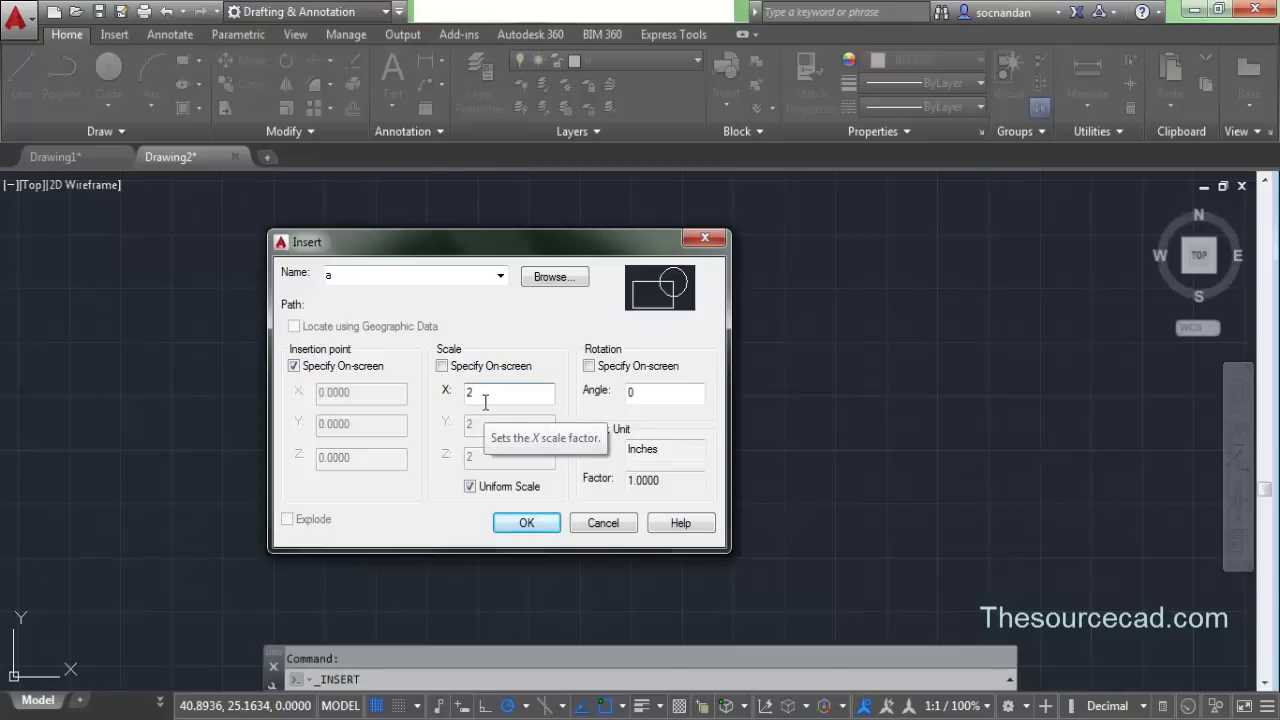
left_click(470, 487)
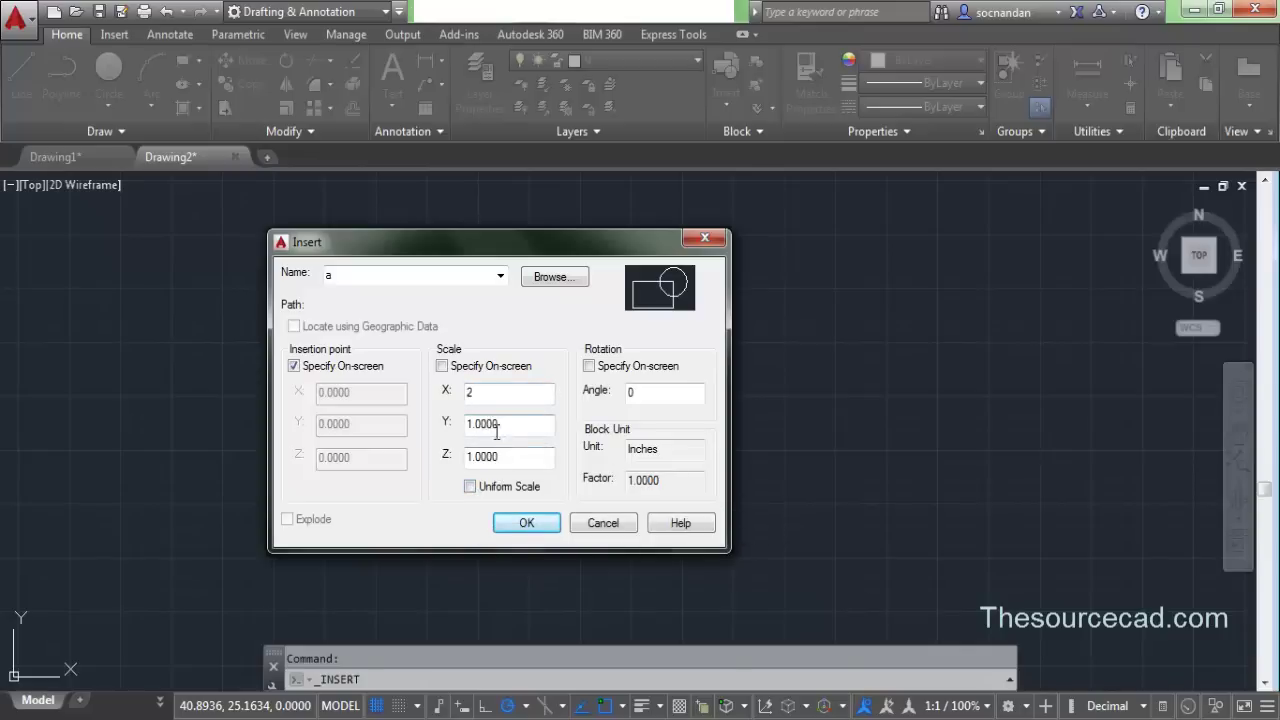
left_click_drag(471, 246, 603, 242)
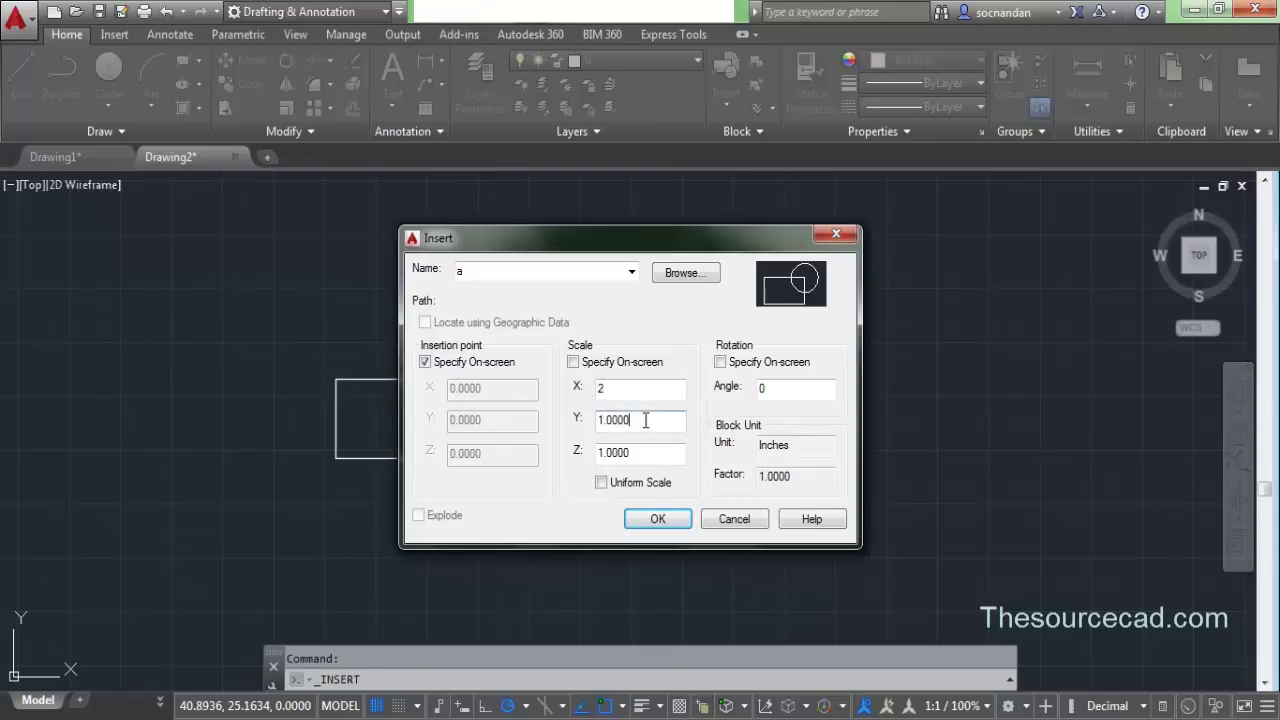
left_click_drag(648, 420, 605, 420)
type("1")
left_click(630, 388)
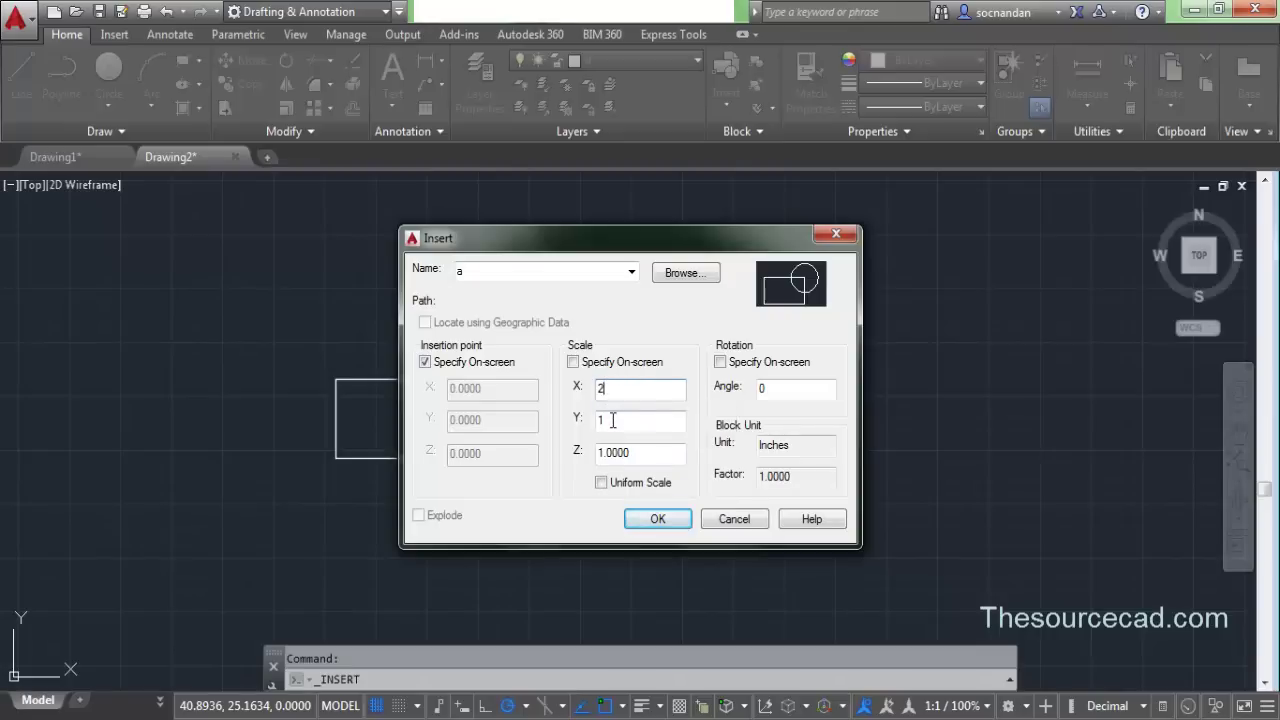
left_click(658, 519)
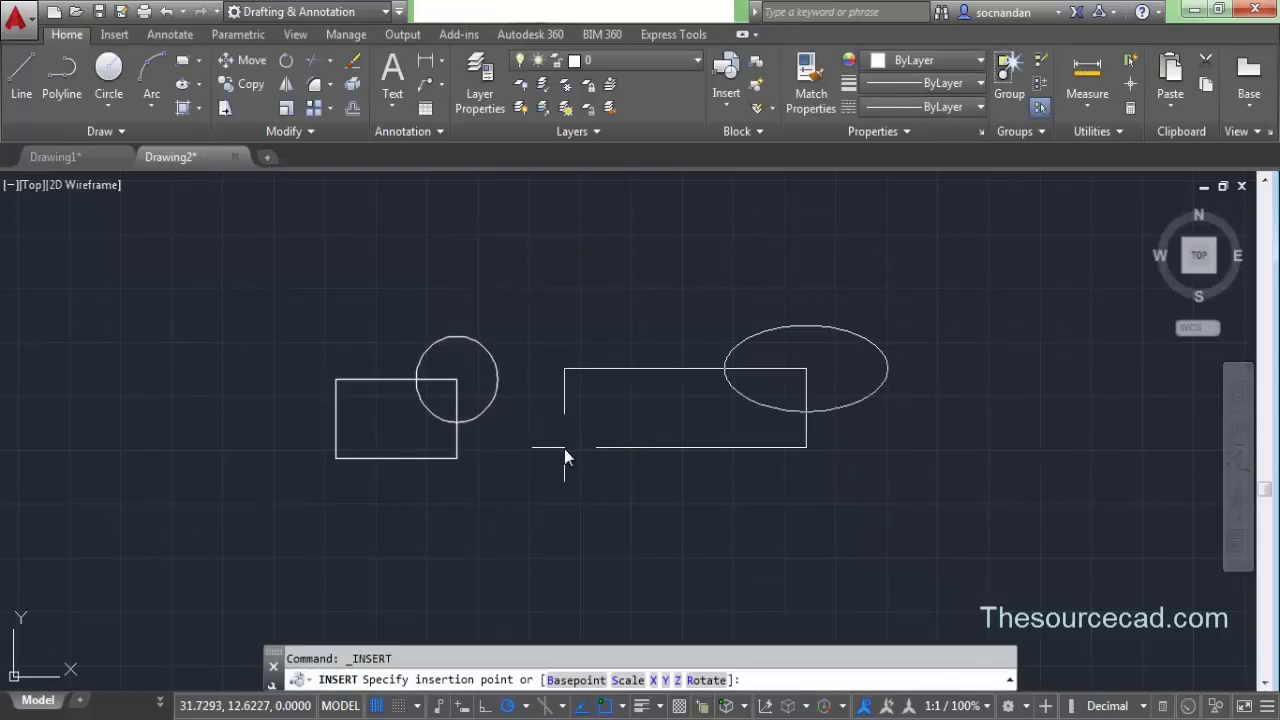
left_click(564, 448)
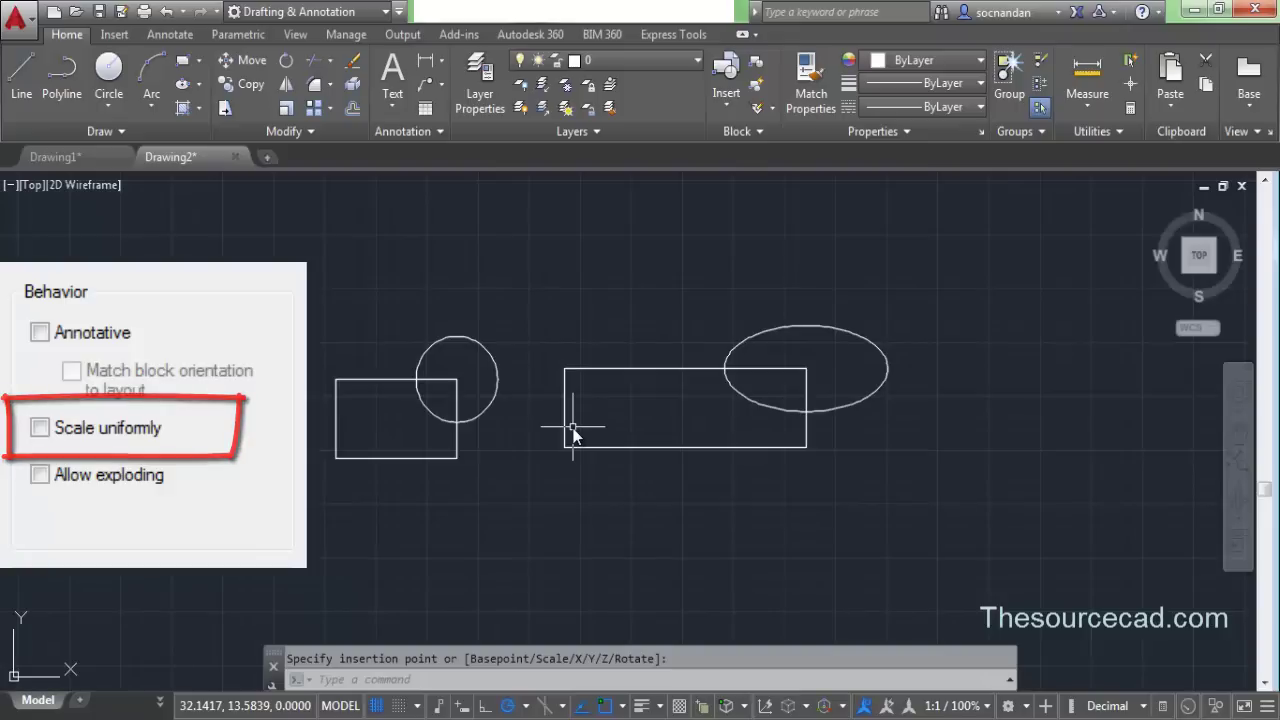
Insert block 123 at its original size, below and to the right of the two copies of block a
middle_click_drag(632, 423, 644, 336)
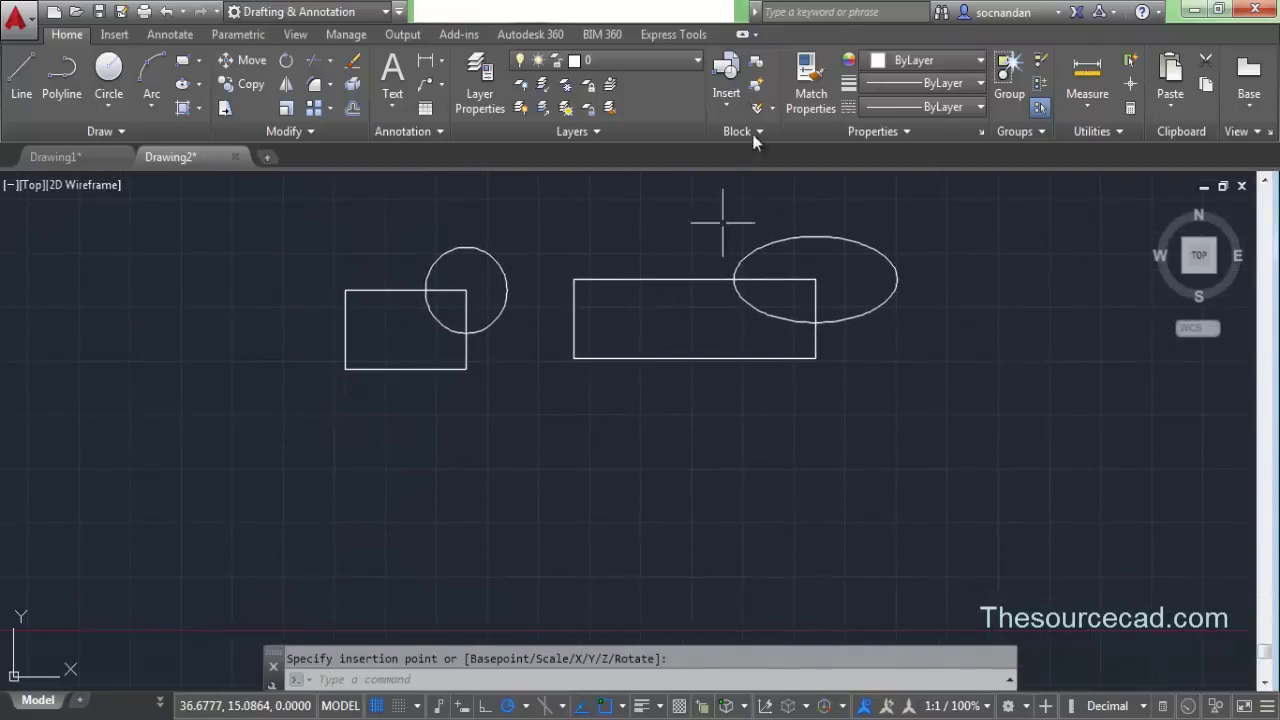
left_click(727, 100)
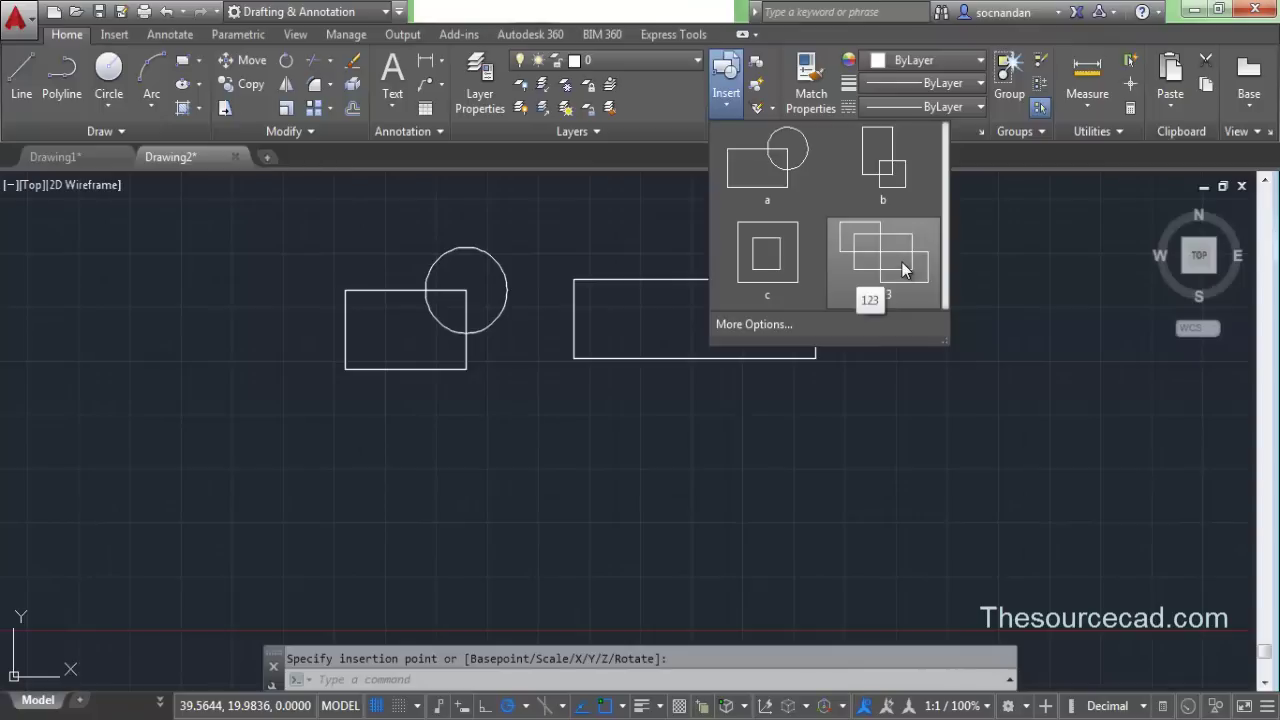
left_click(903, 268)
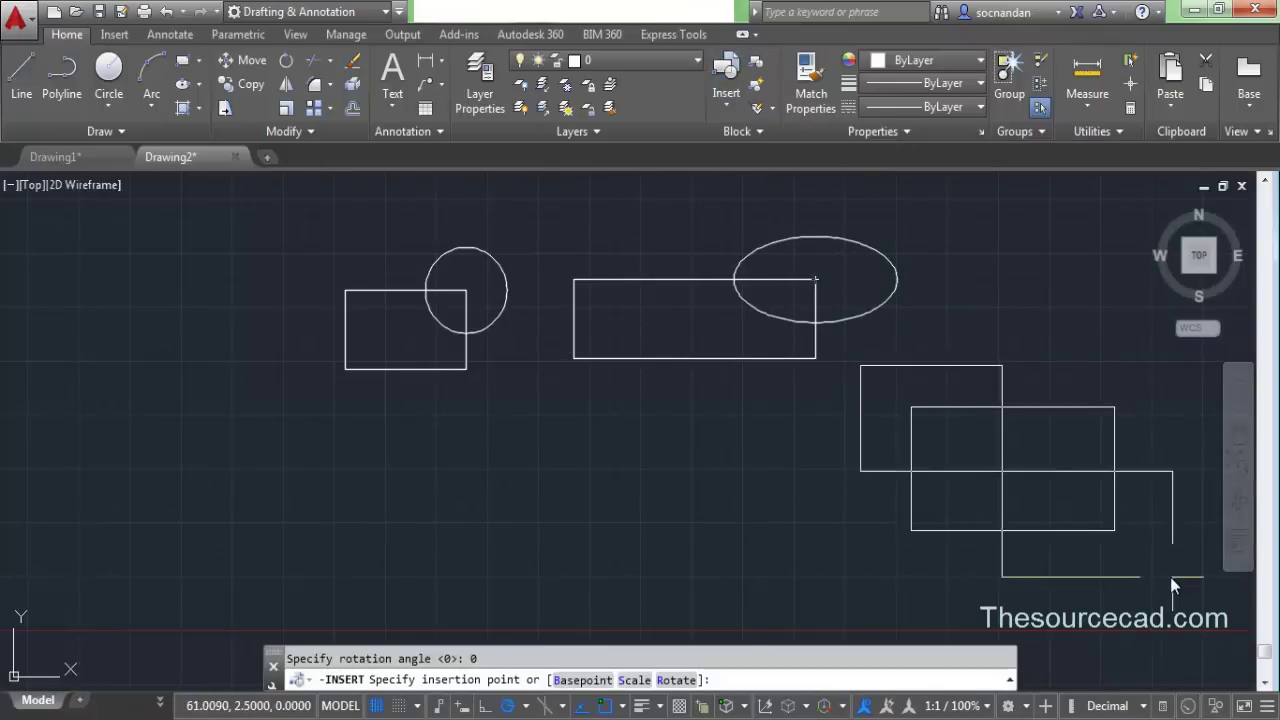
left_click(1170, 577)
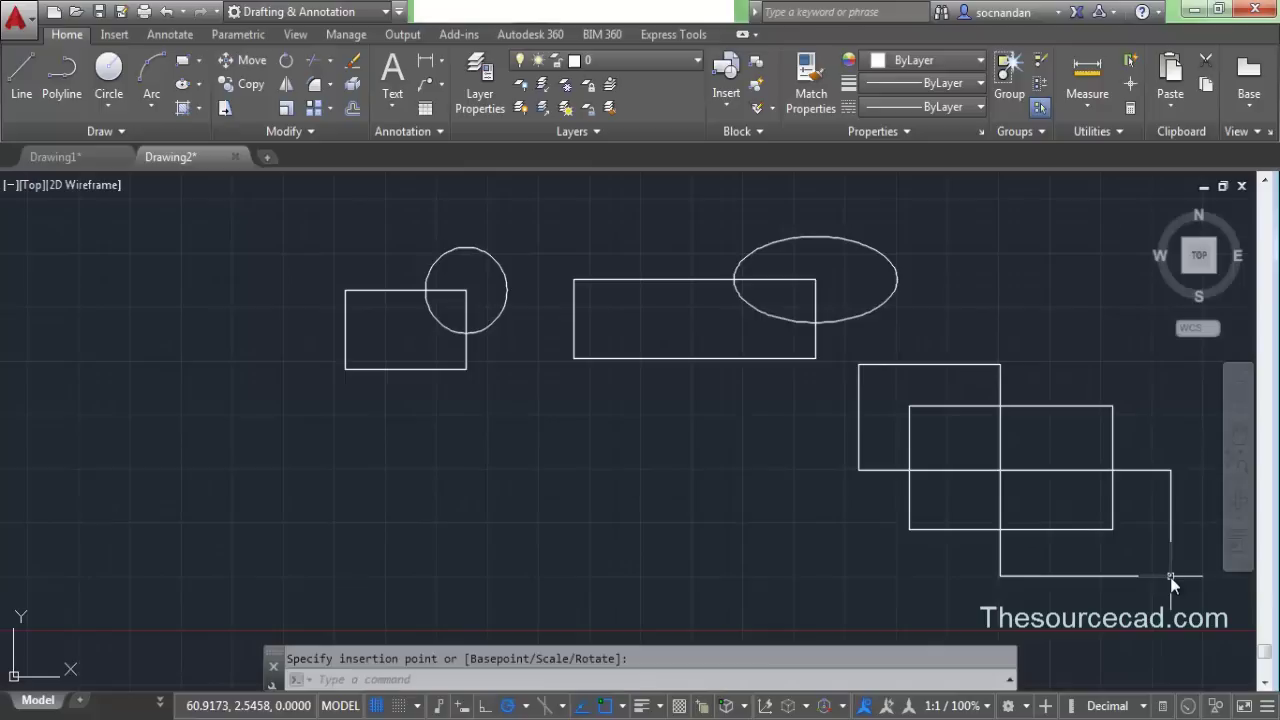
Insert another copy of block 123 with uniform scale 2, placing its base point below the stretched copy of block a
left_click(720, 112)
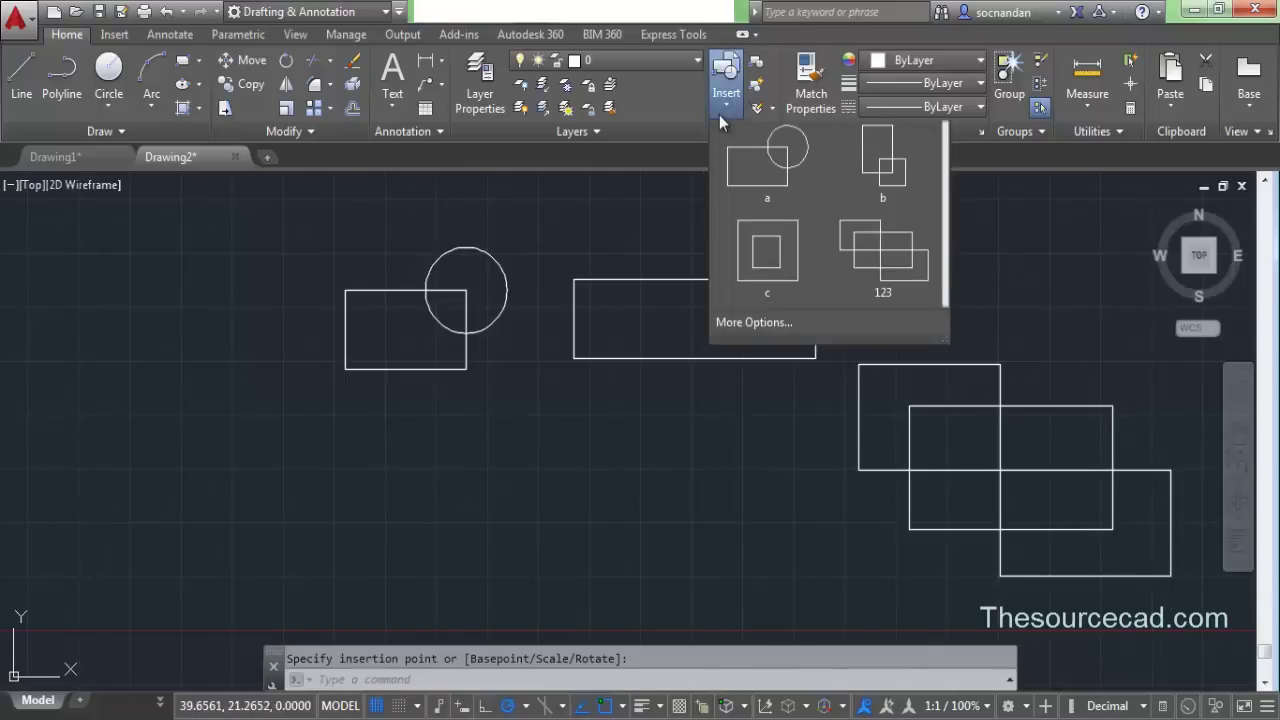
left_click(771, 323)
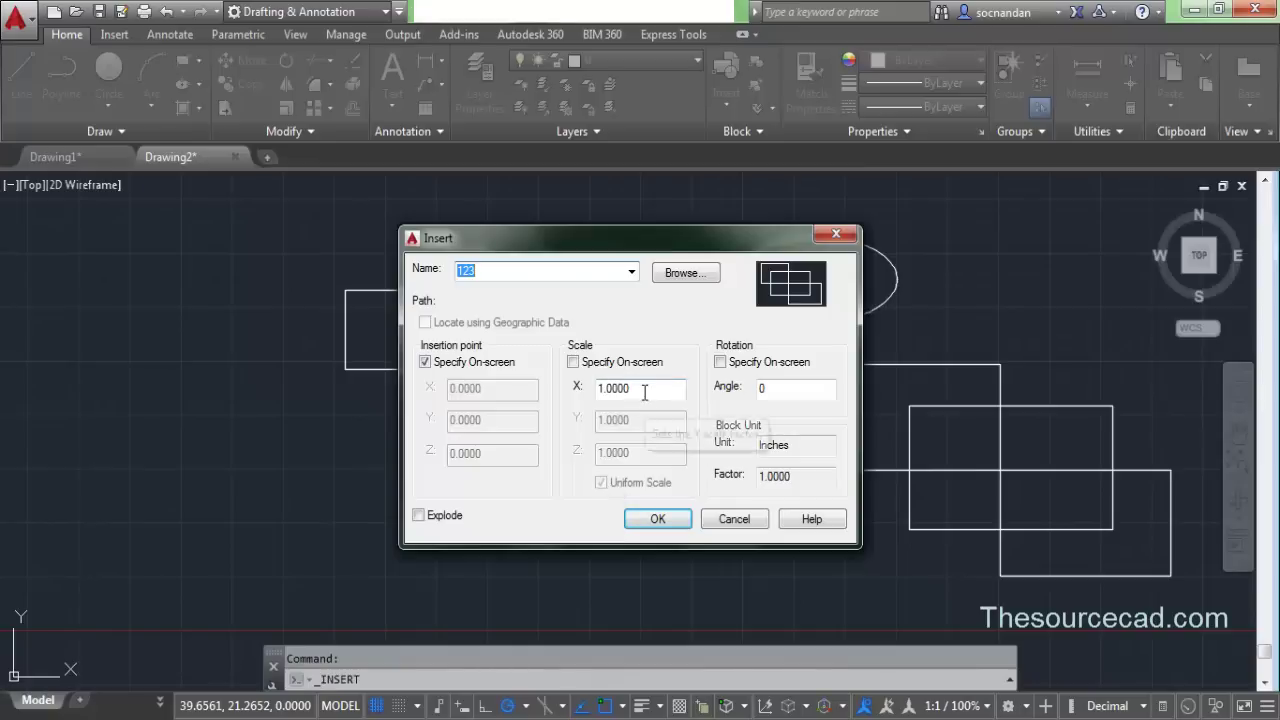
left_click_drag(684, 389, 578, 395)
type("2")
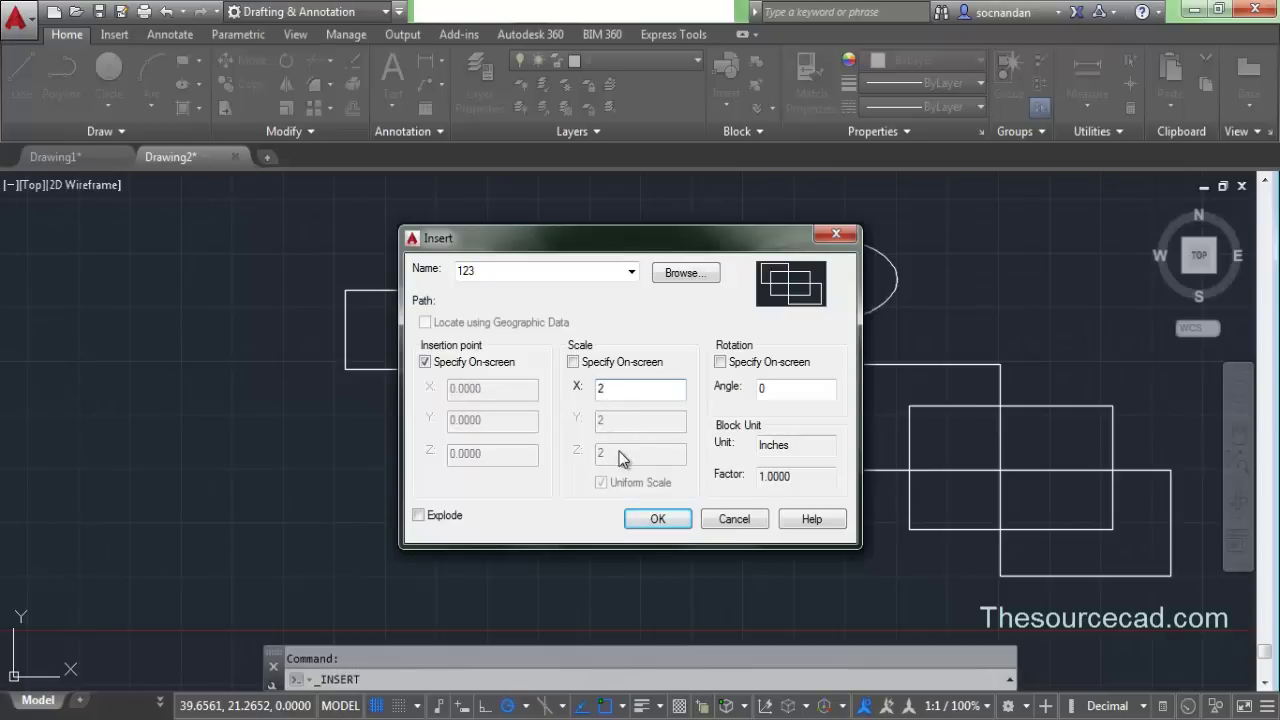
left_click(642, 519)
left_click(668, 591)
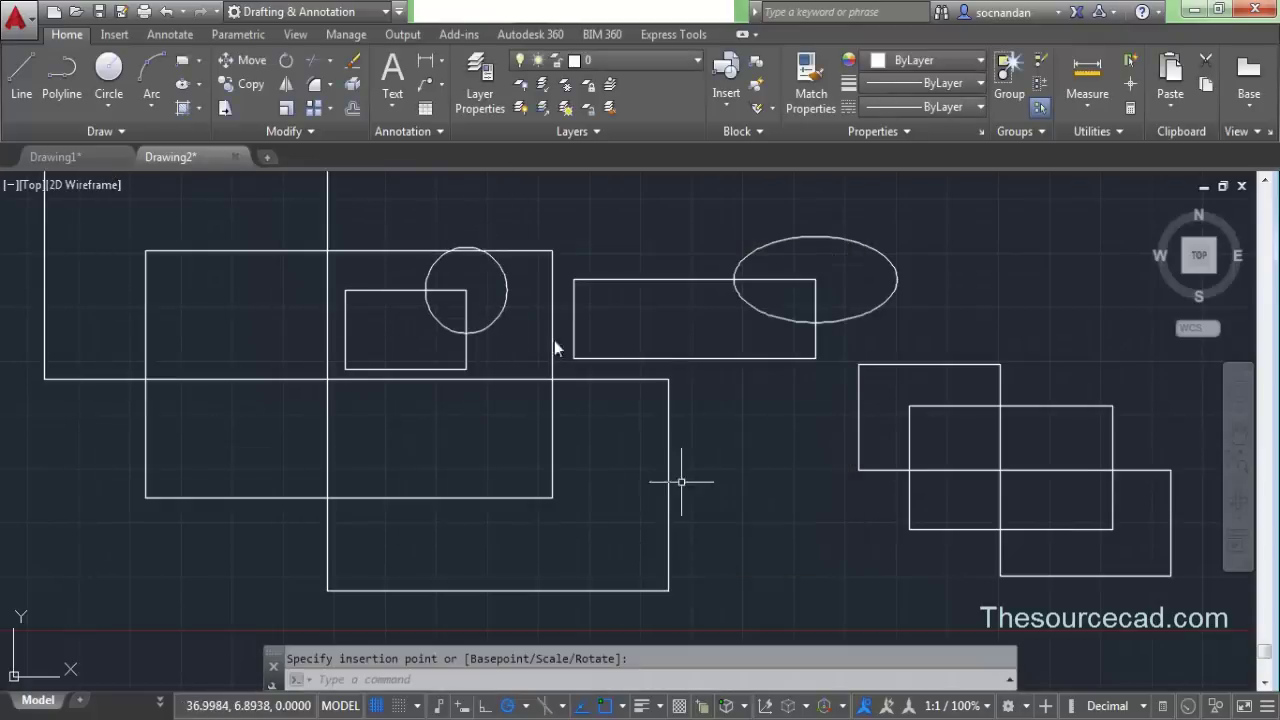
Erase the double-size copy of block 123 that overlaps block a
scroll(511, 410, "down", 2)
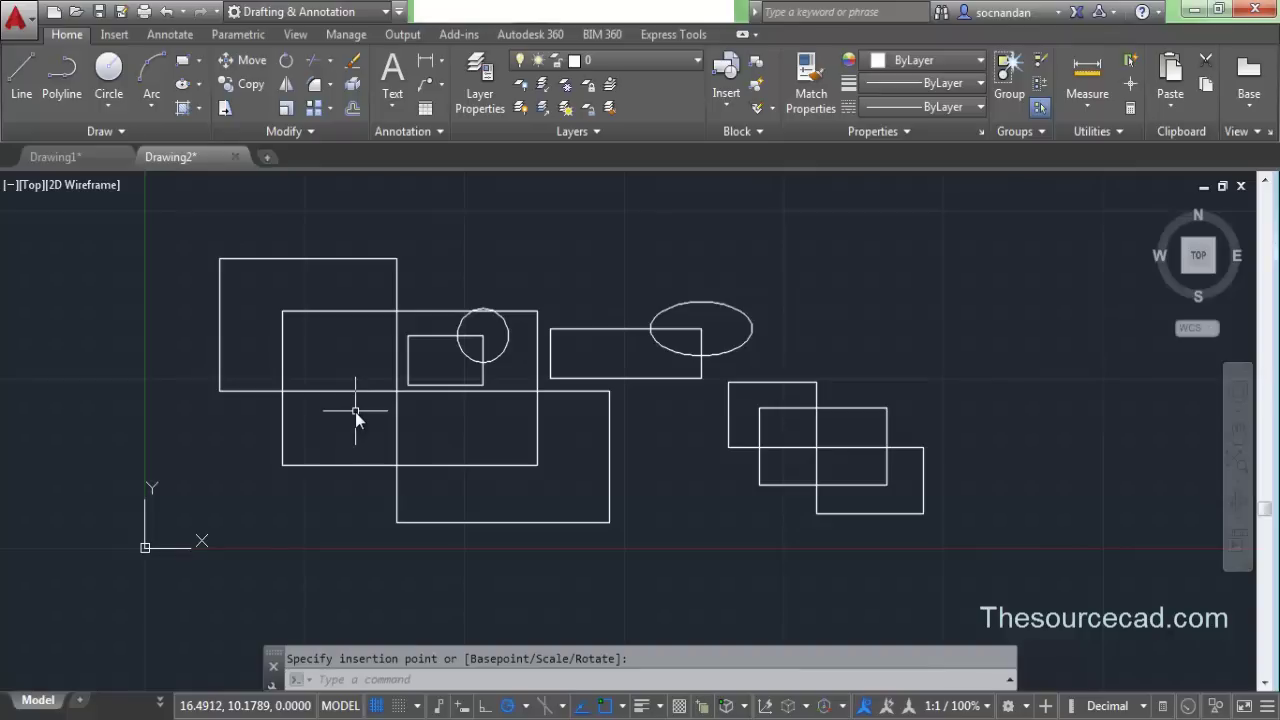
left_click(359, 388)
left_click(286, 443)
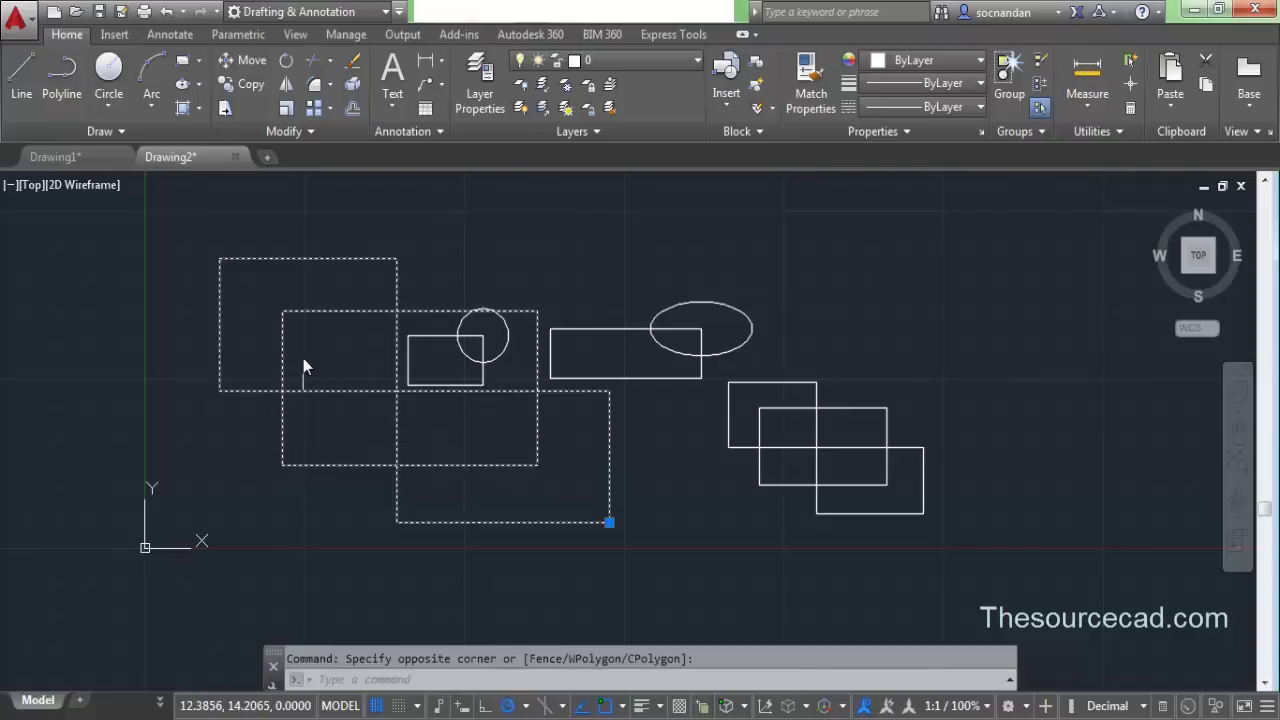
right_click(303, 365)
left_click(350, 323)
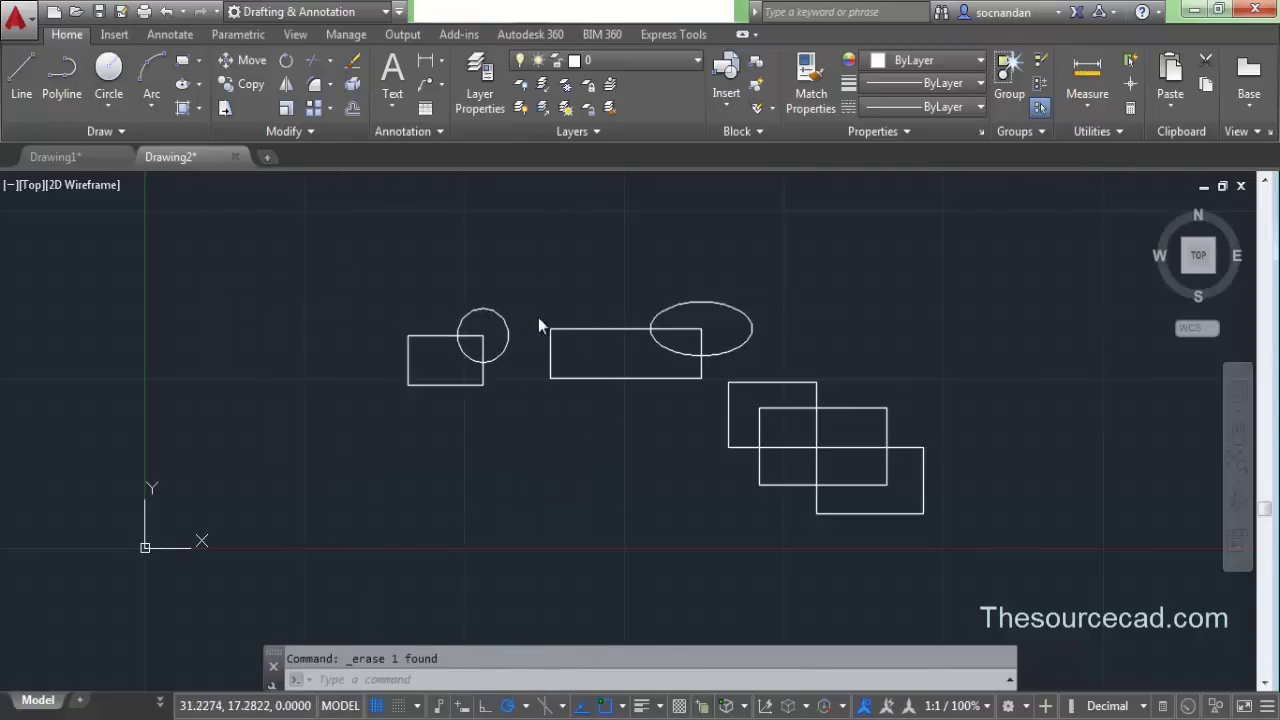
Erase the horizontally stretched copy of block a
scroll(469, 354, "up", 5)
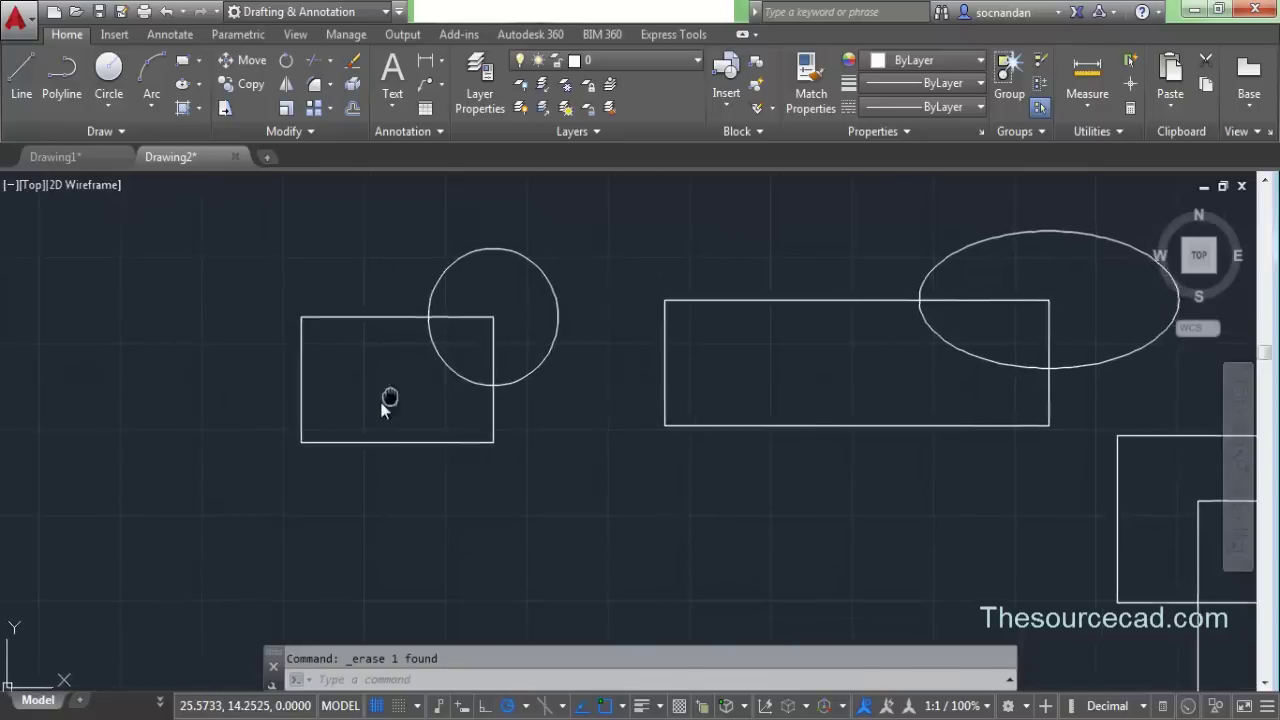
middle_click_drag(385, 405, 285, 447)
left_click(814, 406)
left_click(695, 294)
right_click(695, 294)
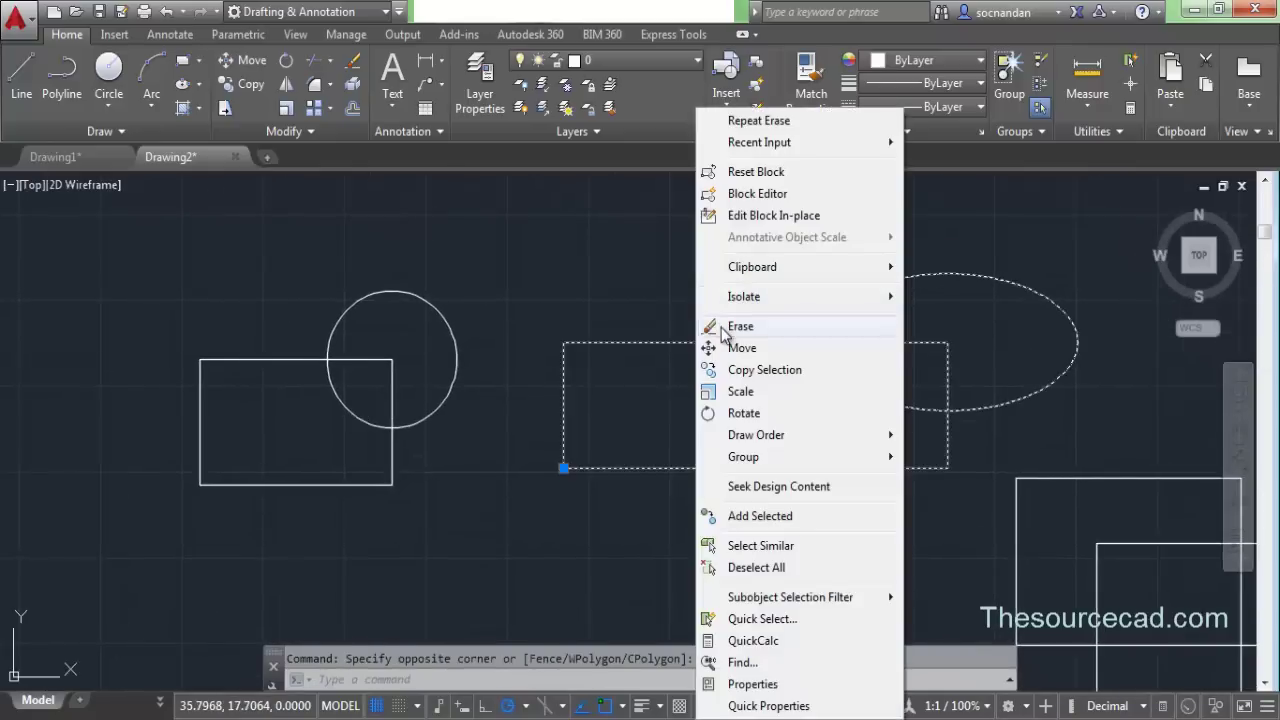
left_click(740, 326)
Move the remaining block 123 up and to the left so it sits beside block a
left_click(1046, 509)
left_click(1013, 527)
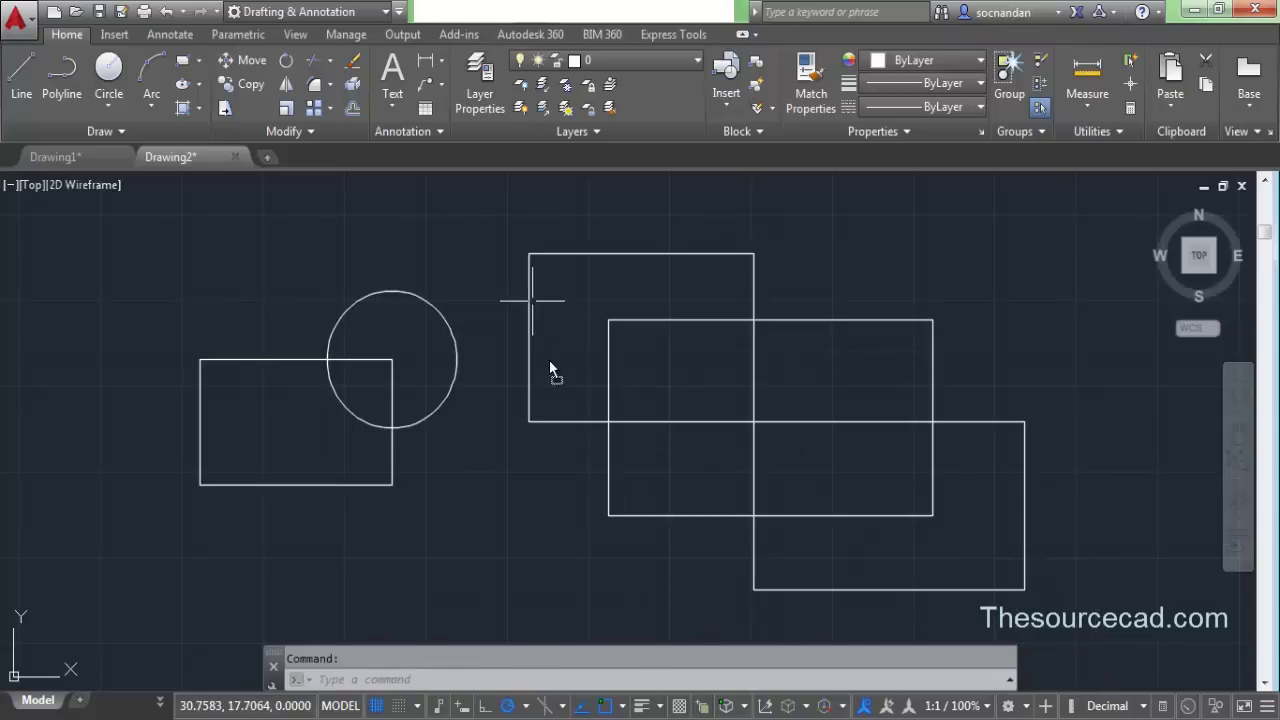
Try to explode block a, the rectangle with the overlapping circle, and check the resulting command message and object type
mouse_move(429, 429)
middle_mouse_down()
mouse_move(514, 434)
mouse_move(523, 421)
middle_mouse_up()
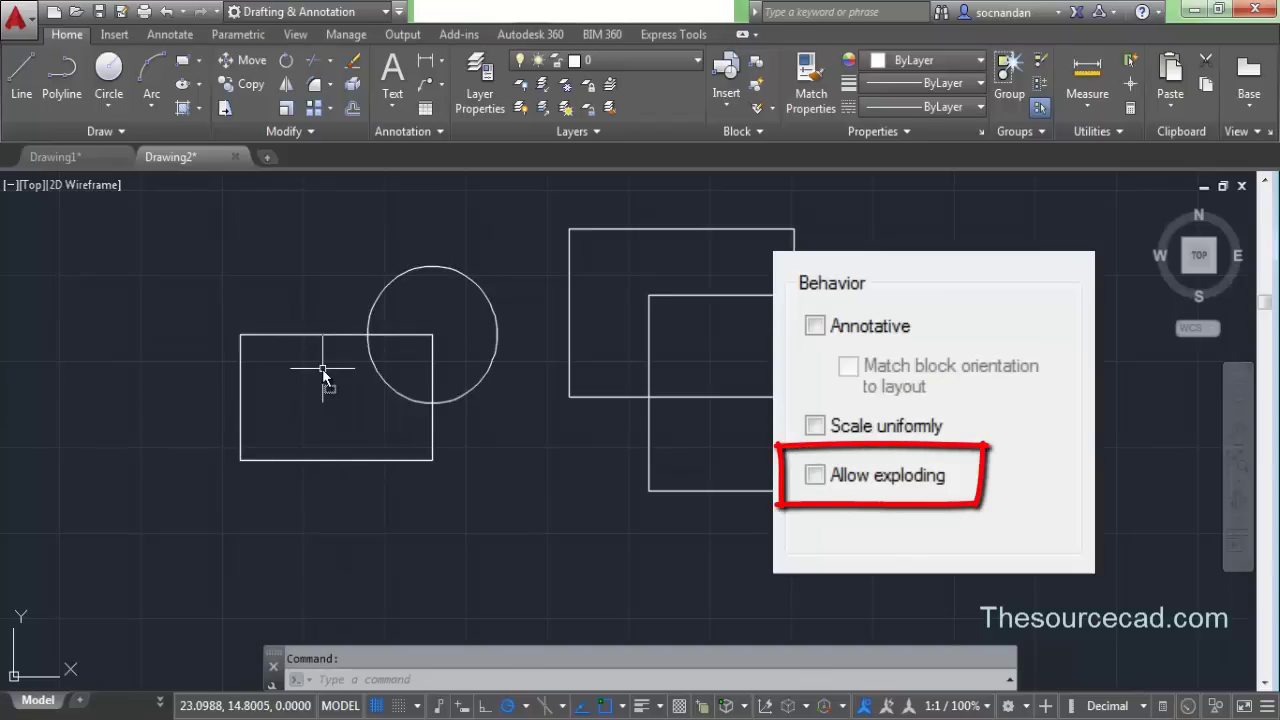
left_click(323, 372)
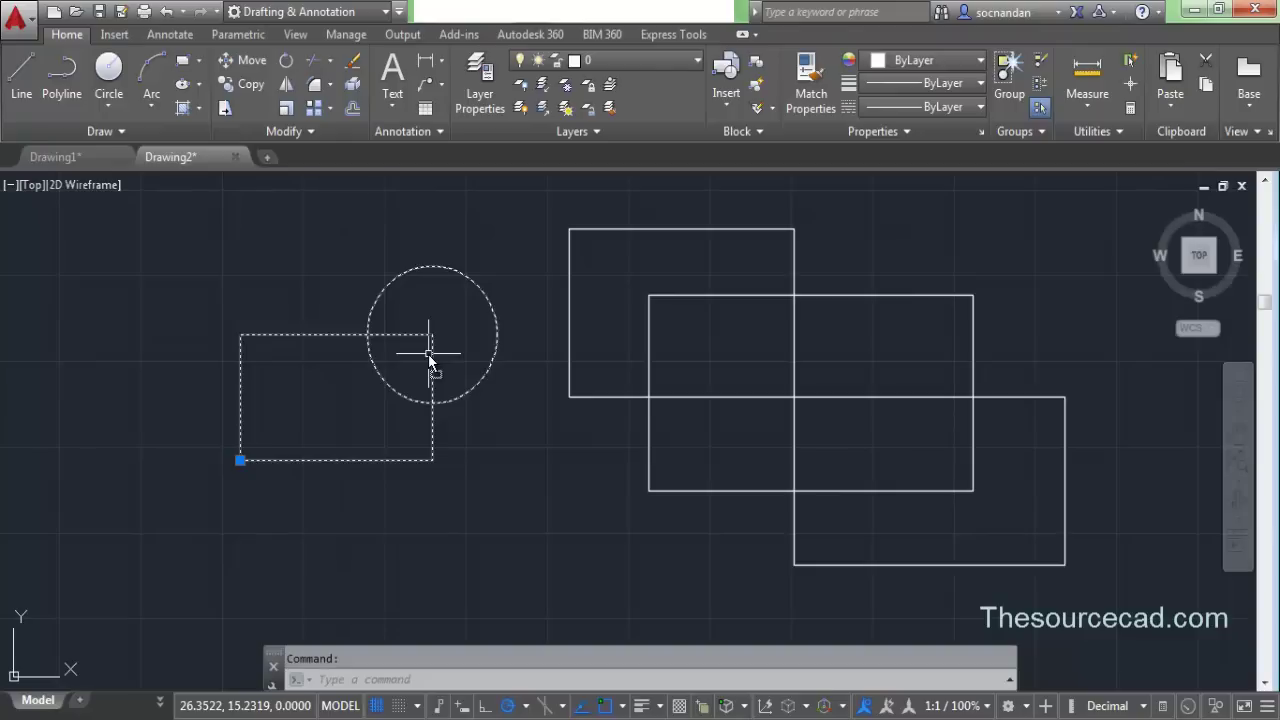
type("x")
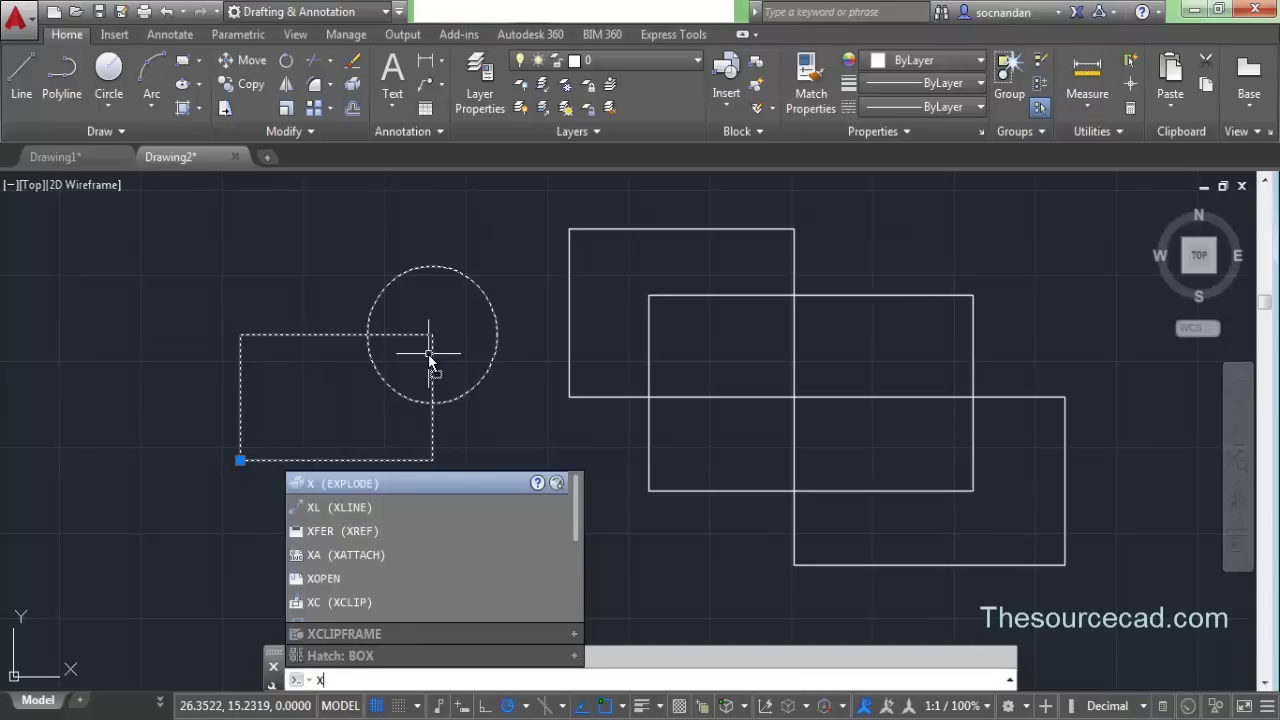
key("Return")
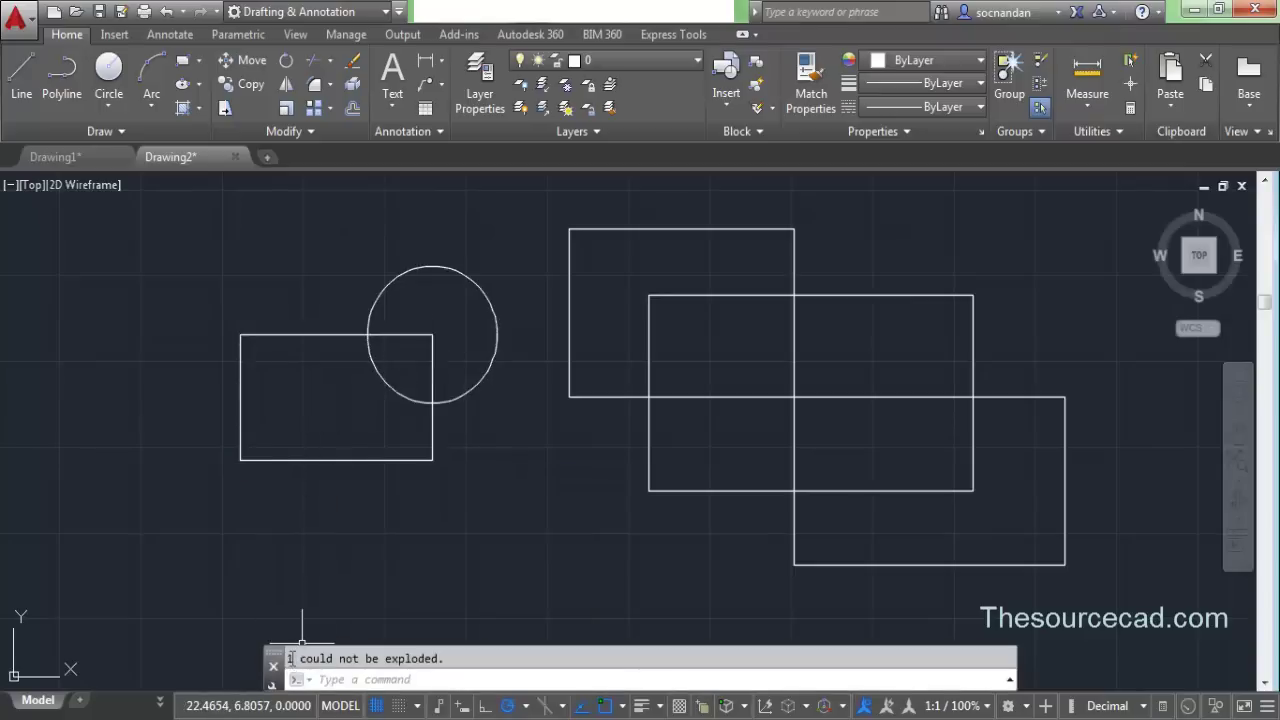
left_click_drag(290, 658, 468, 660)
mouse_move(312, 336)
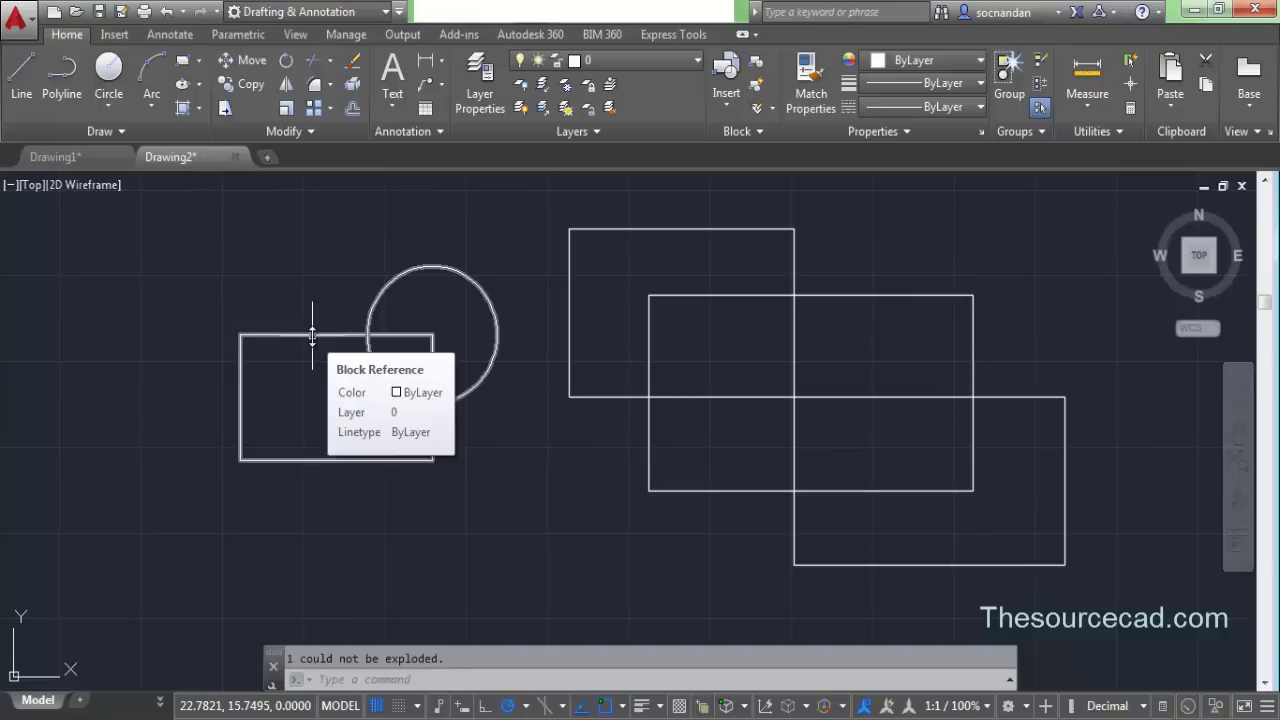
Explode block 123, the group of overlapping rectangles beside block a
left_click(648, 302)
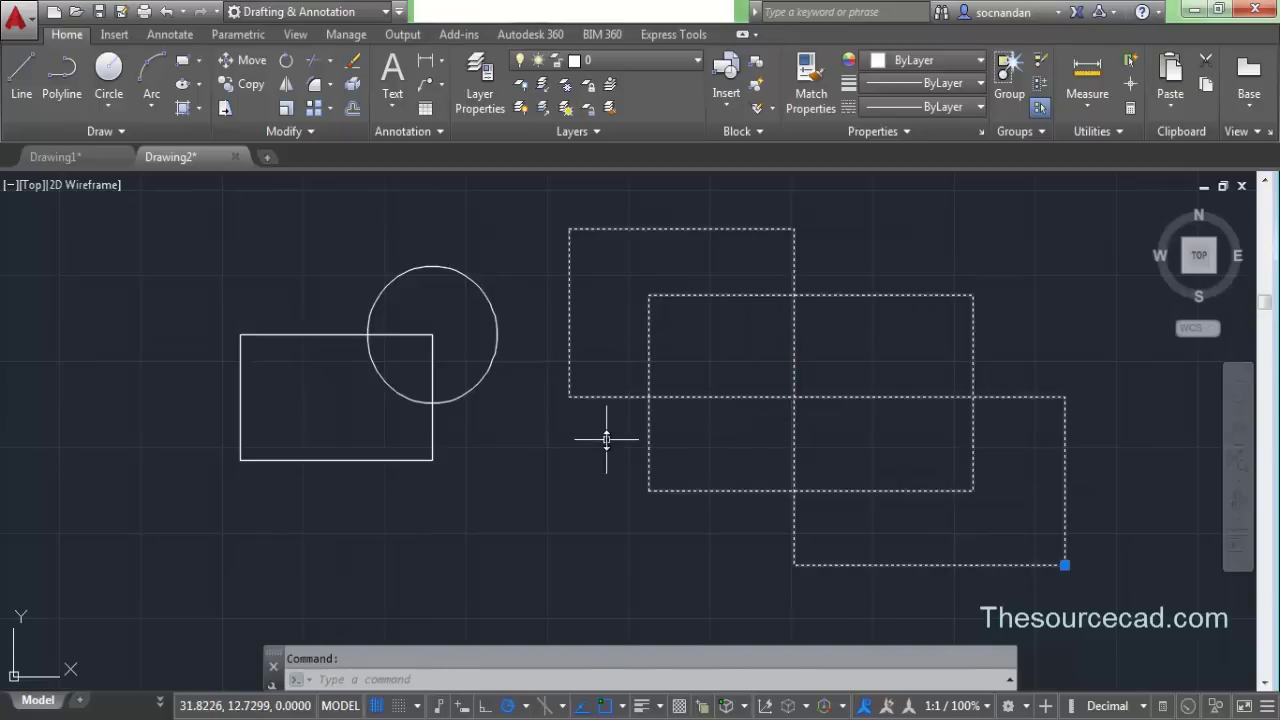
type("x")
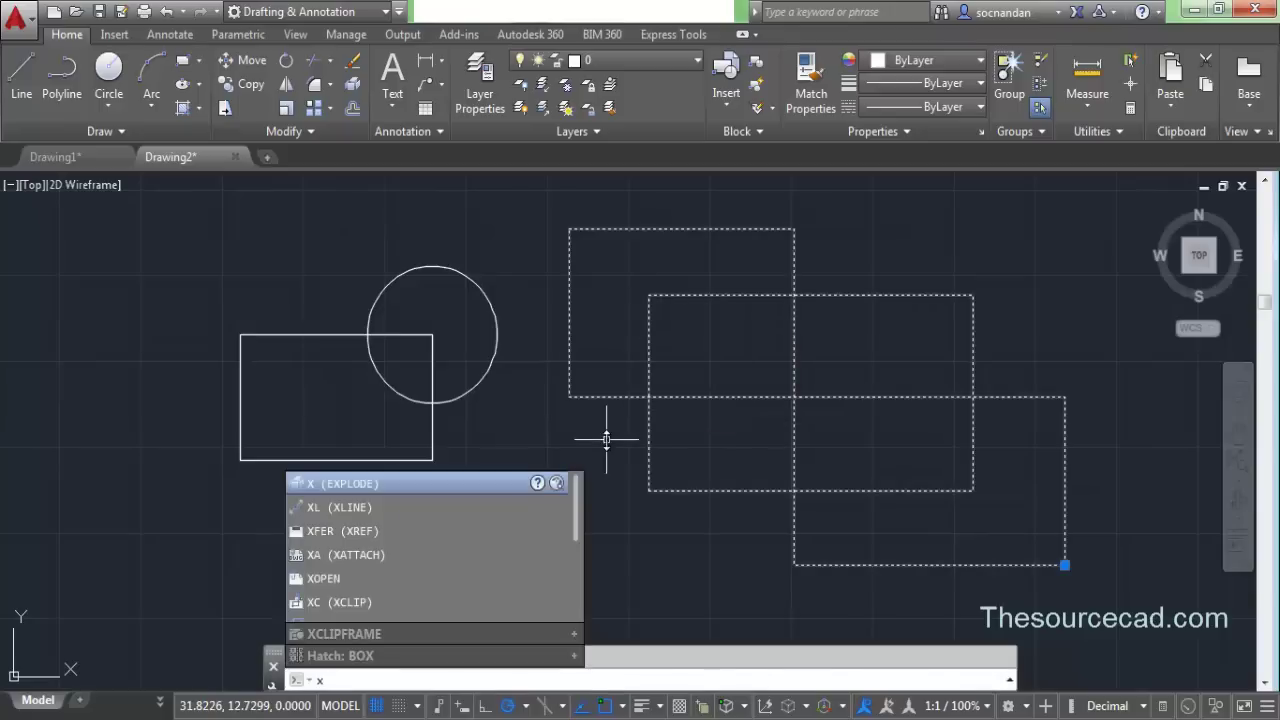
key("Return")
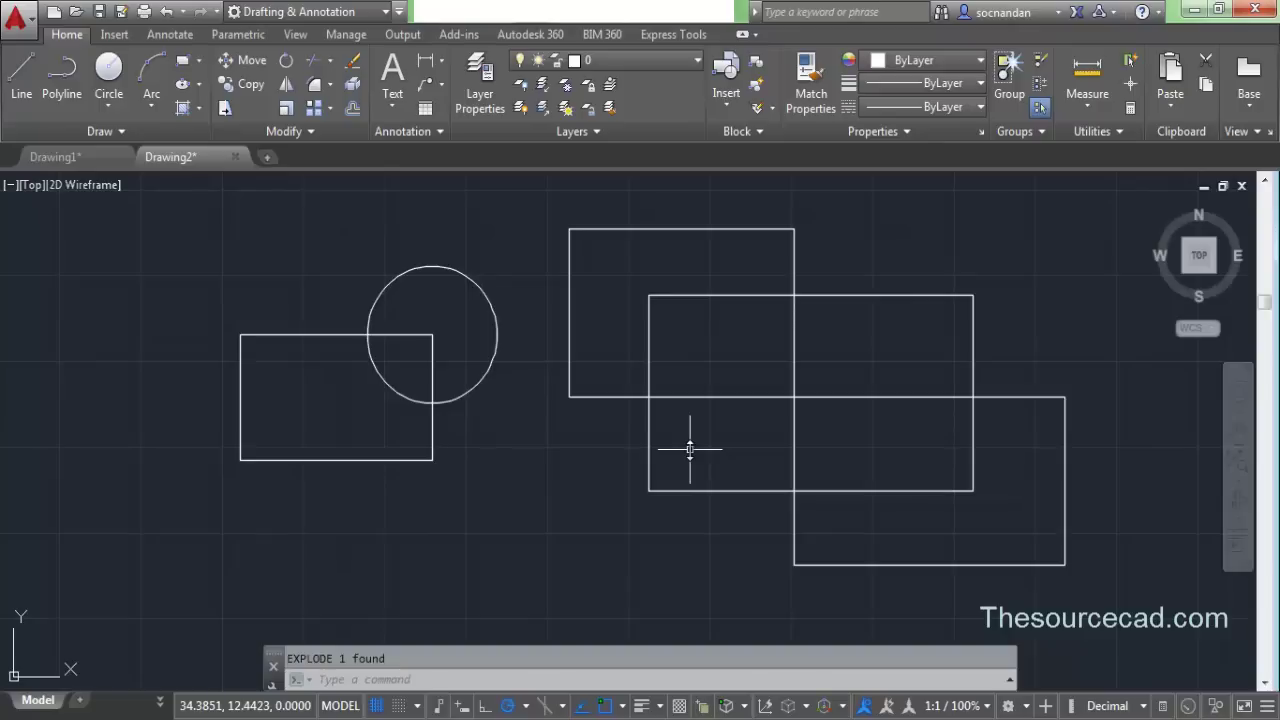
left_click(724, 95)
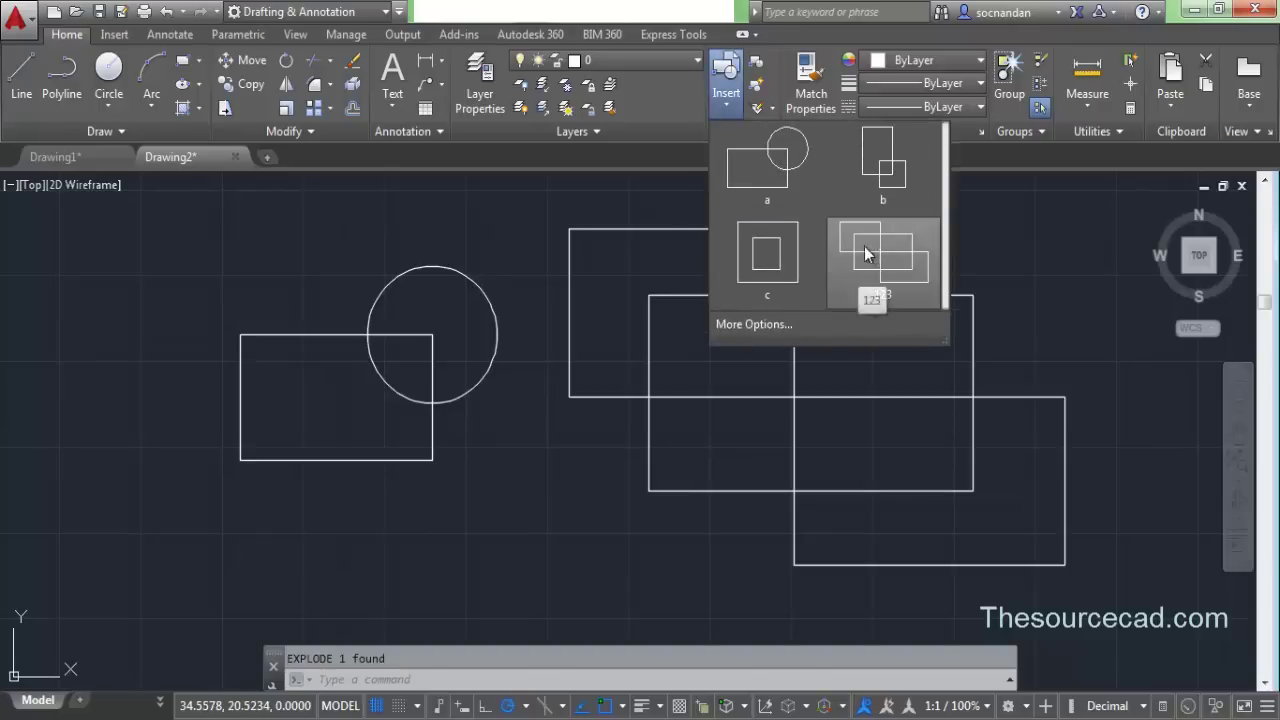
left_click(737, 112)
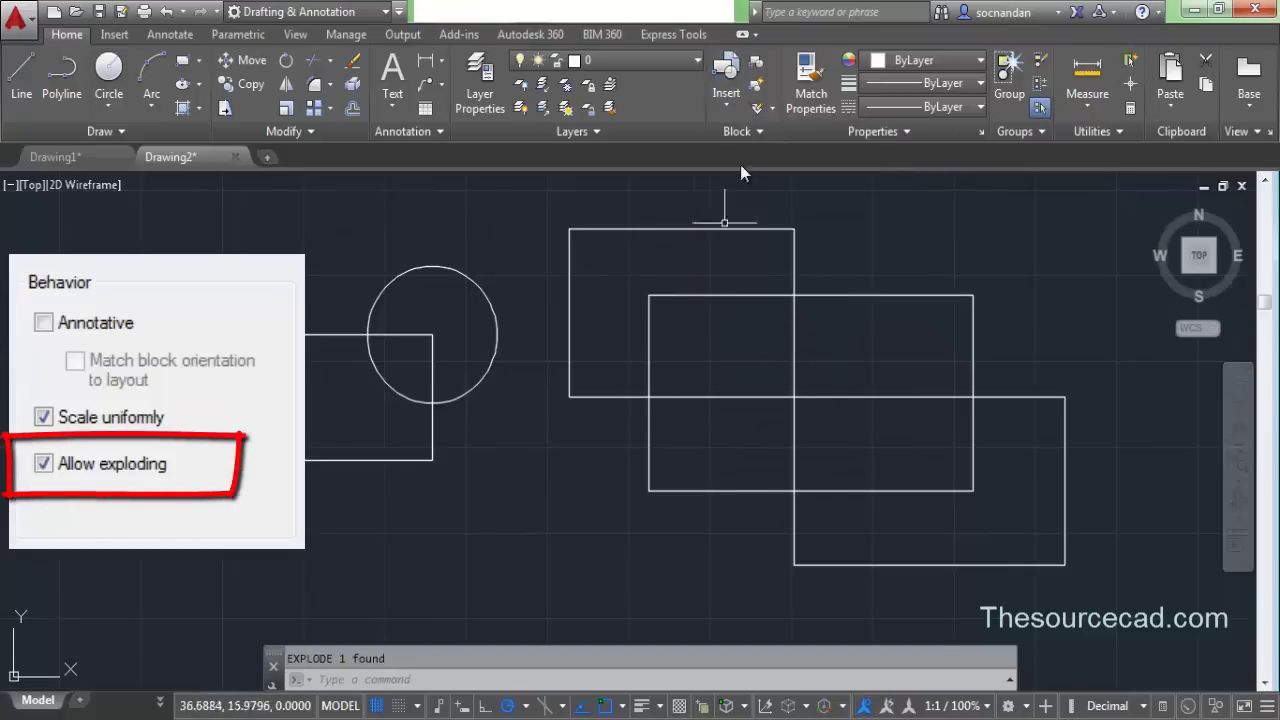
left_click(737, 107)
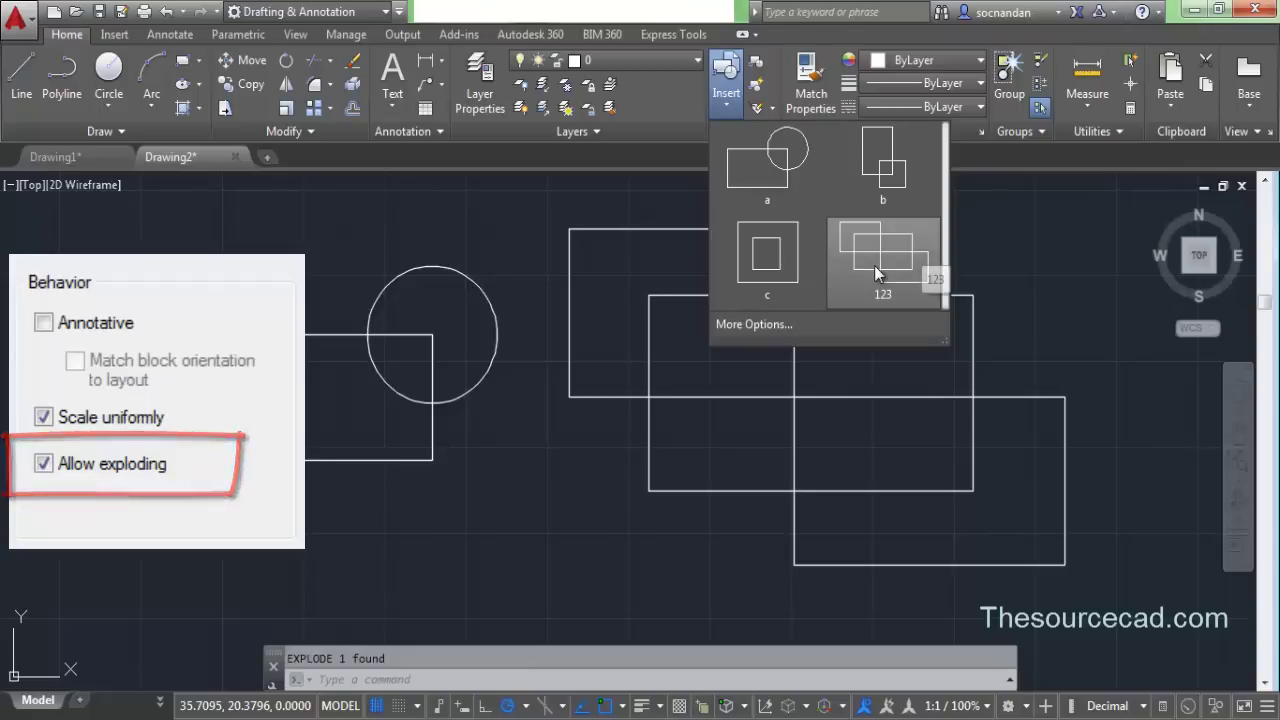
left_click(859, 445)
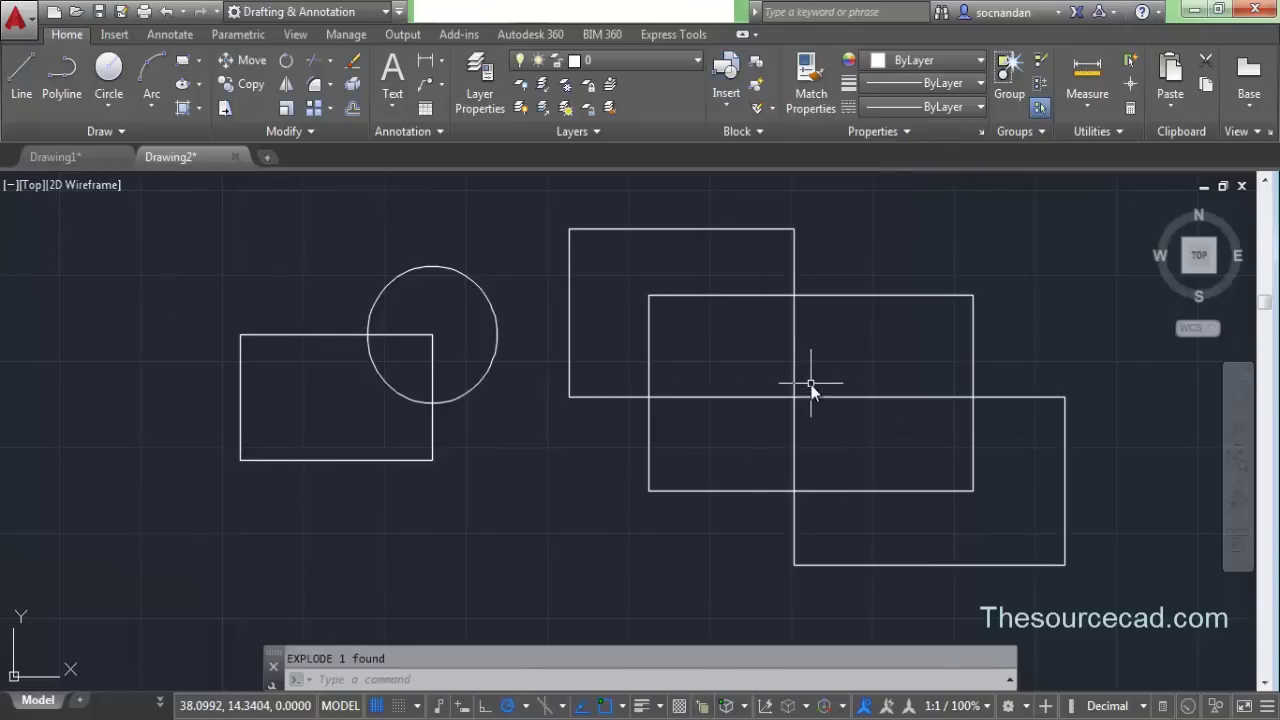